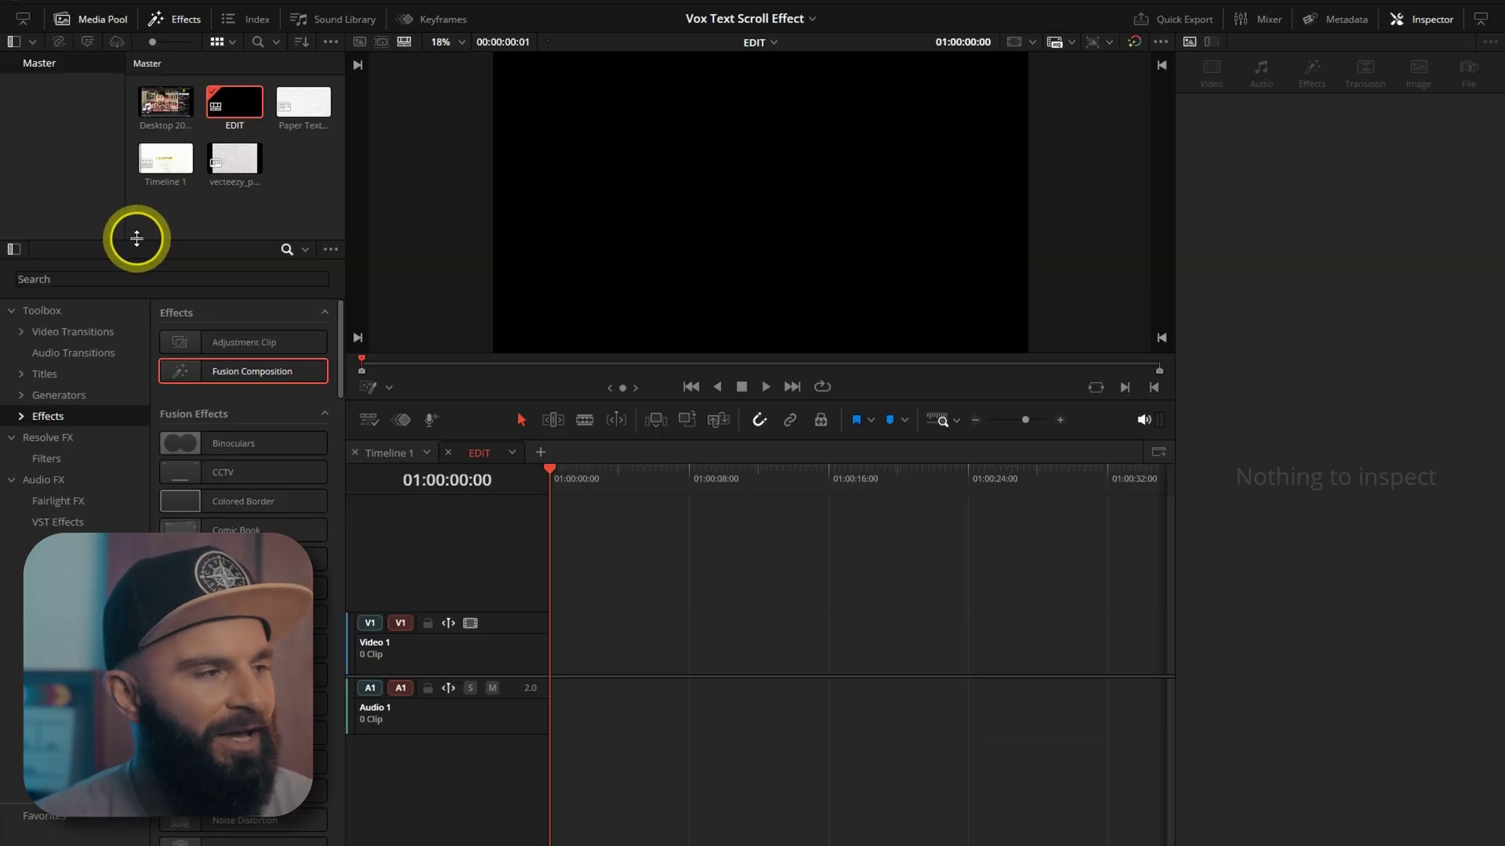
- Place a Fusion Composition clip from Effects onto Video 1 and bring up its clip menu
left_click_drag(251, 371, 623, 649)
right_click(623, 649)
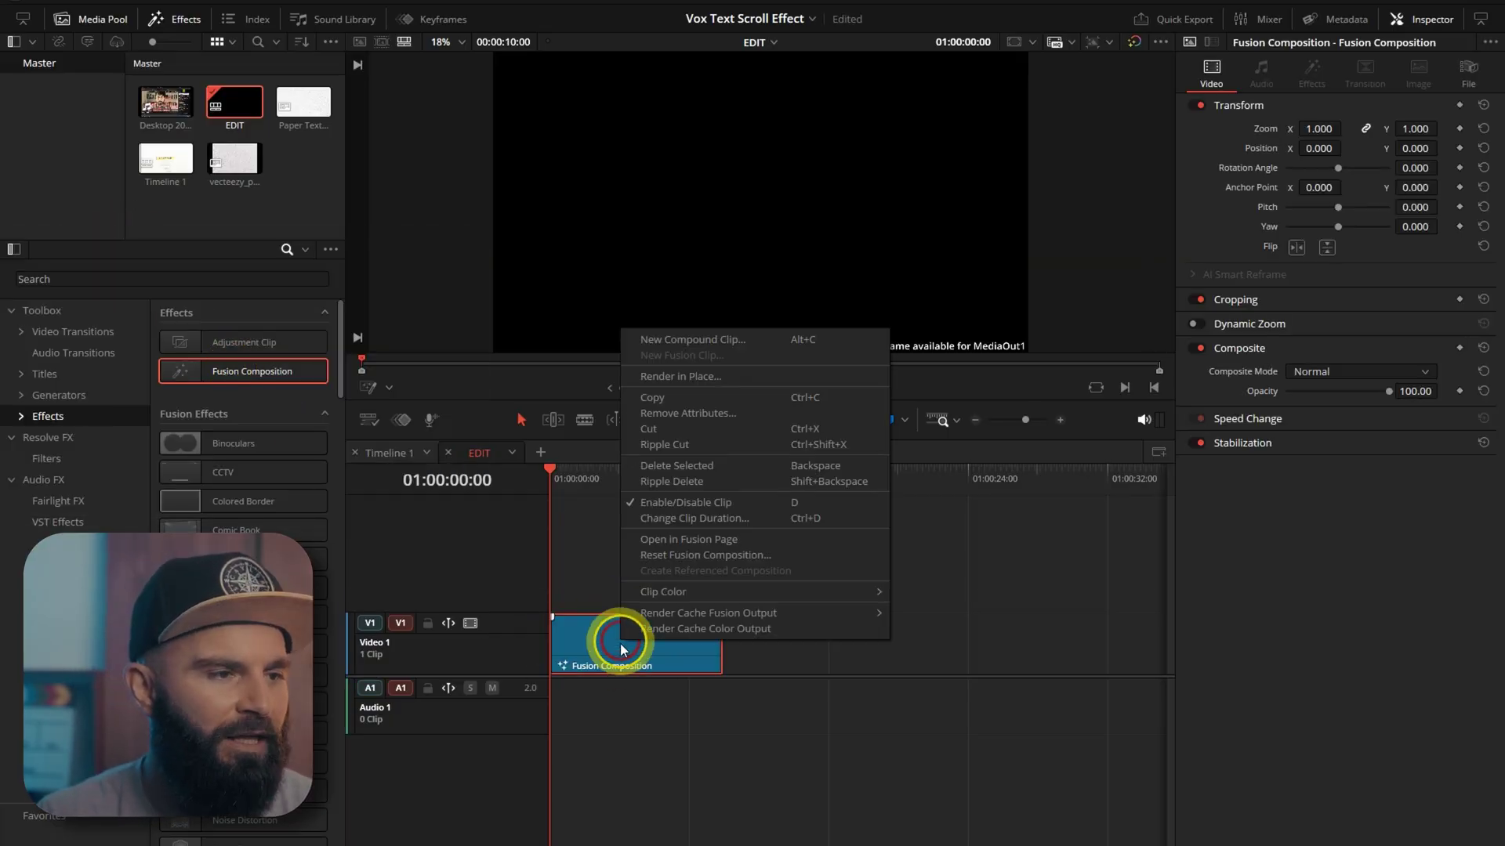
- Open the composition in Fusion and add a MediaIn node wired into MediaOut1
left_click(628, 540)
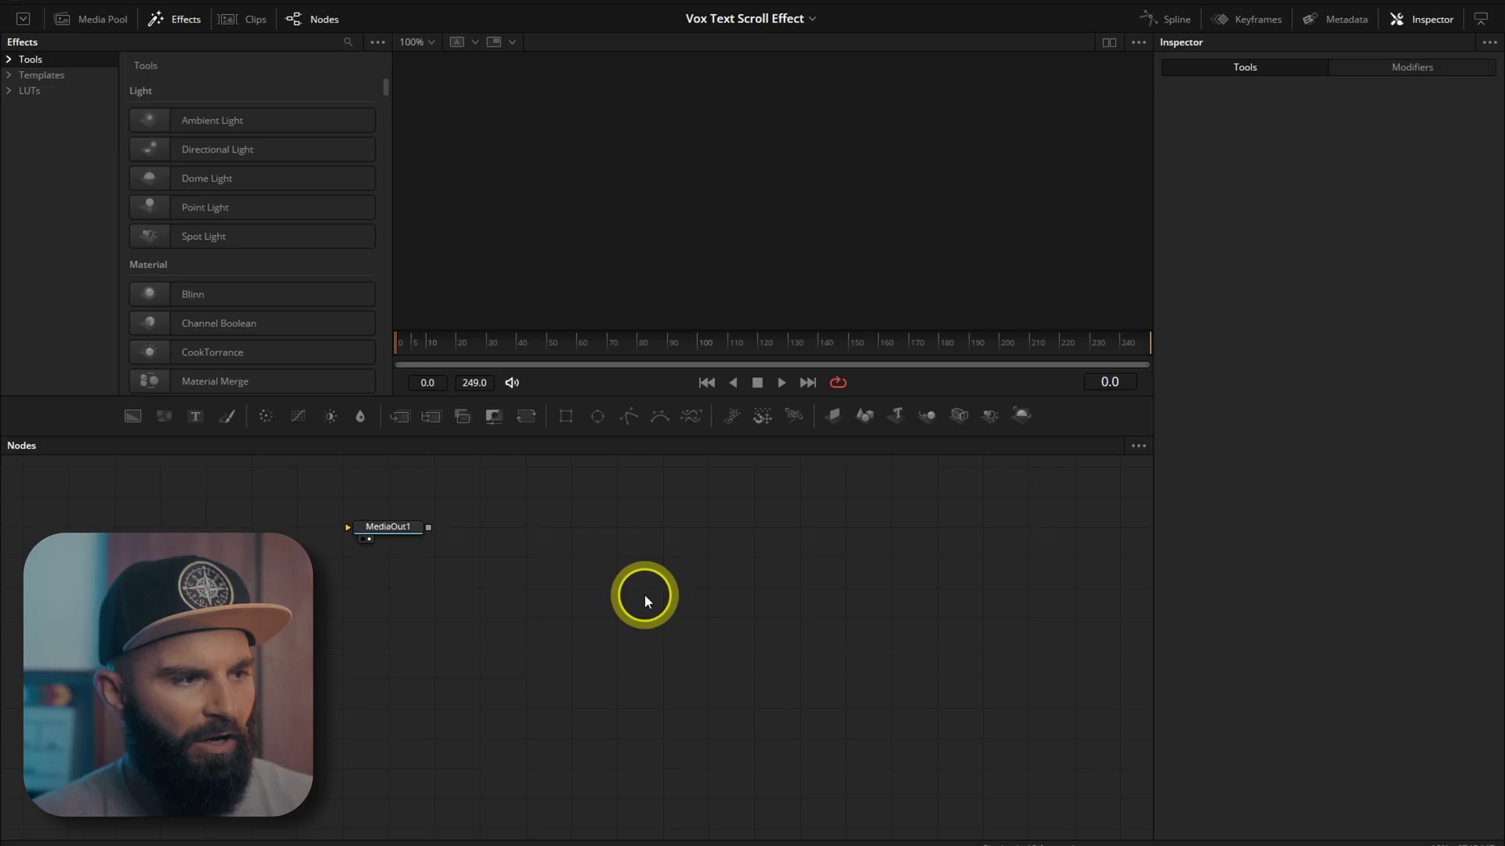
key("shift+space")
type("media")
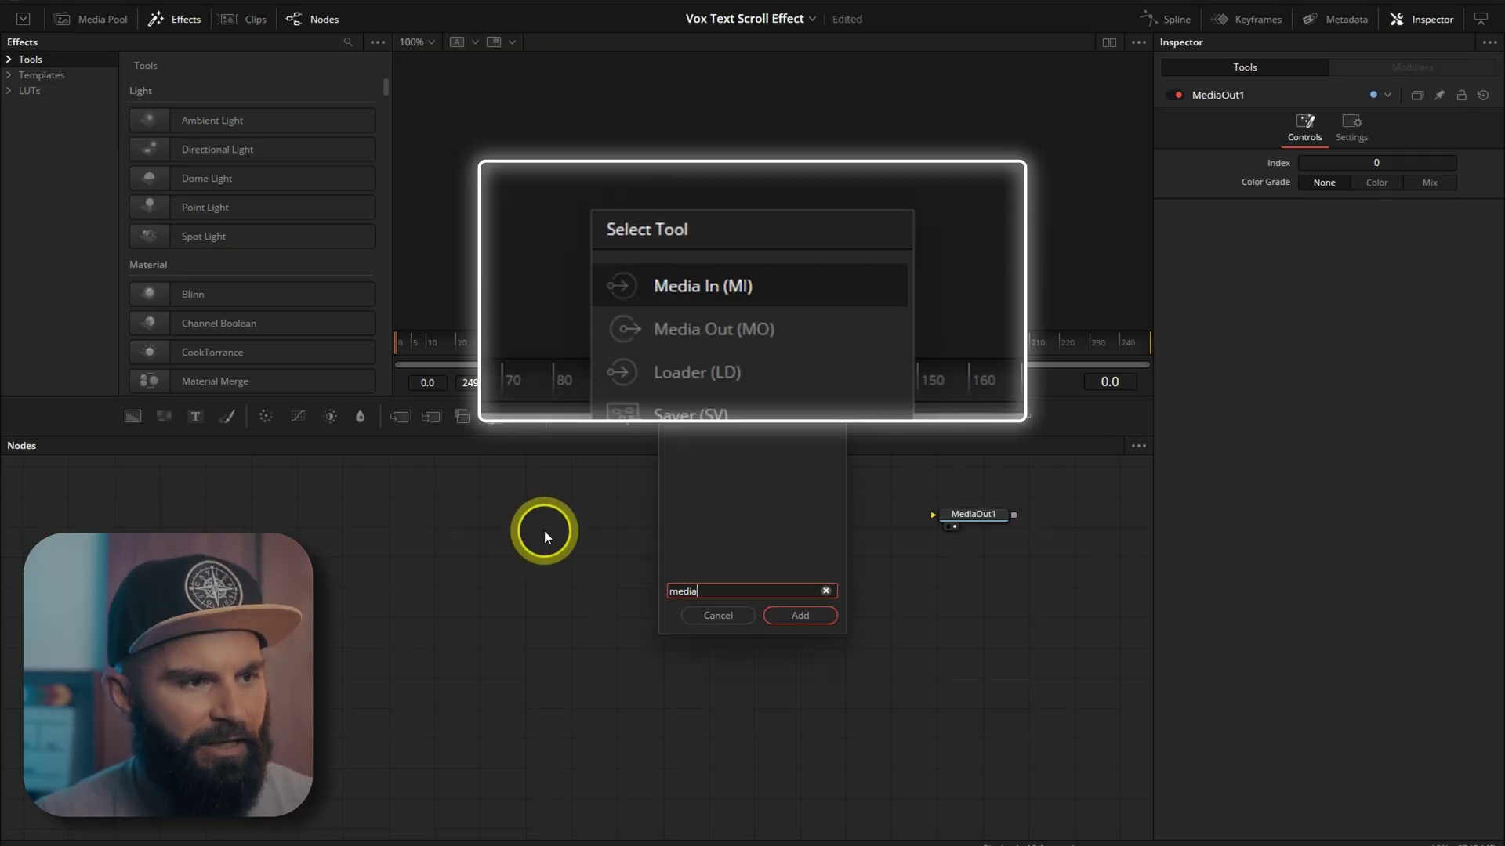
left_click(801, 616)
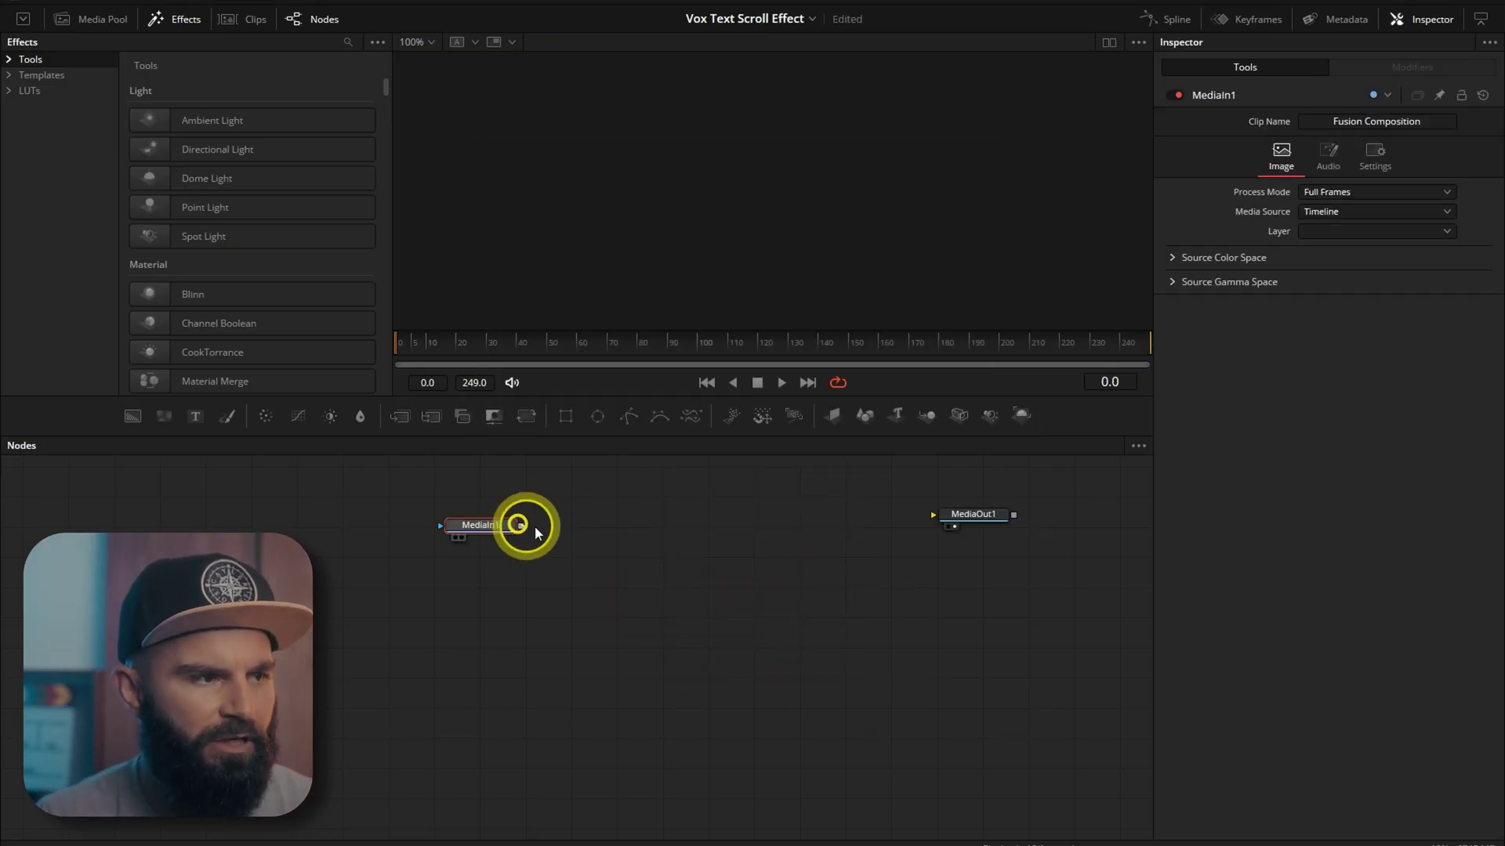
left_click_drag(521, 525, 974, 514)
- Set MediaIn1's Media Source to Background
left_click(1320, 212)
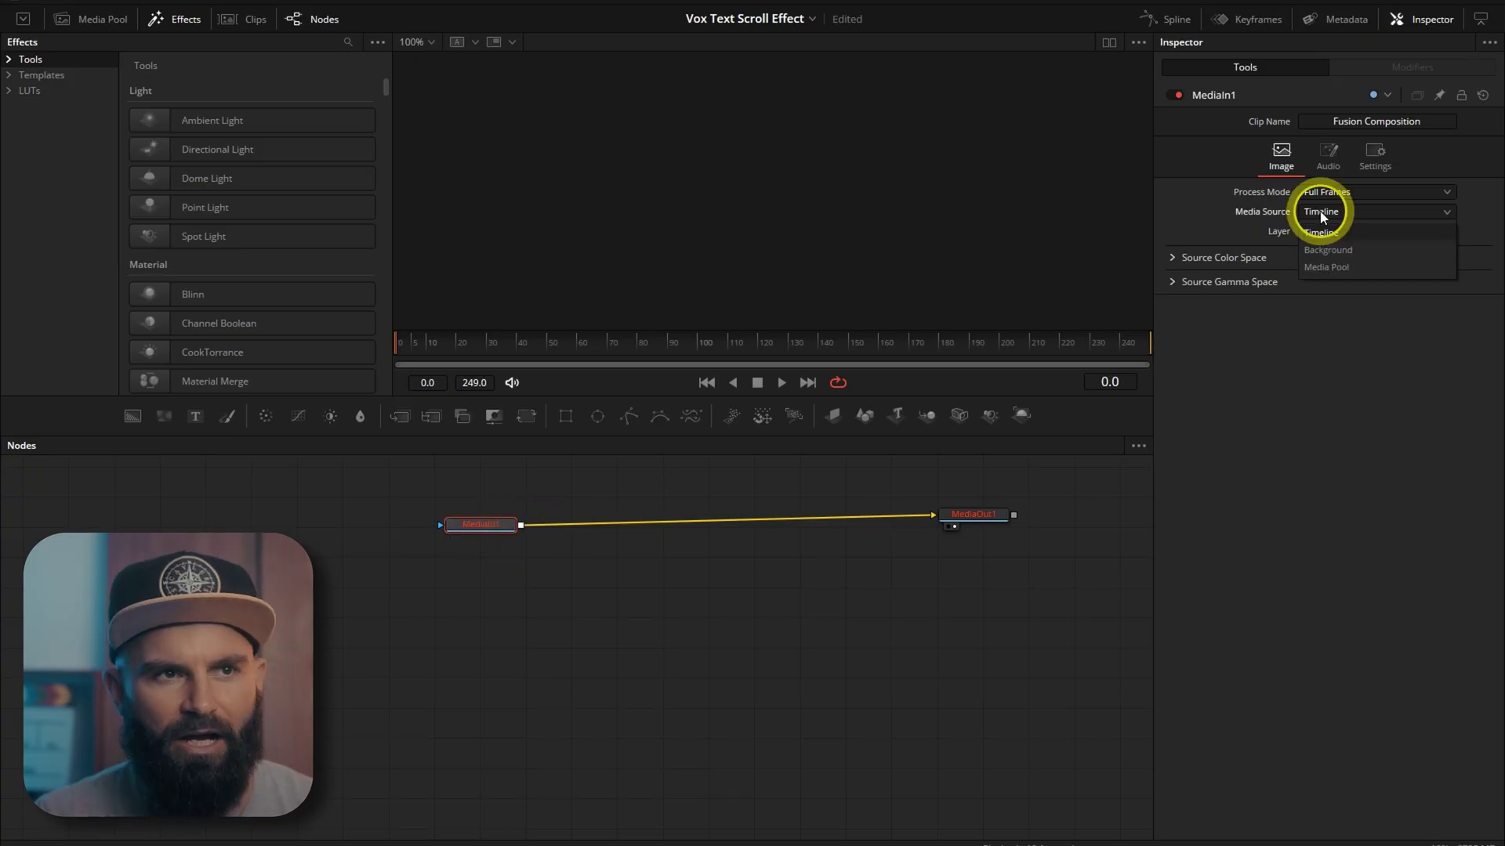
left_click(1211, 216)
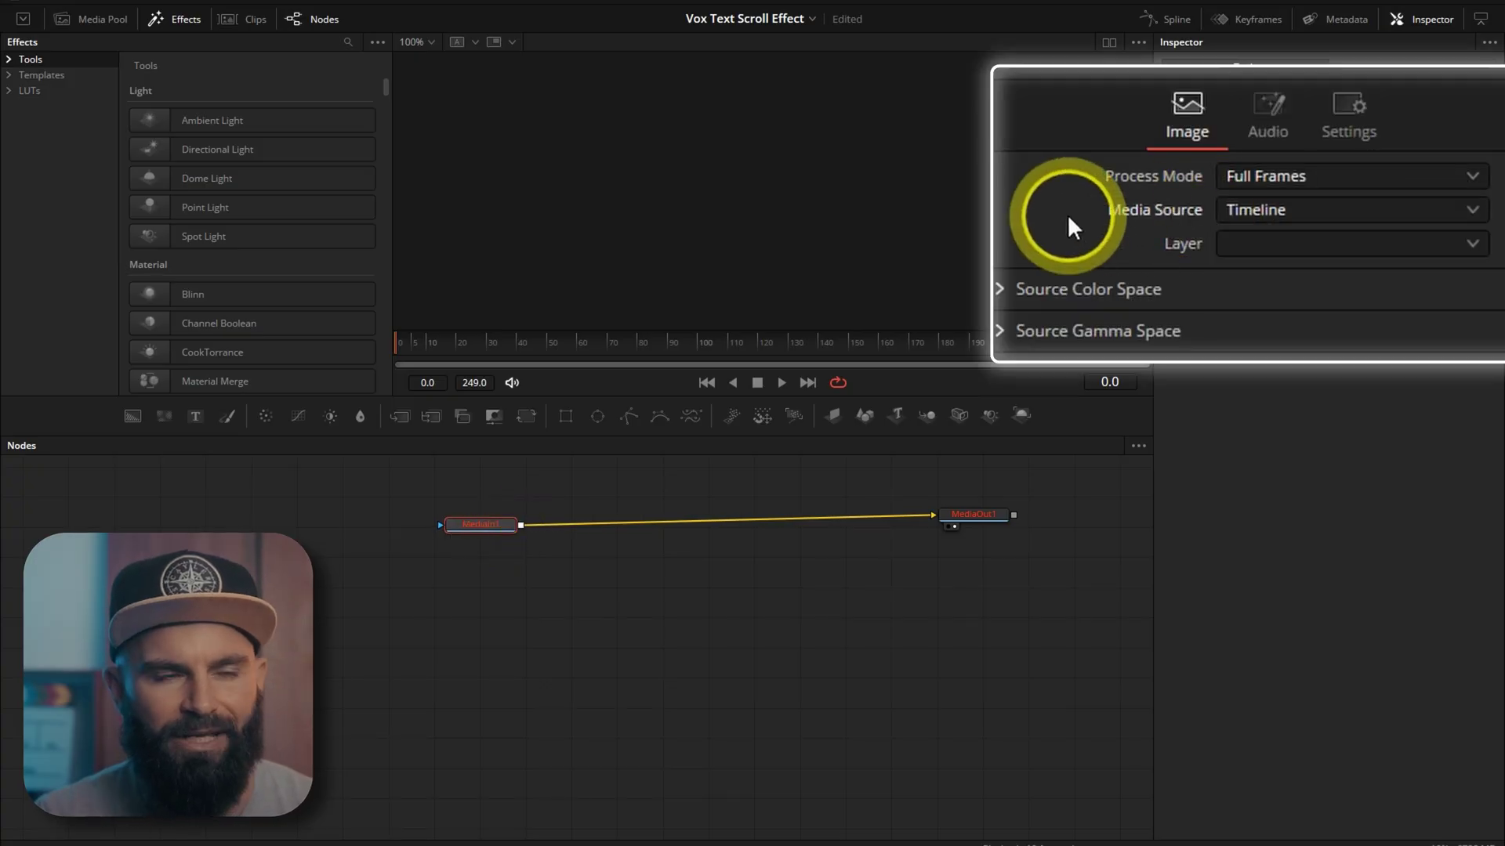
left_click(1267, 212)
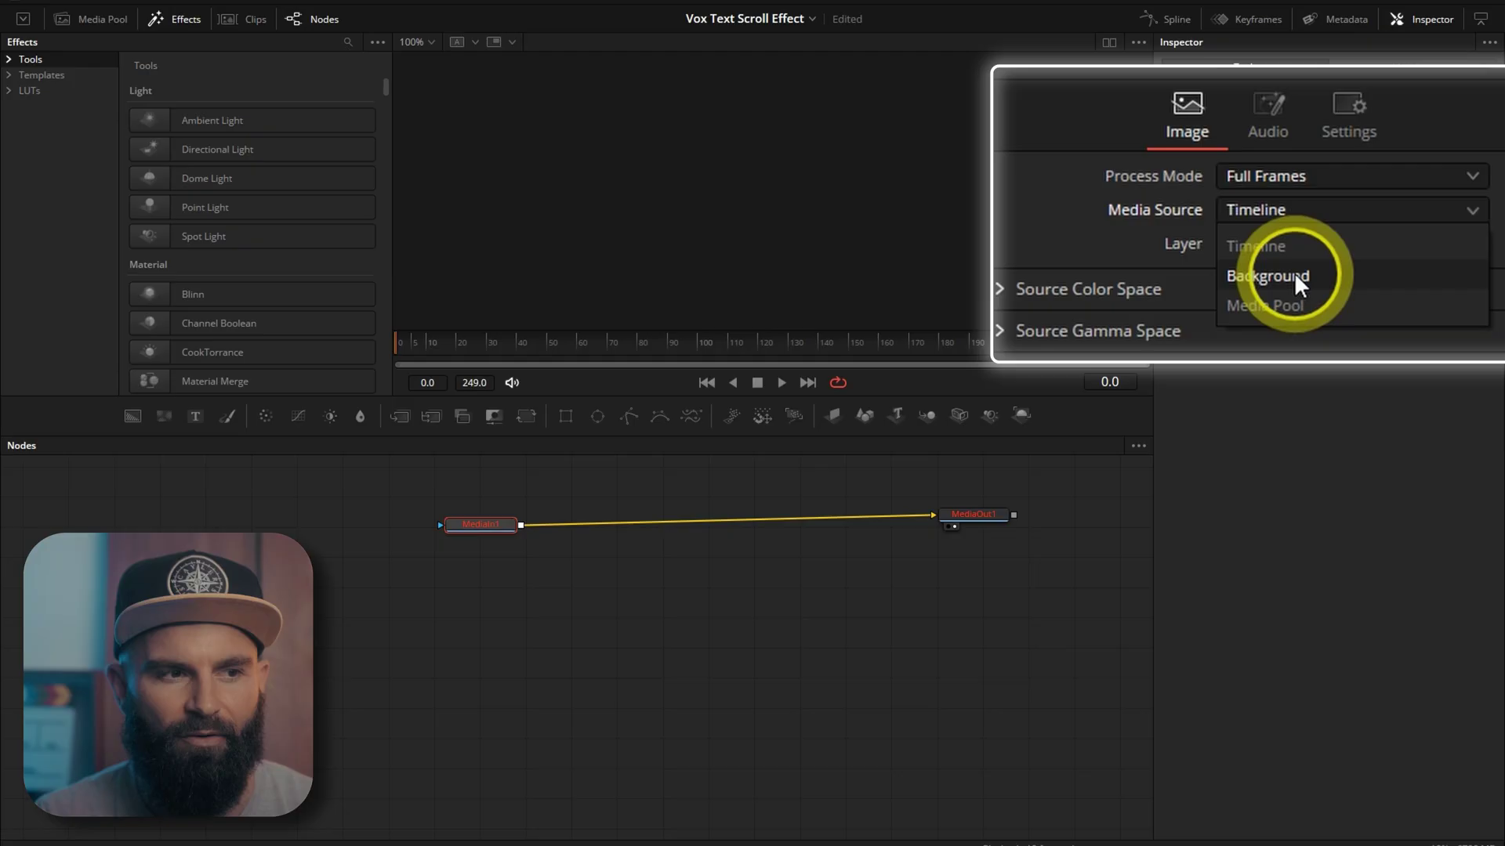
left_click(1267, 276)
- On the Edit page, move the composition to Video 2 and put Paper Texture.png on Video 1
left_click(653, 835)
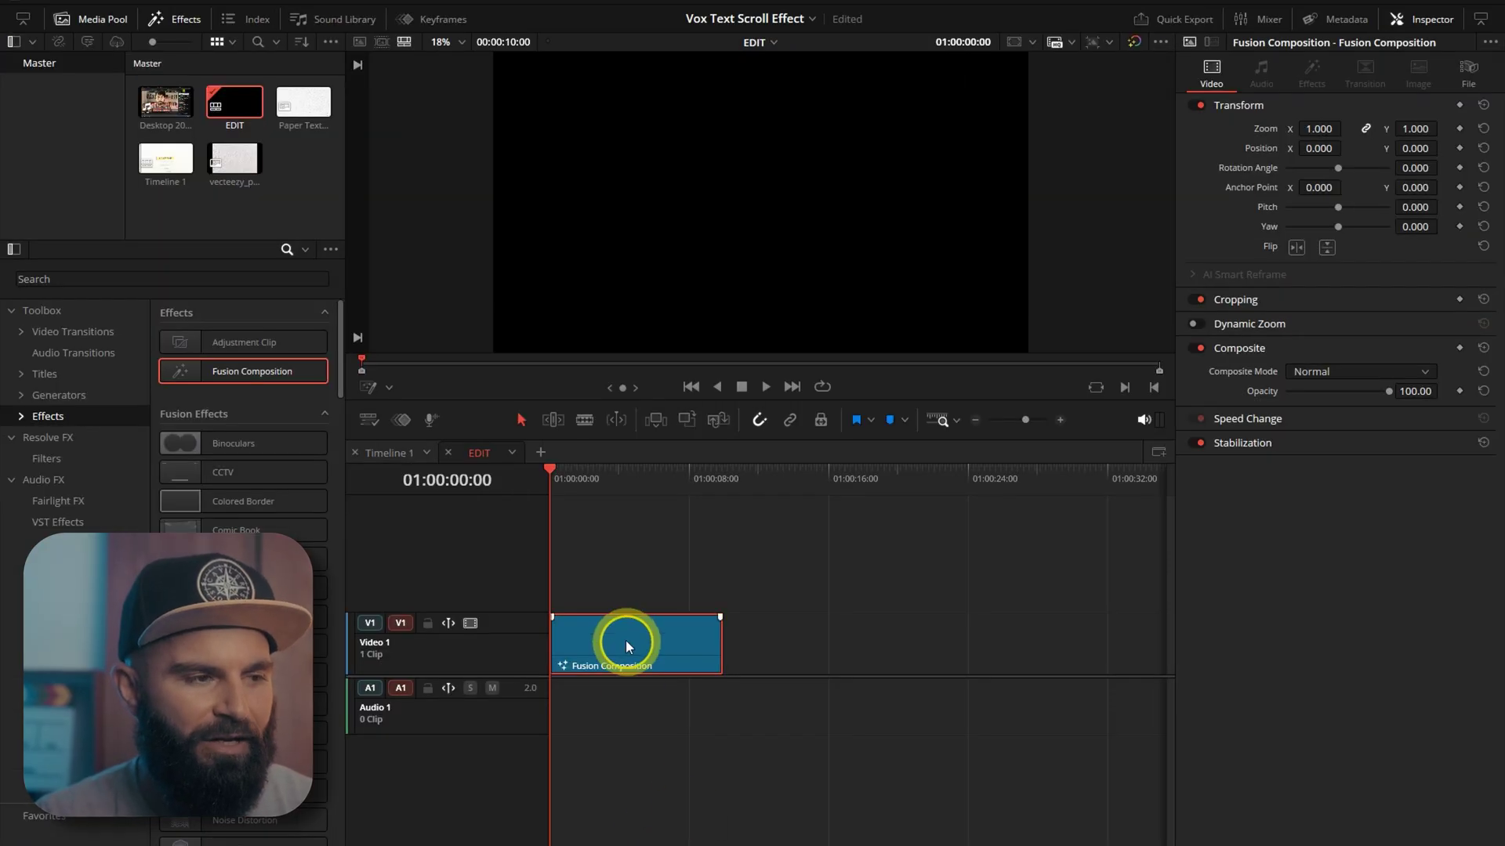
left_click_drag(625, 634, 597, 598)
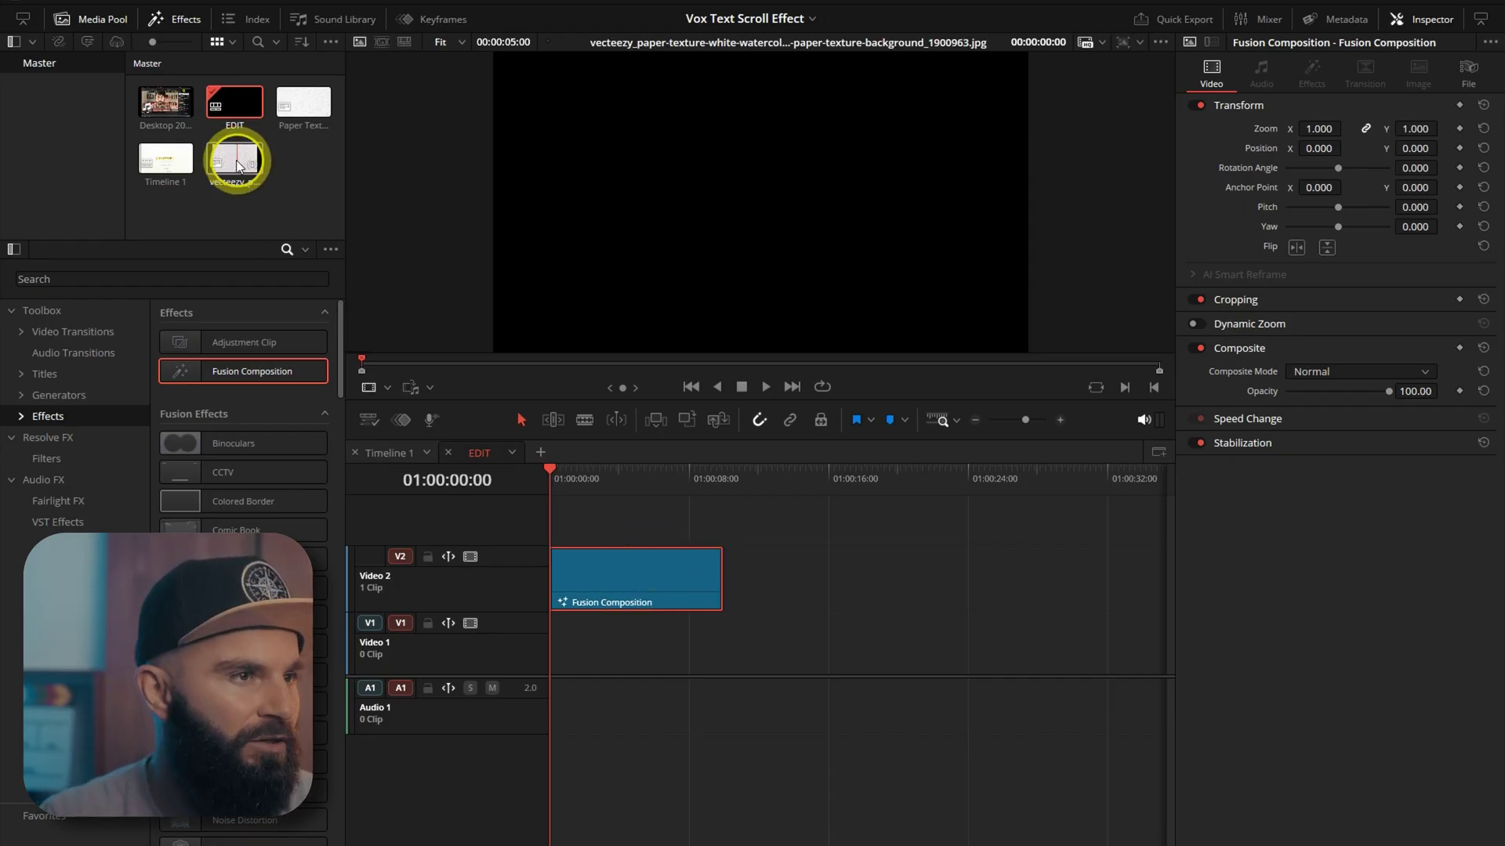
left_click(289, 109)
left_click_drag(294, 110, 721, 638)
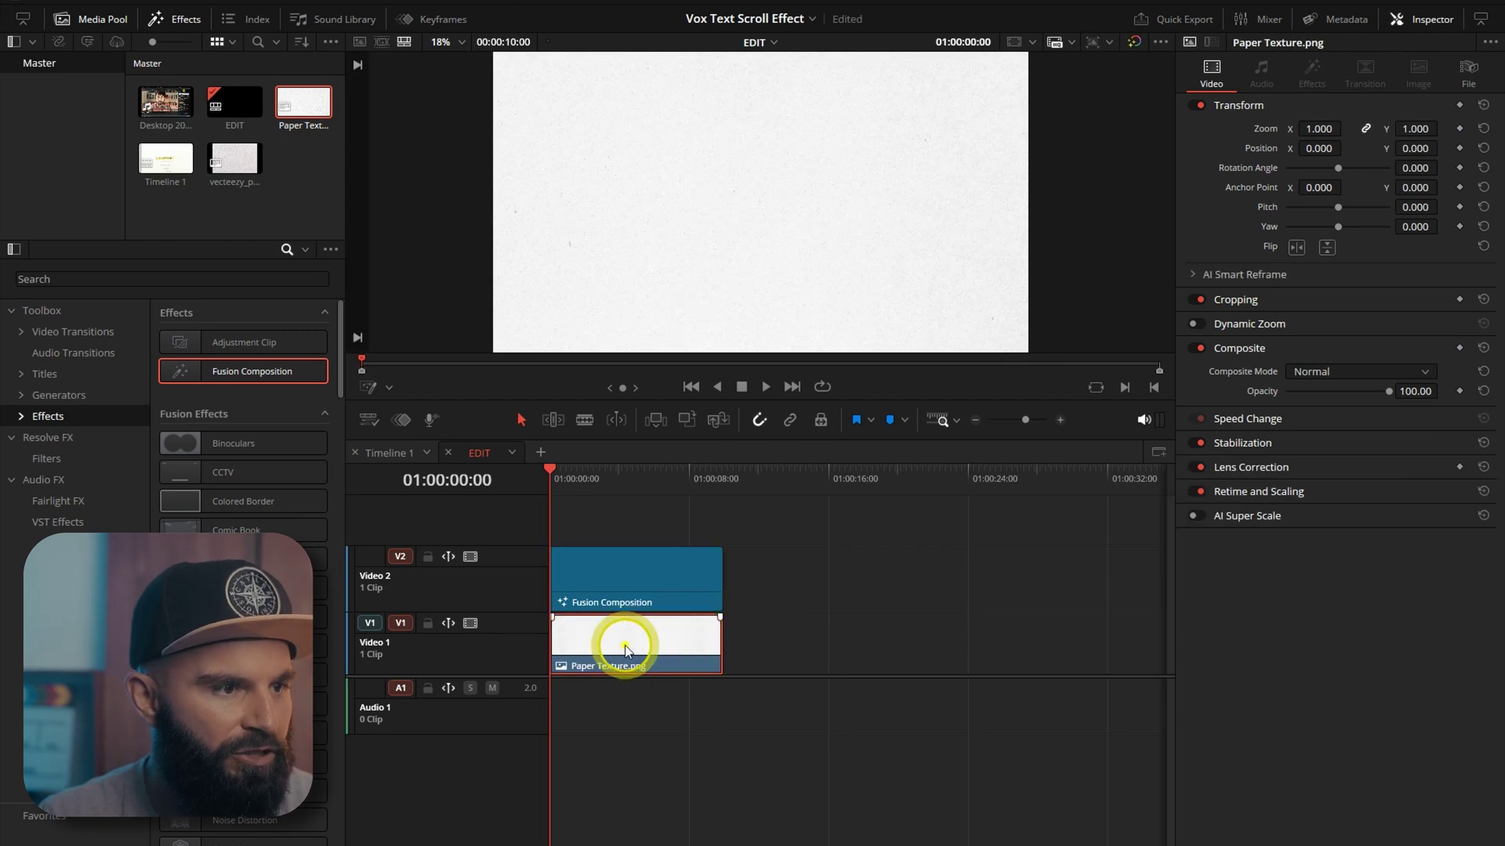
- Reopen the Fusion Composition clip on the Fusion page
left_click(638, 577)
right_click(636, 576)
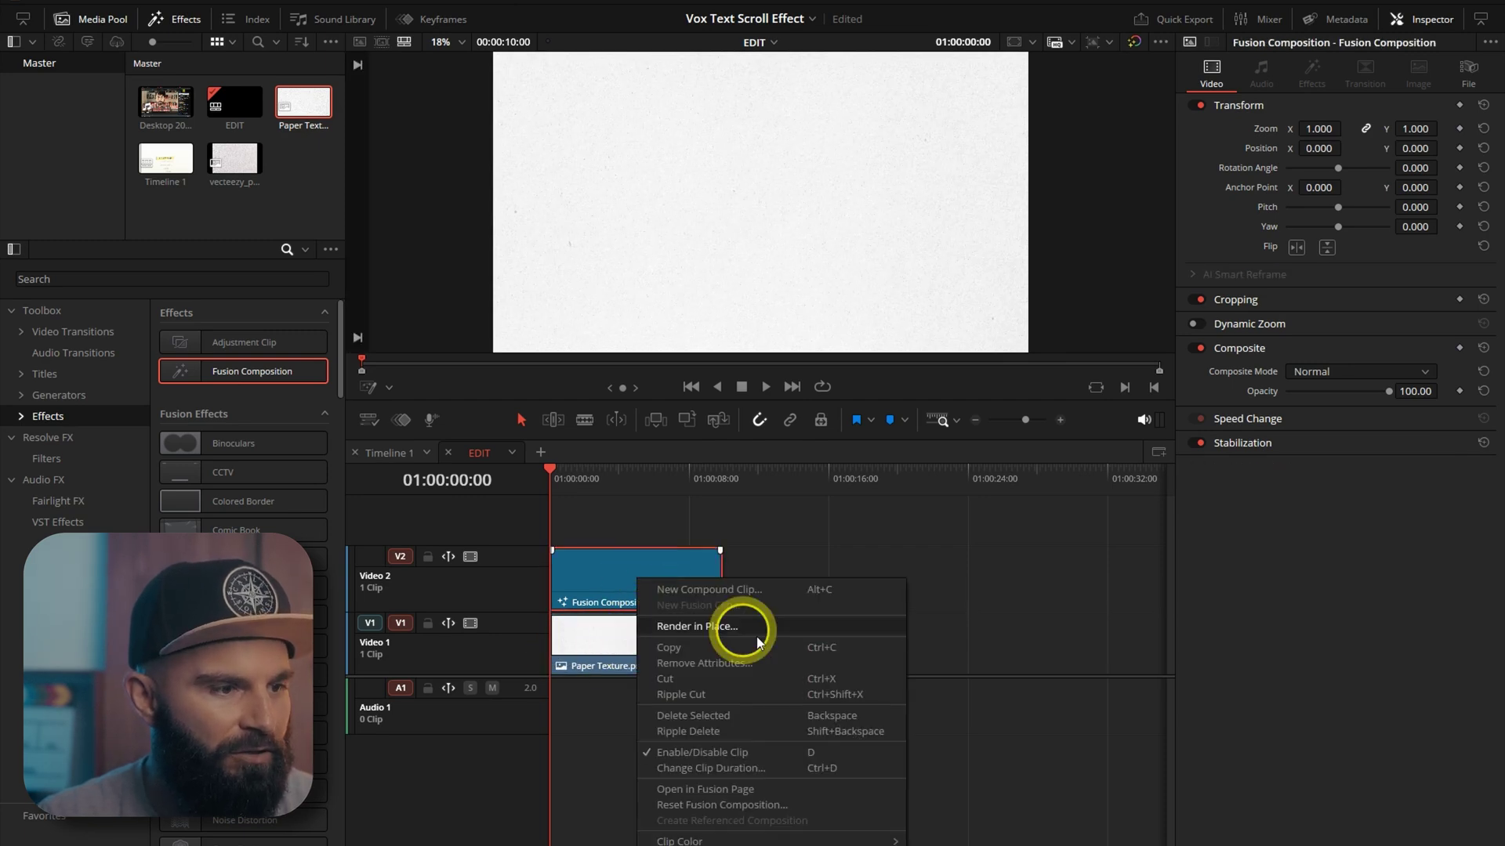
left_click(732, 786)
- Insert a Merge node between MediaIn1 and MediaOut1 and feed a Text node into its foreground
left_click_drag(975, 527, 971, 539)
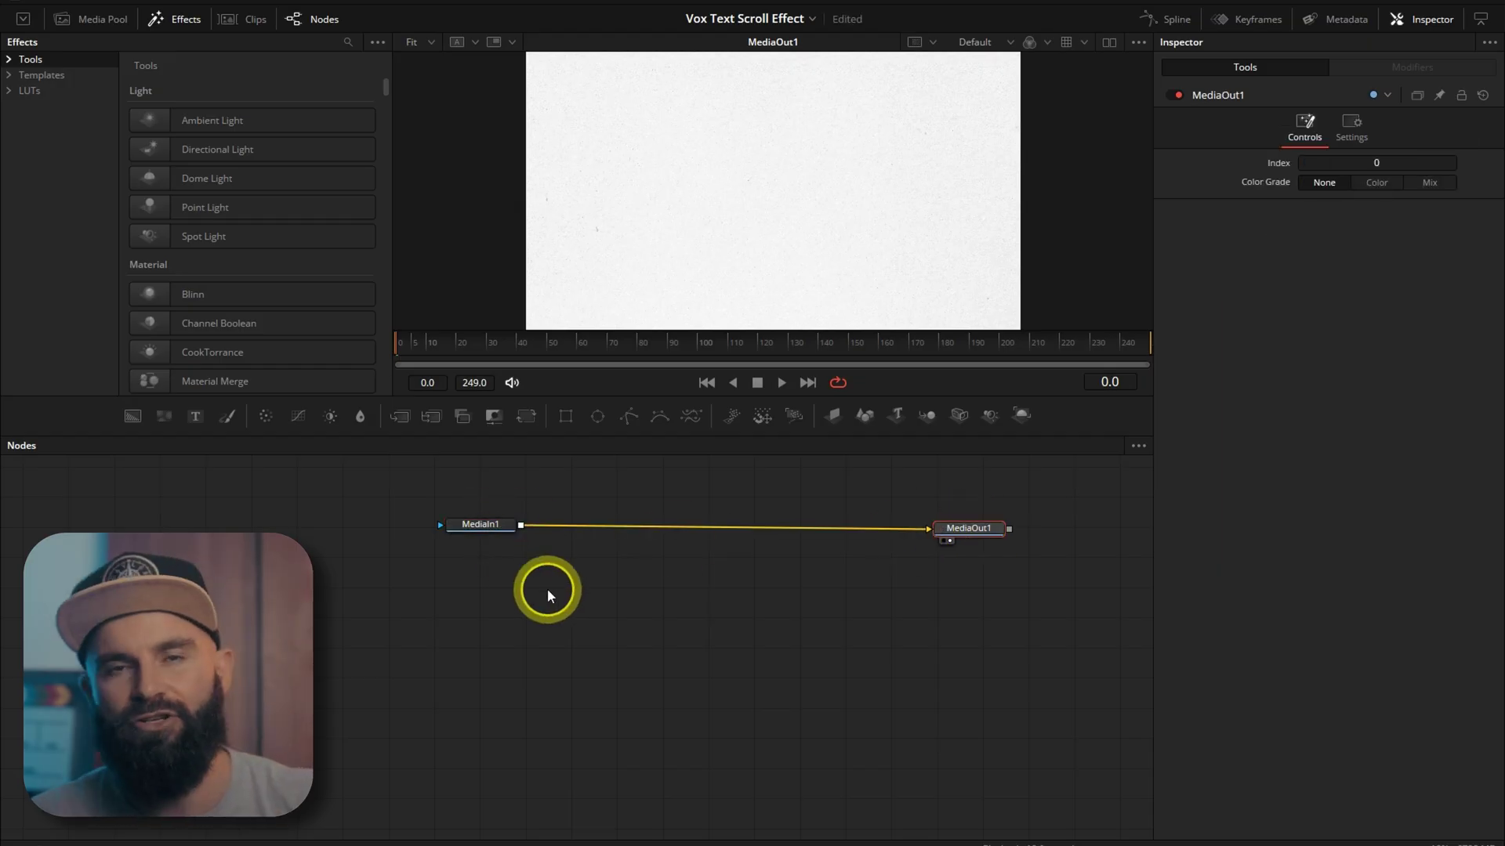
left_click_drag(503, 522, 494, 529)
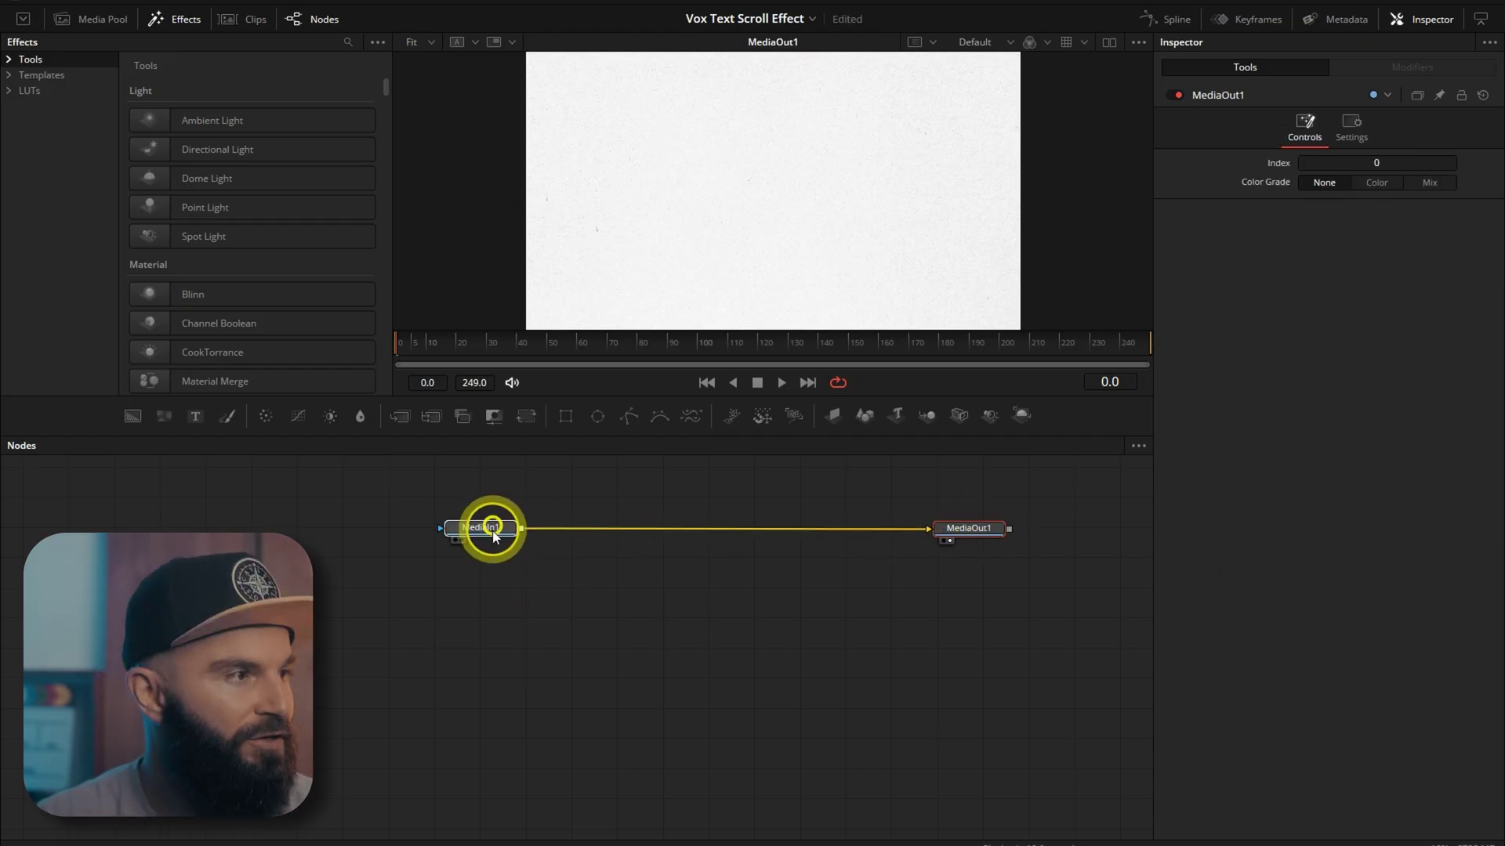
left_click_drag(400, 418, 574, 537)
left_click_drag(369, 517, 482, 547)
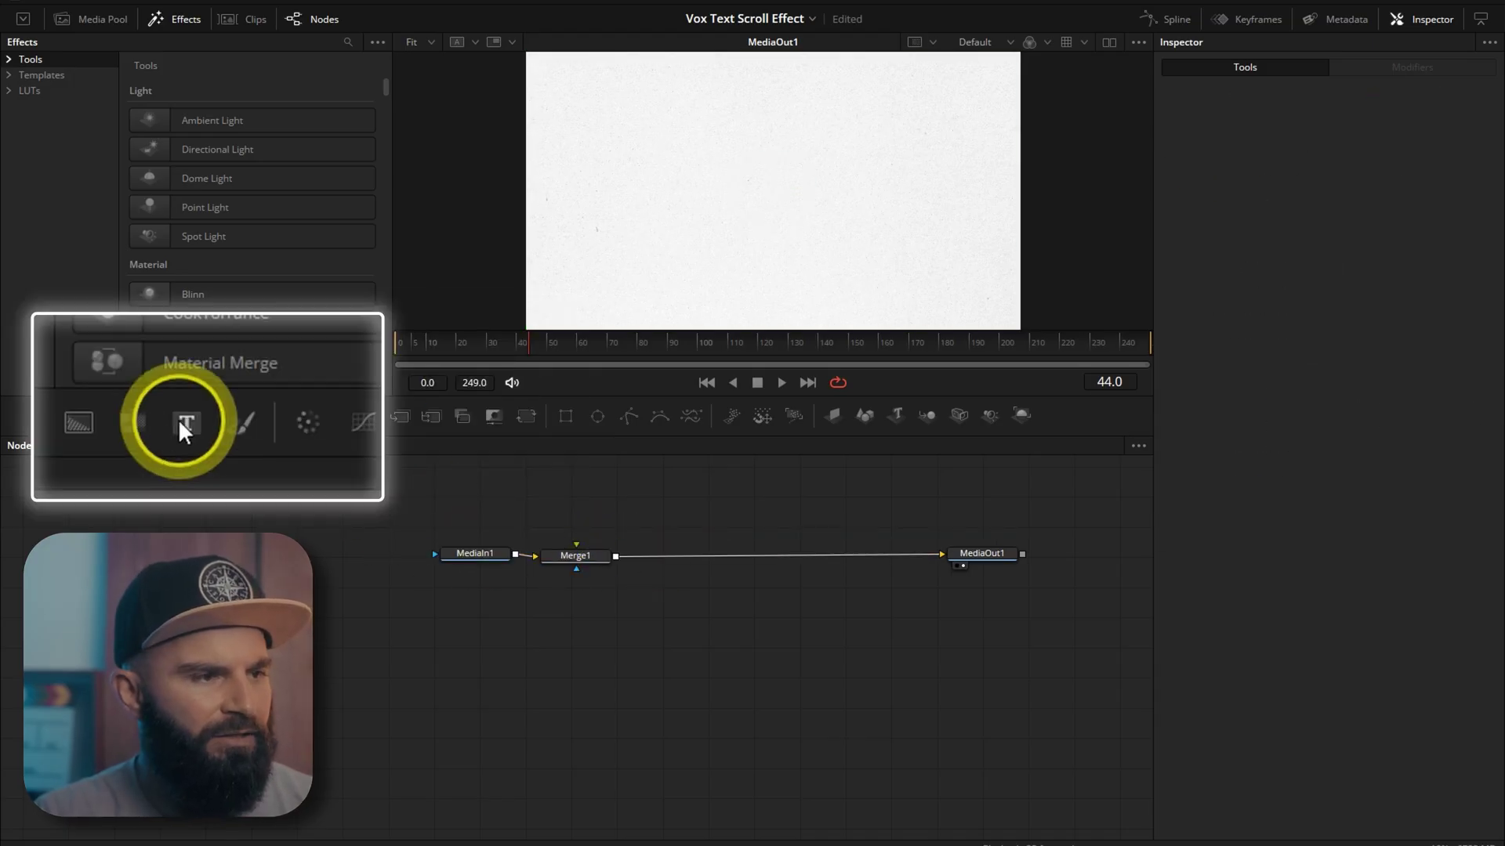
left_click_drag(195, 416, 577, 546)
- Paste the eight-line camera list into Text1, colour it black, and set size 0.0463
left_click(1213, 243)
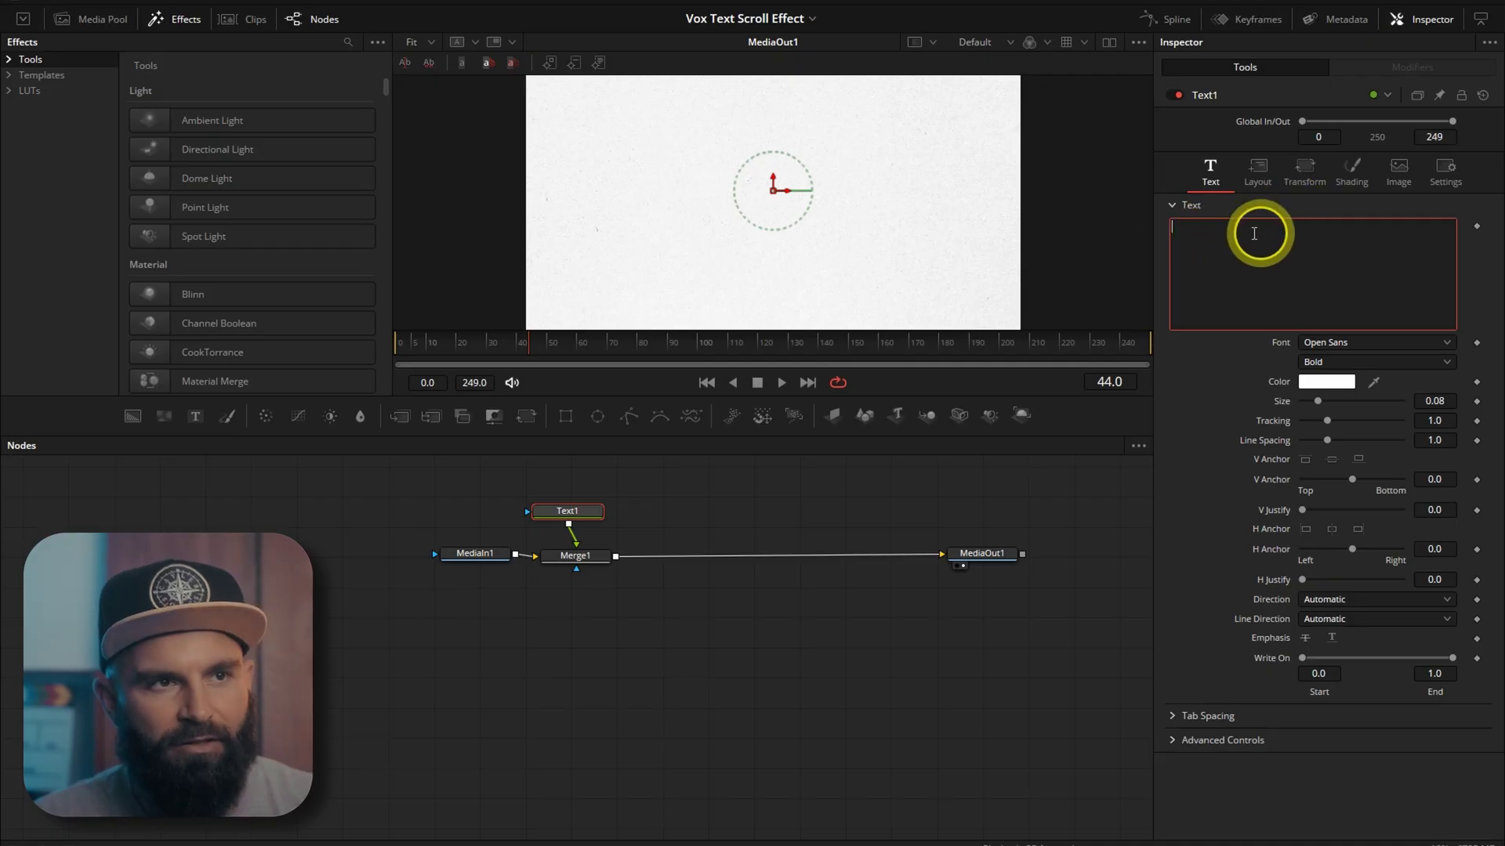
type("Camera Obscura (1600s) Box Camera (1880s) Twin-Lens Reflex (1920s) Polaroid (1948) VHS Camcorder (1980s) Digital Compact (1990s) DSLR (2000s) Mirrorless (Today)")
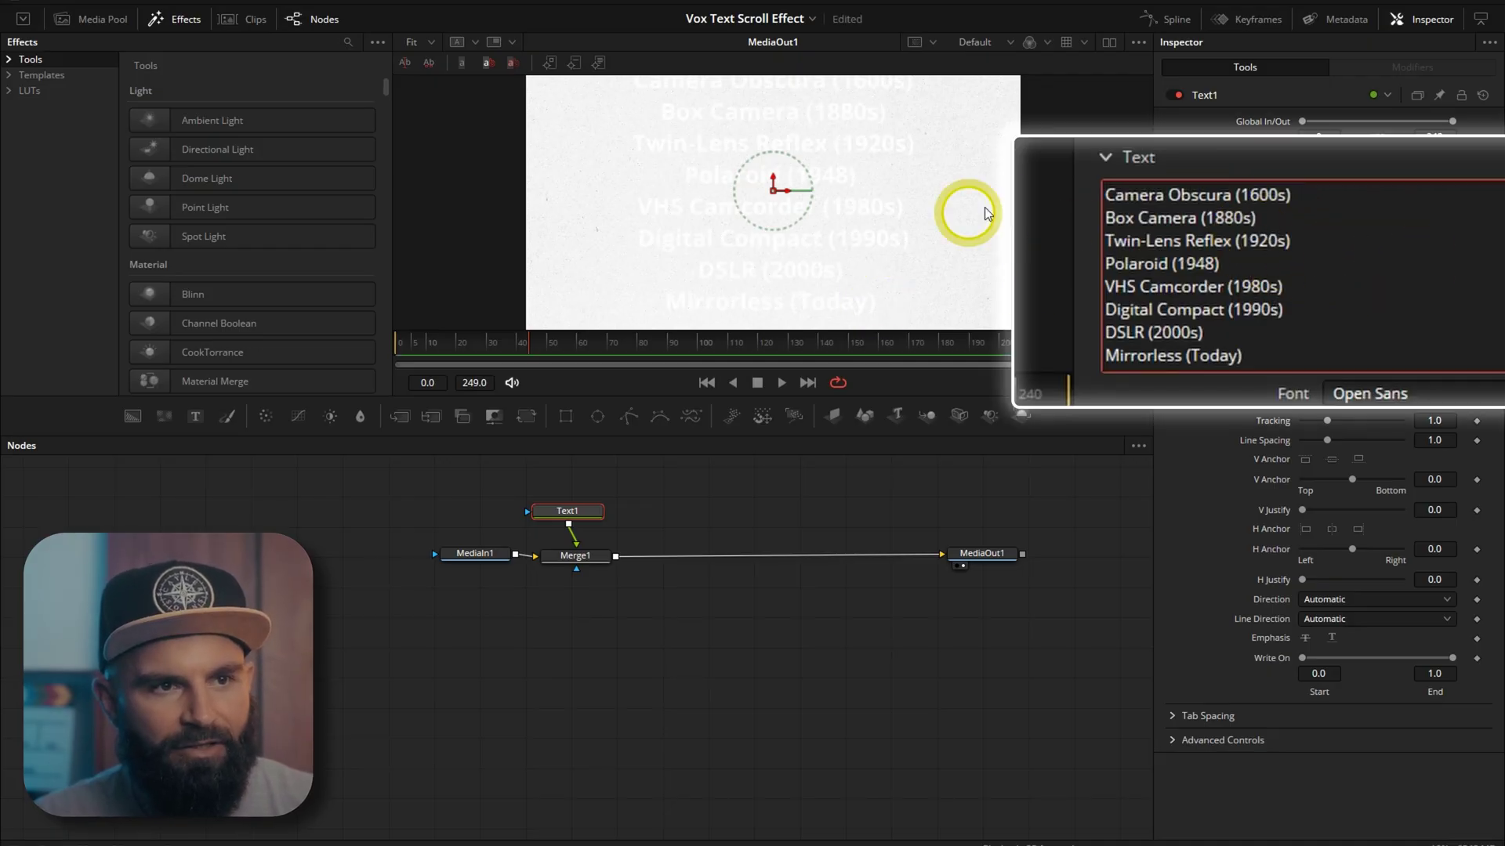
left_click(1326, 382)
left_click(565, 313)
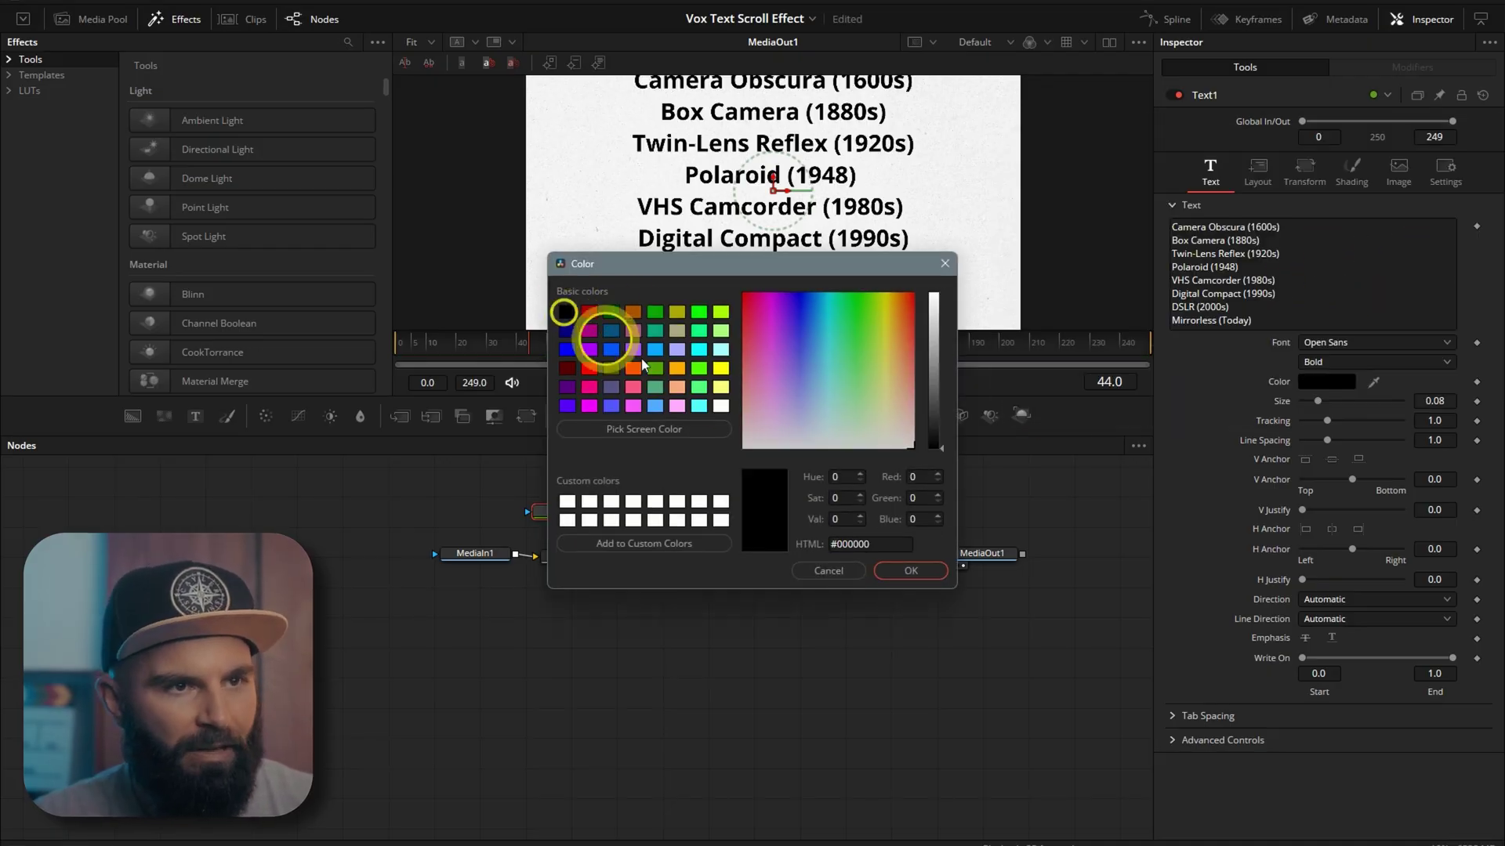
left_click(911, 571)
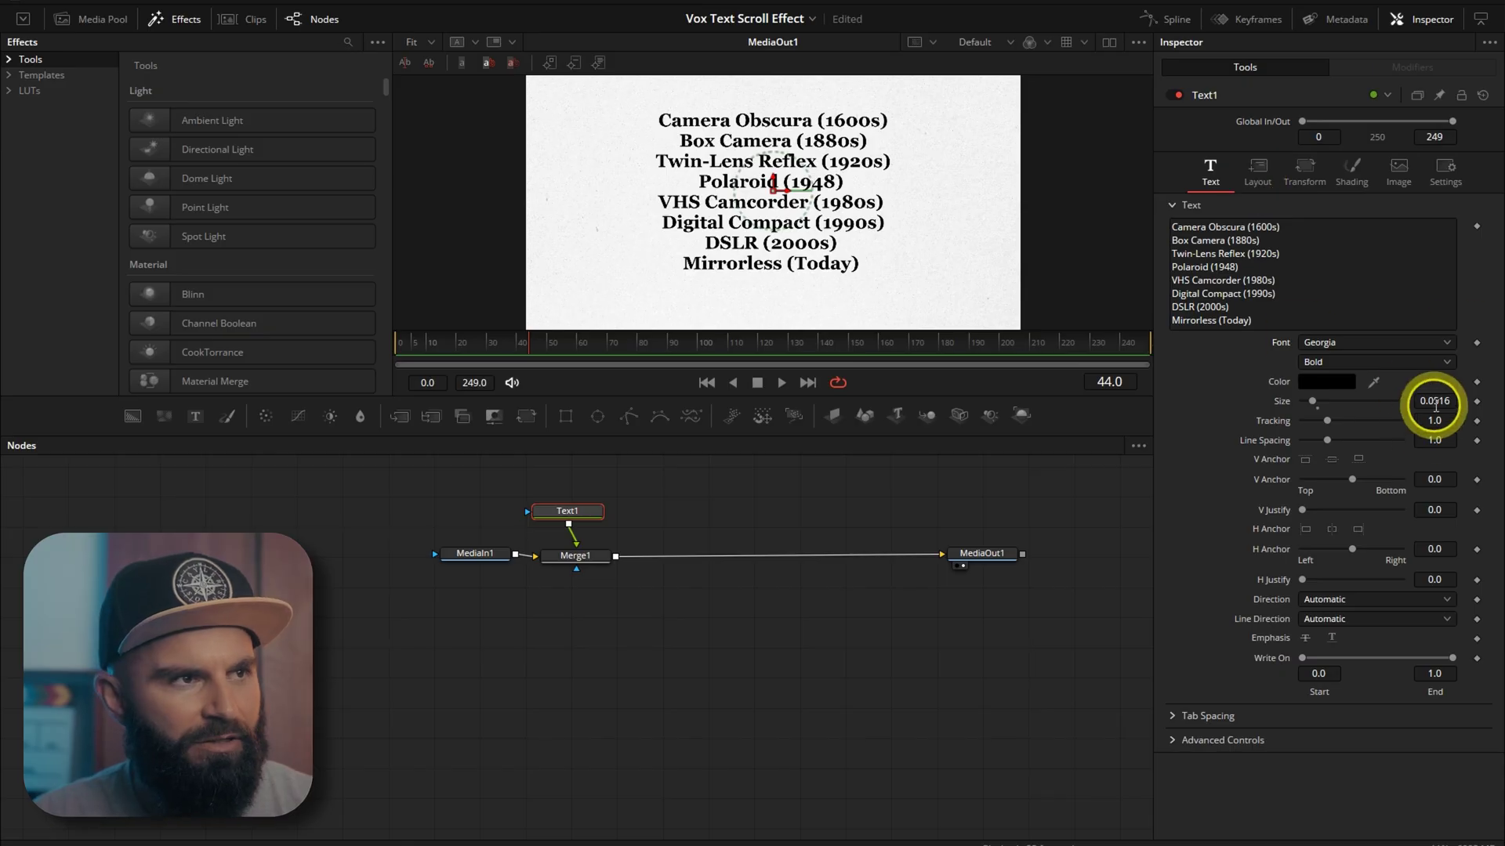
left_click_drag(1436, 406, 1401, 402)
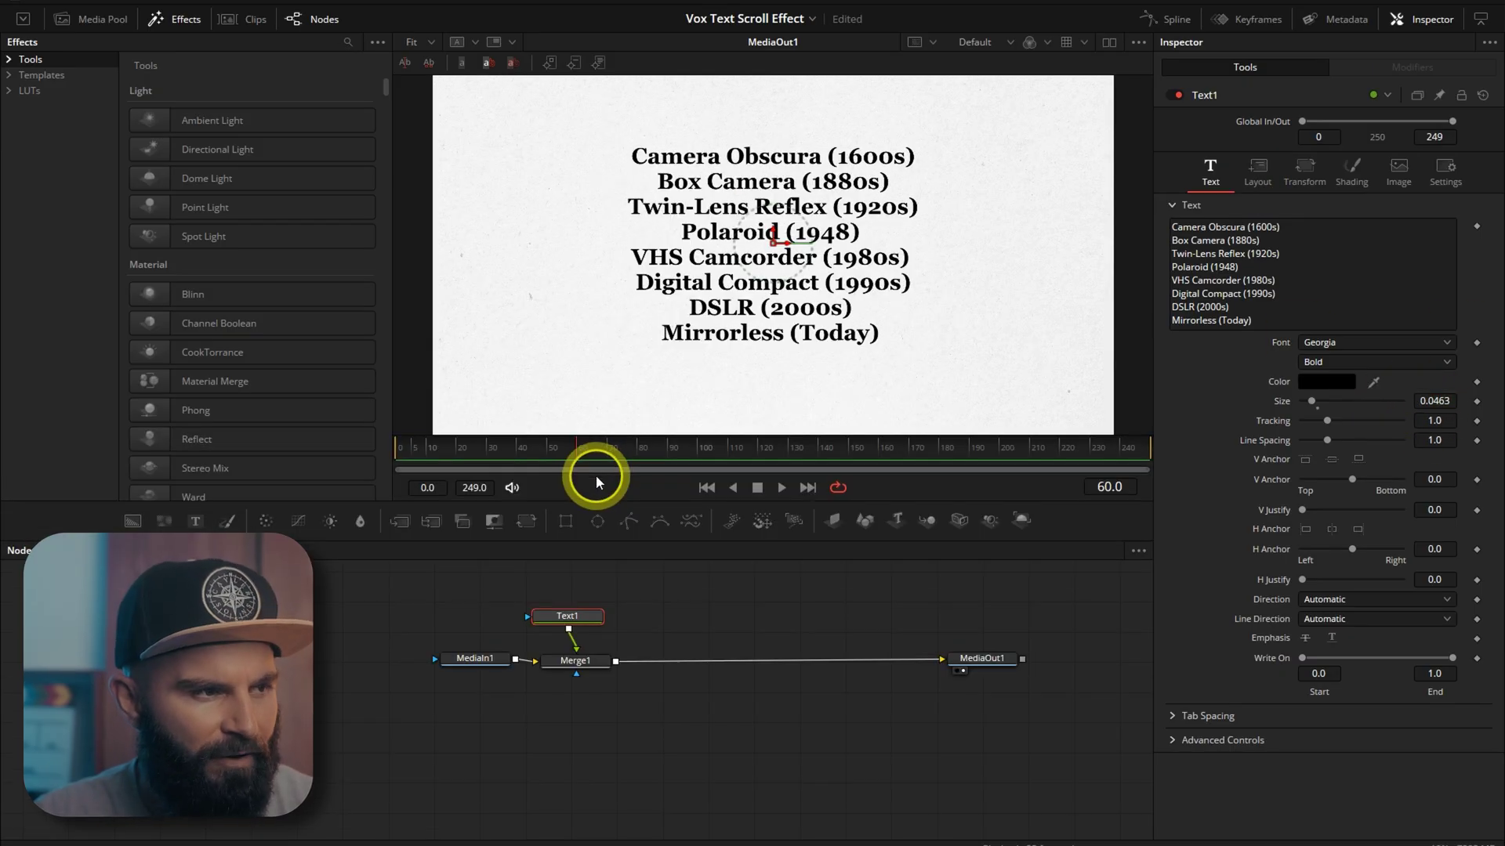
- Keyframe Text1's Center Y at 0.25 on frame 60 and about 0.944 on frame 0
left_click(1257, 170)
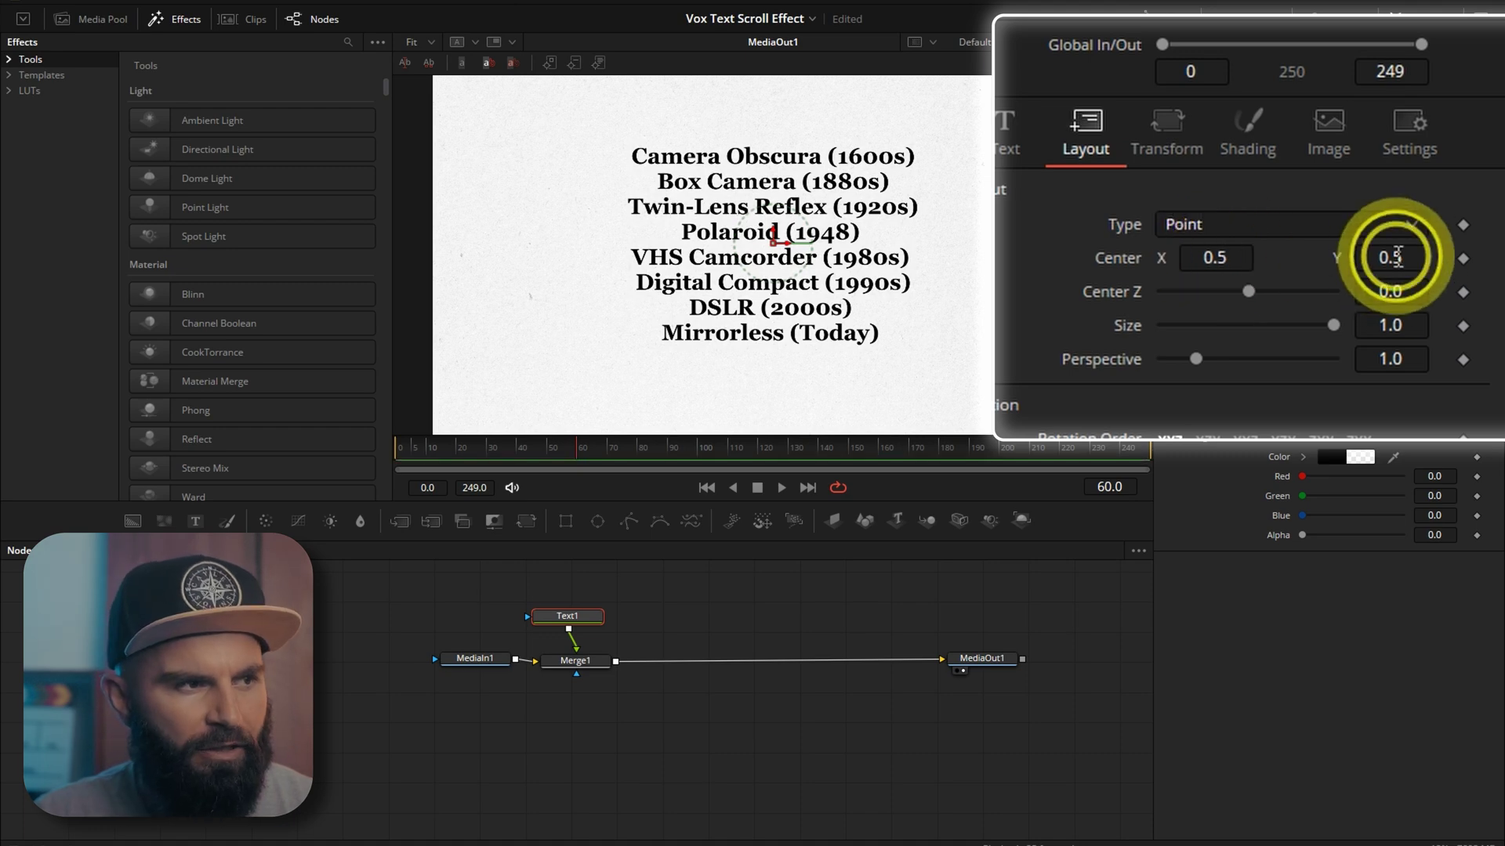
left_click_drag(1387, 257, 1041, 269)
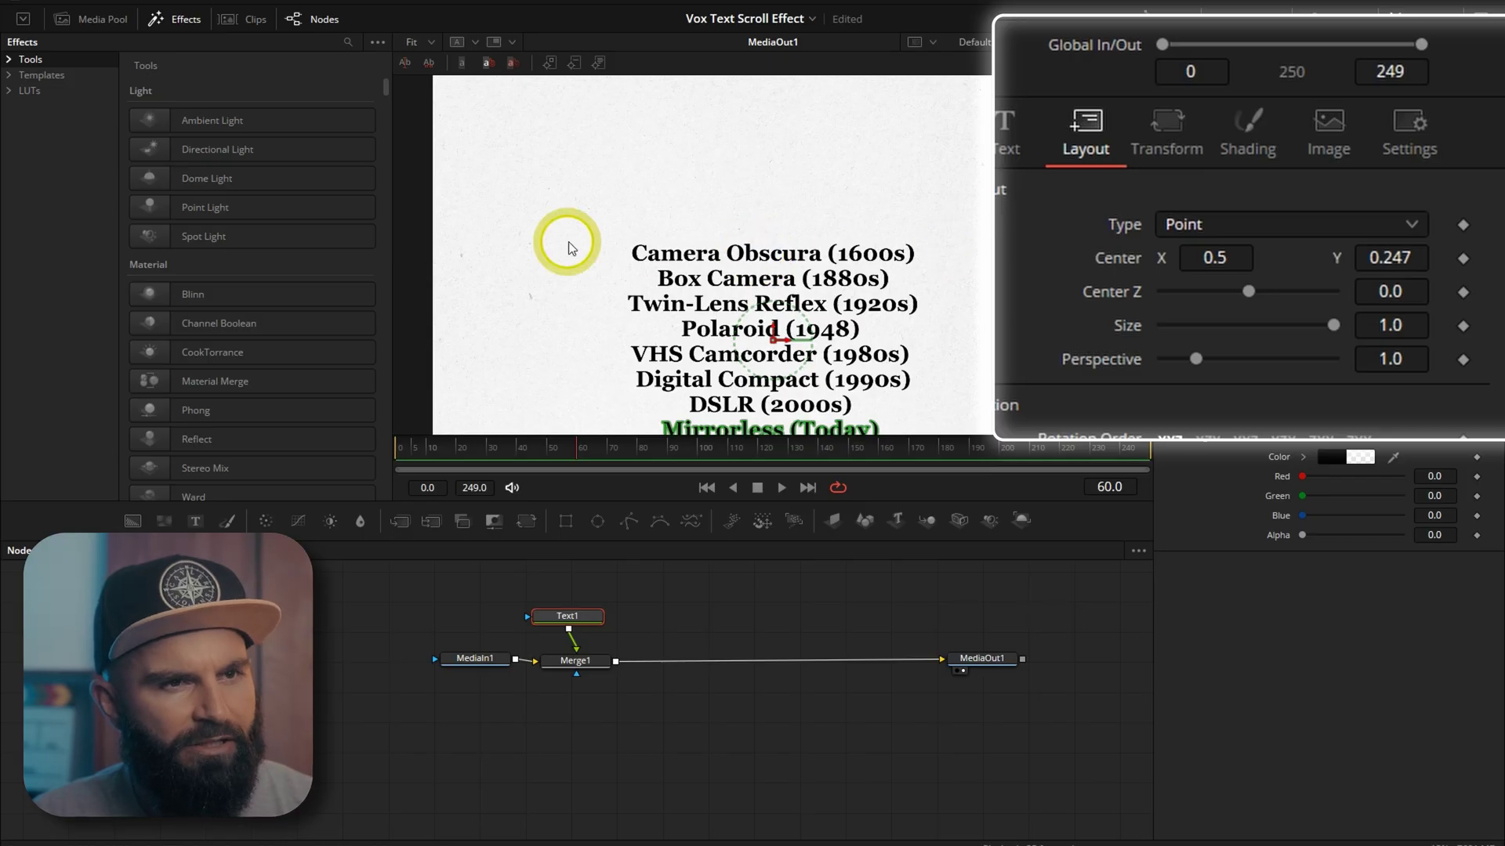
left_click_drag(1381, 260, 1385, 262)
double_click(1385, 266)
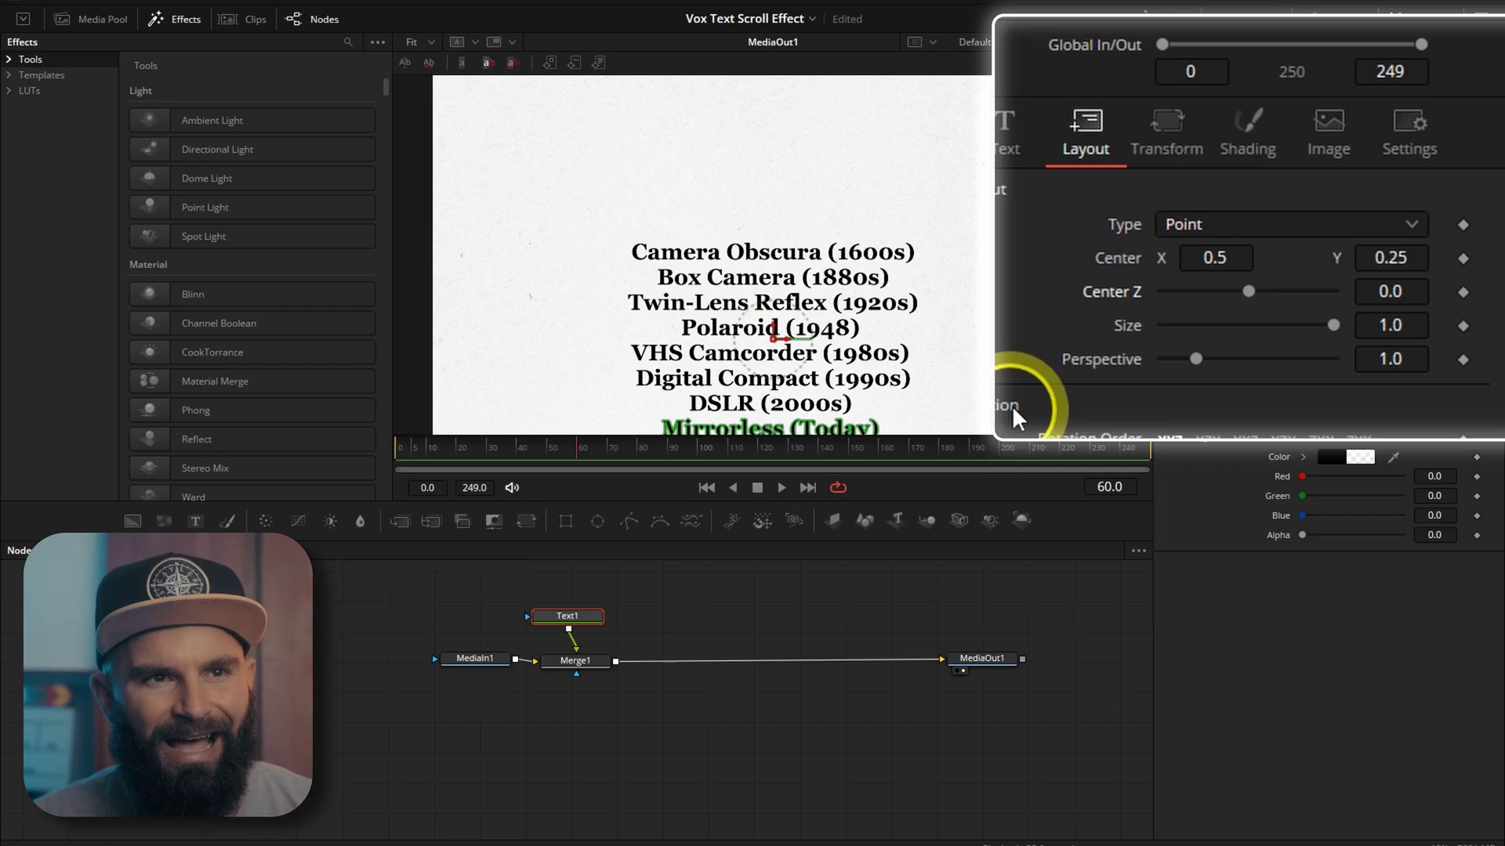
left_click(1462, 258)
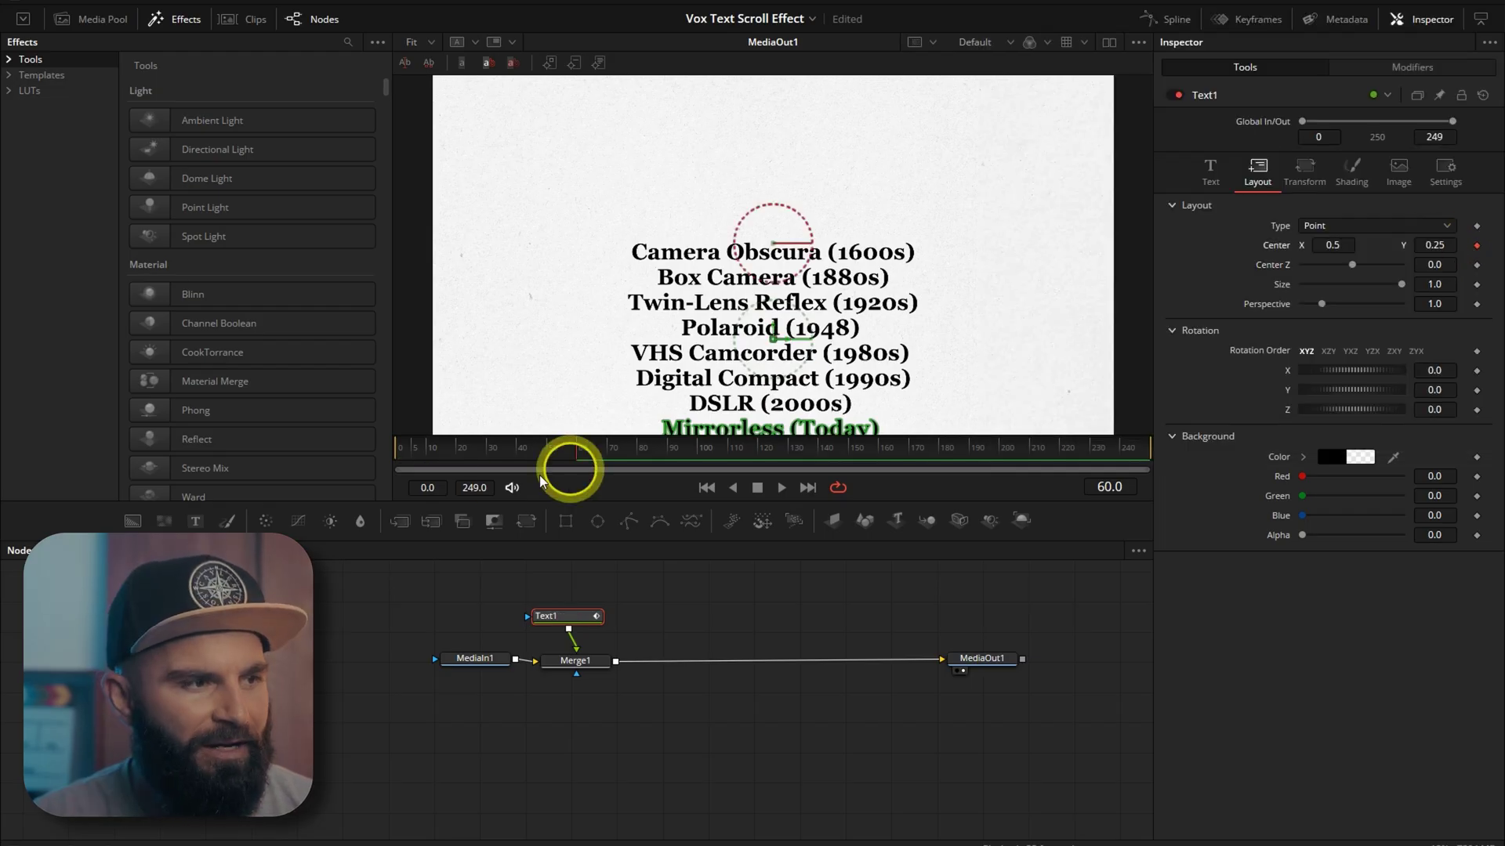
left_click_drag(559, 450, 398, 453)
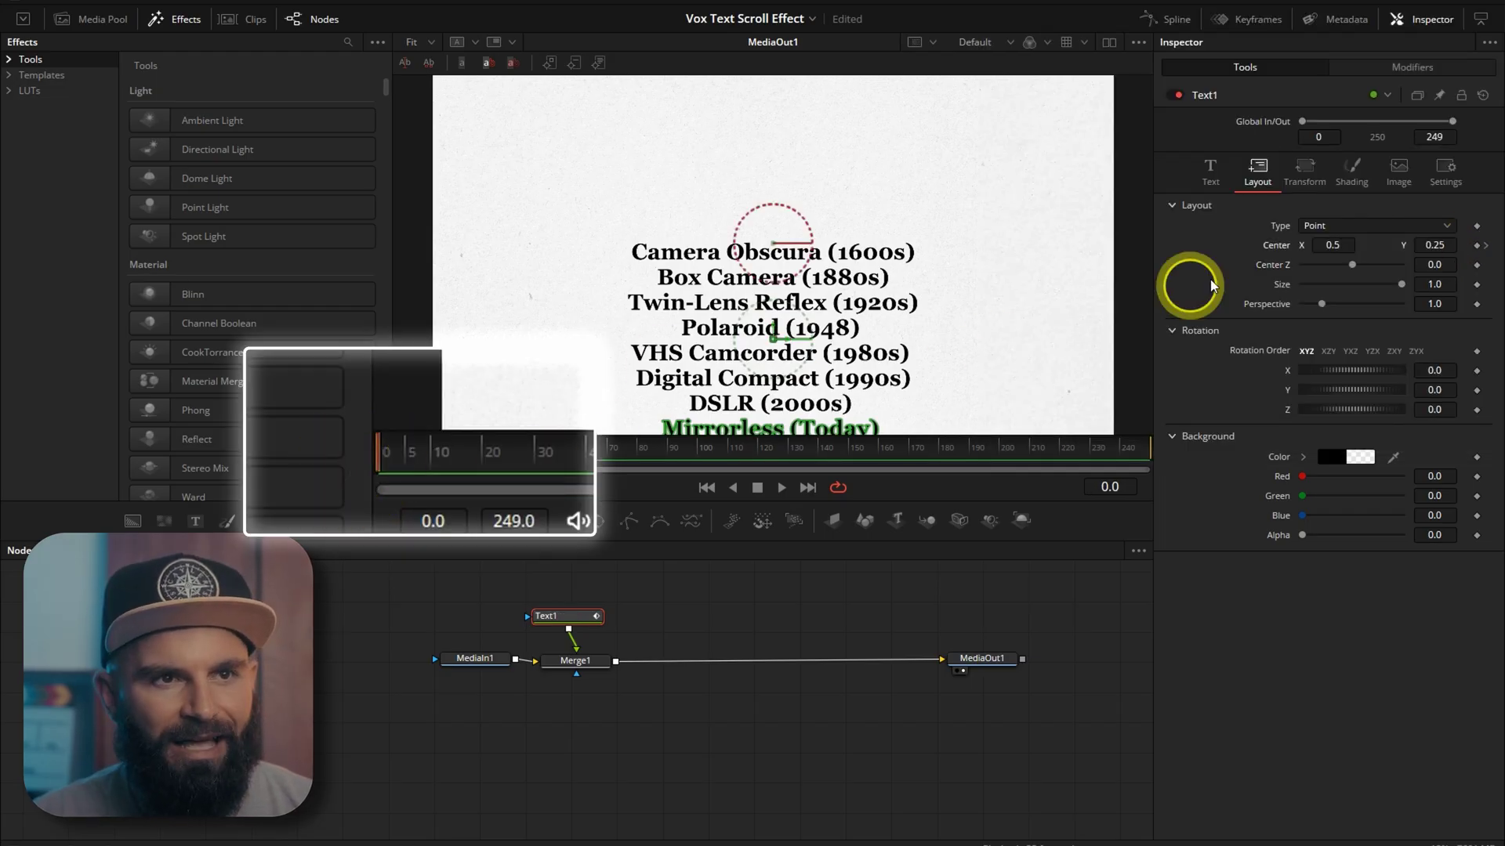
left_click_drag(1439, 245, 1245, 260)
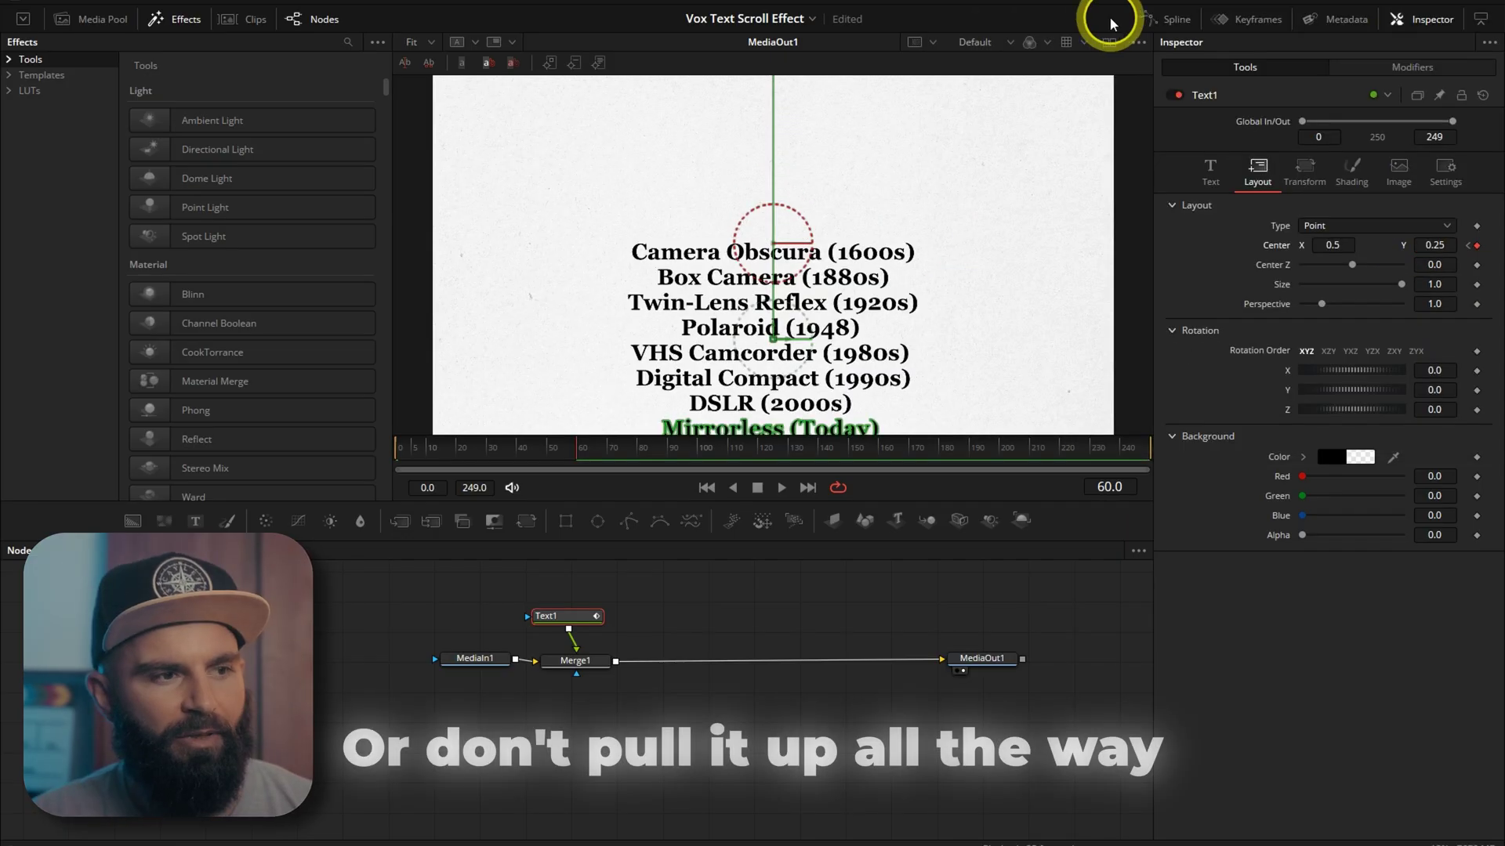
- In the Spline editor, show Text1's Displacement curve, fit it, and drag Ease In to around 38
left_click(1125, 17)
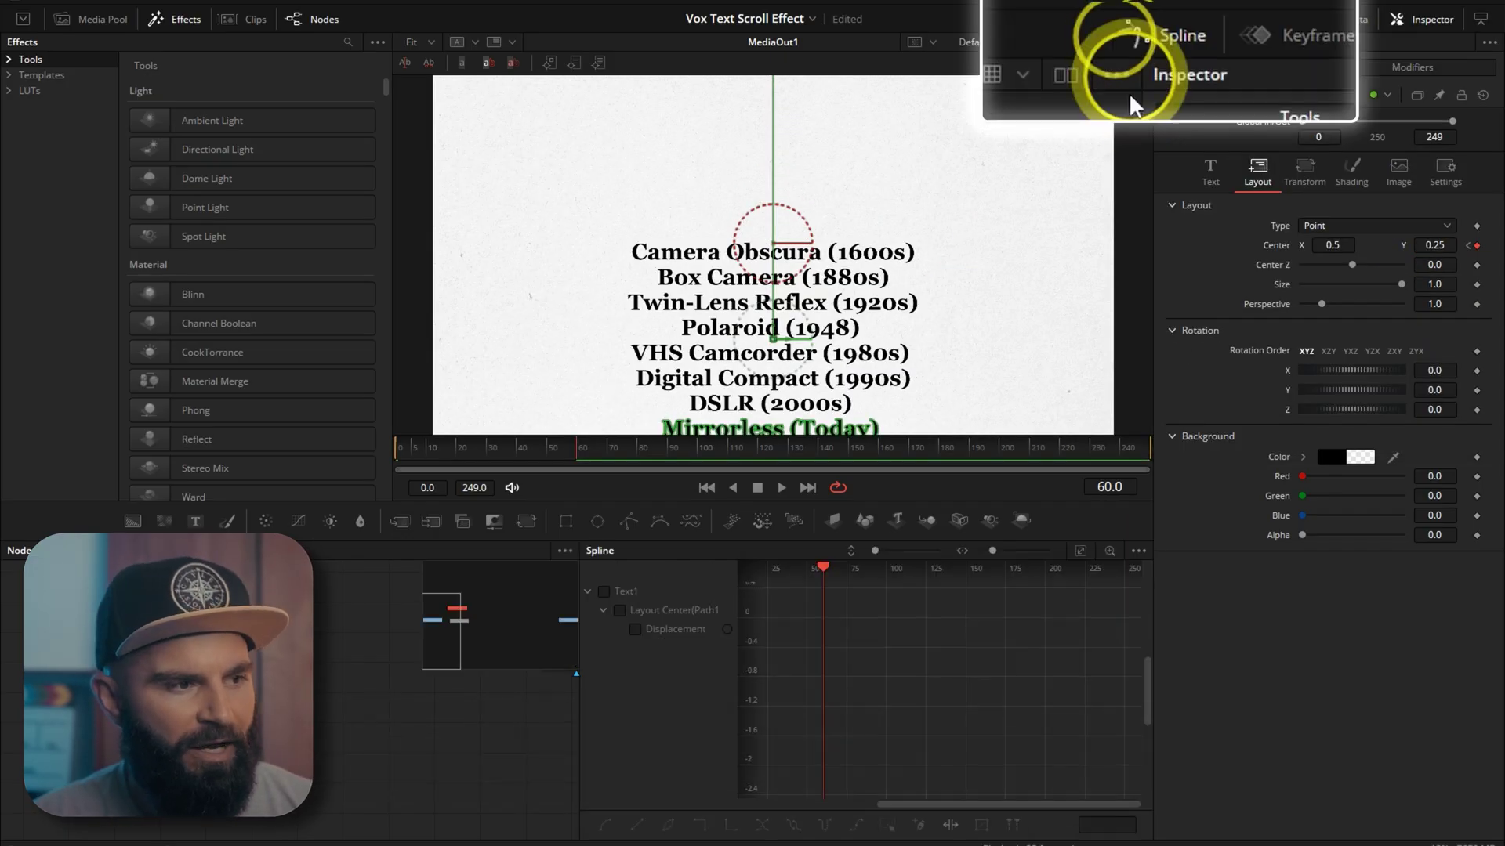
left_click(603, 591)
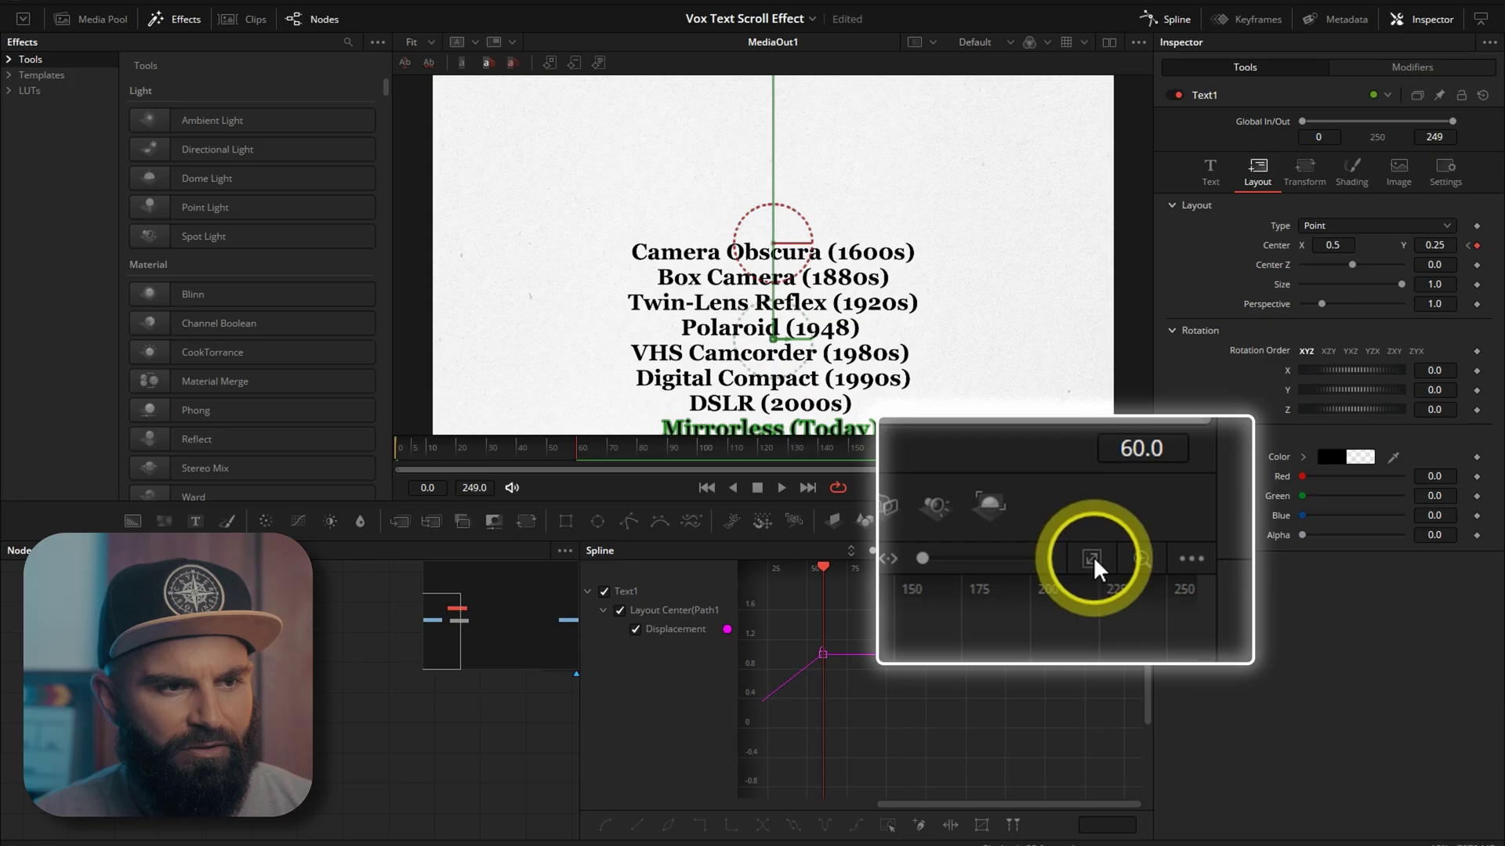
left_click(1080, 550)
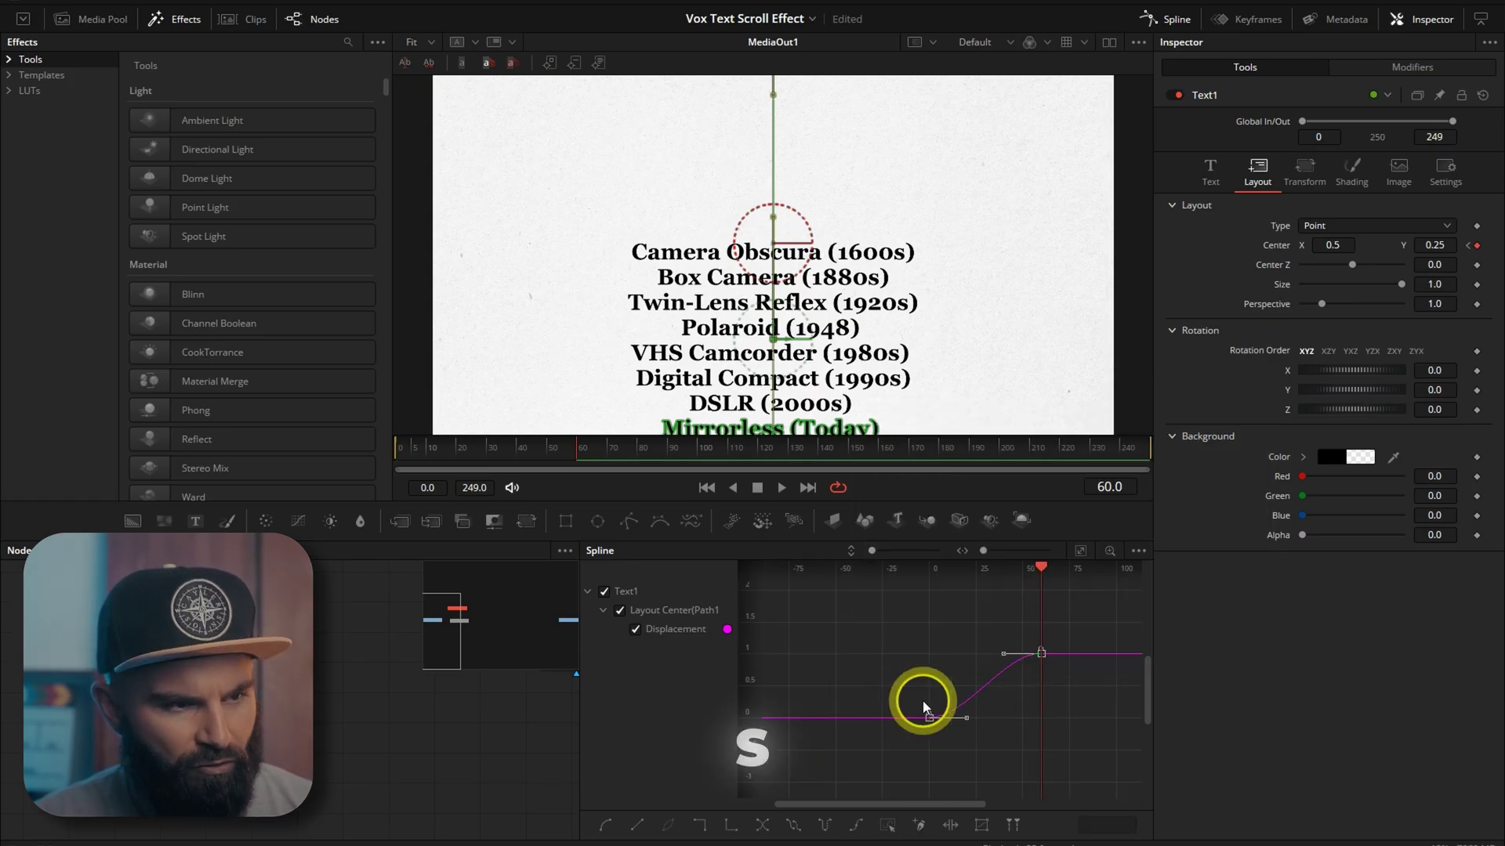
key("ctrl+t")
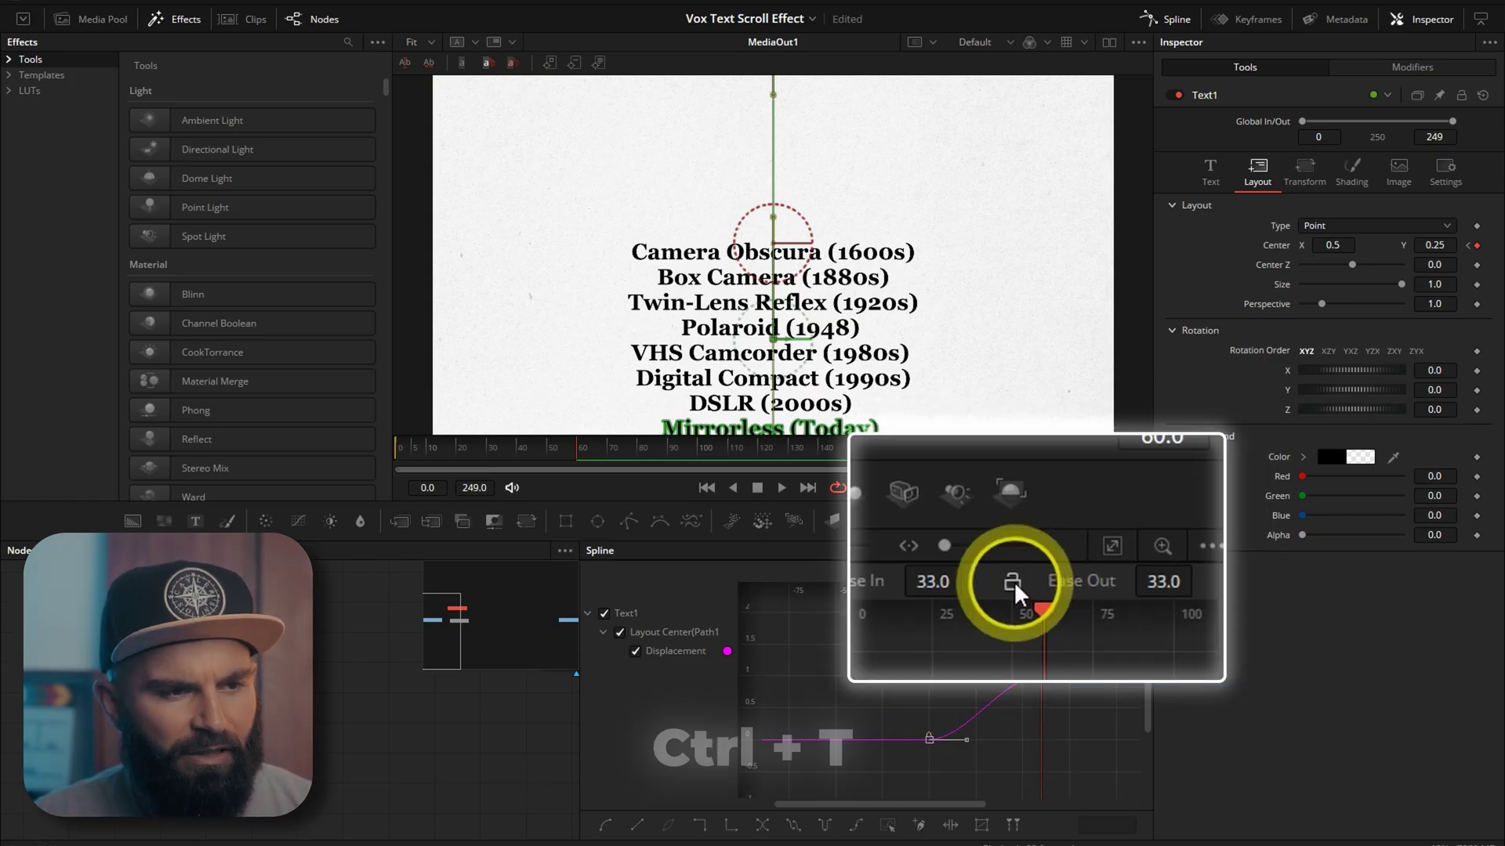
left_click_drag(978, 572, 897, 666)
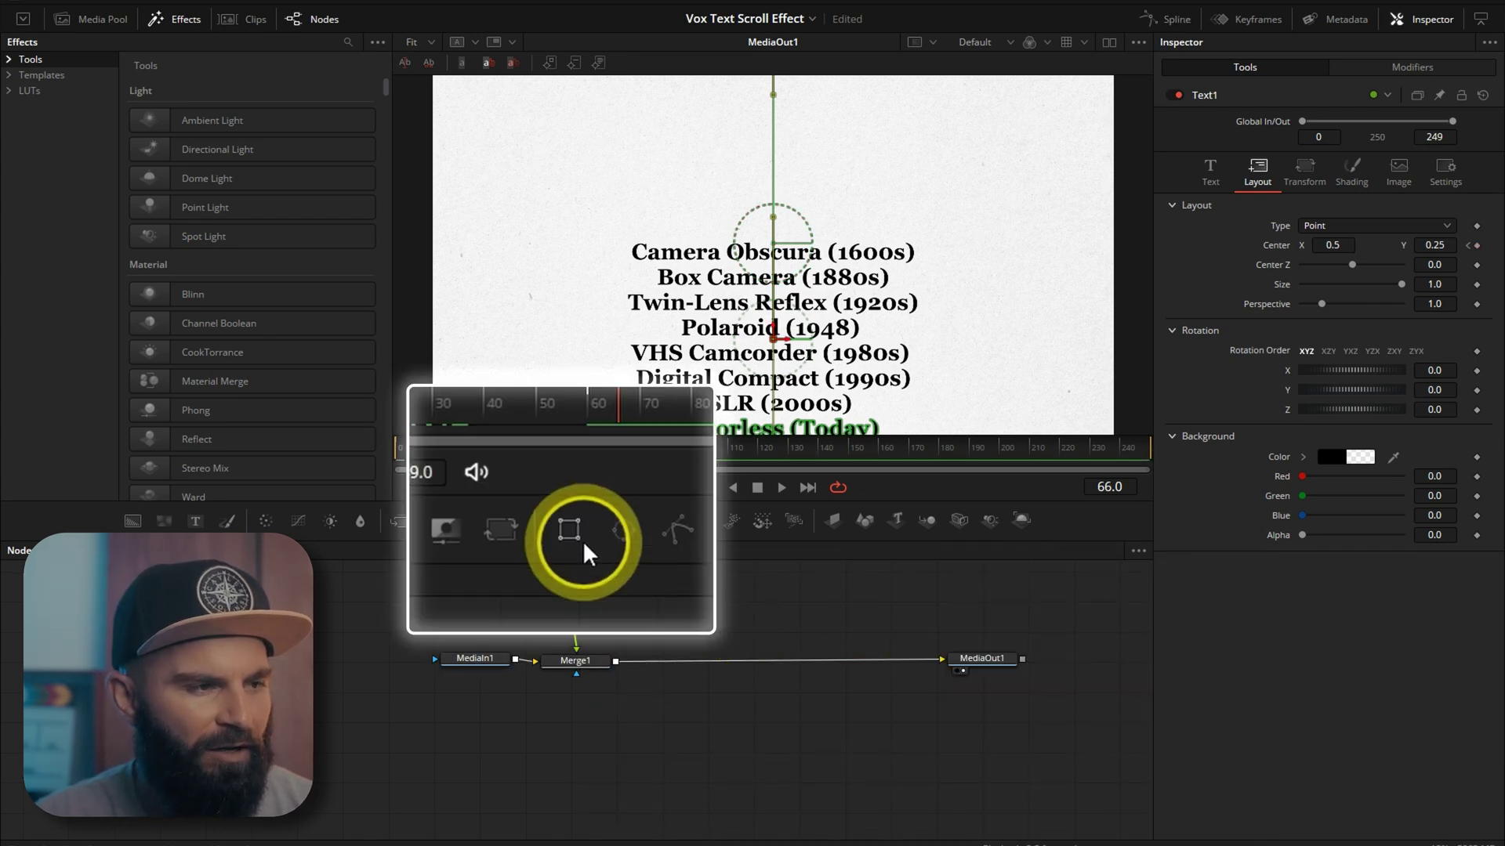
- Mask Text1 with Rectangle1 and shrink its height to show only the Camera Obscura (1600s) line
left_click(565, 522)
left_click_drag(607, 594, 606, 600)
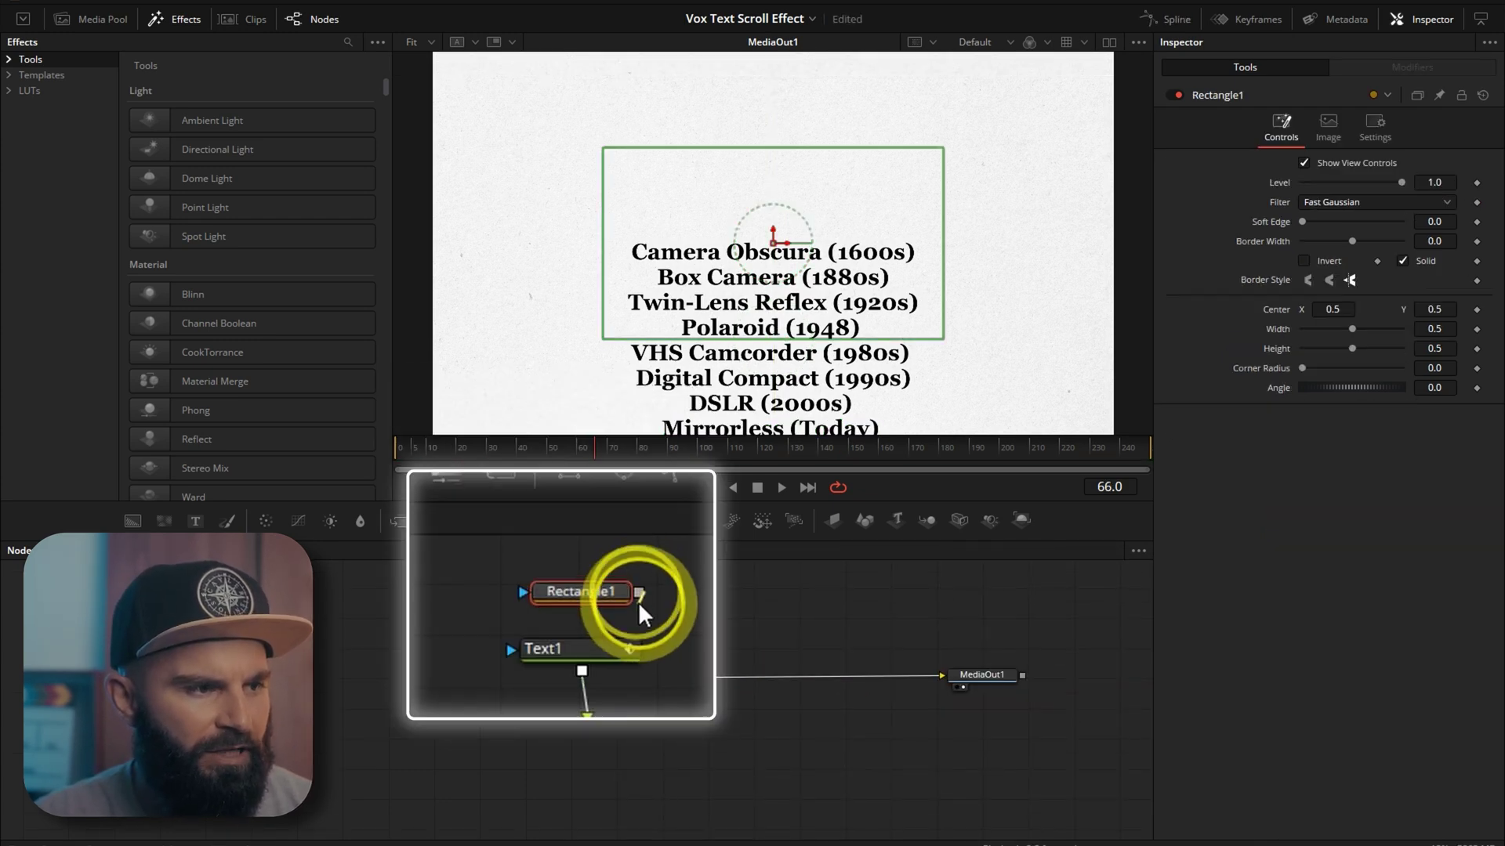
left_click_drag(602, 649, 601, 650)
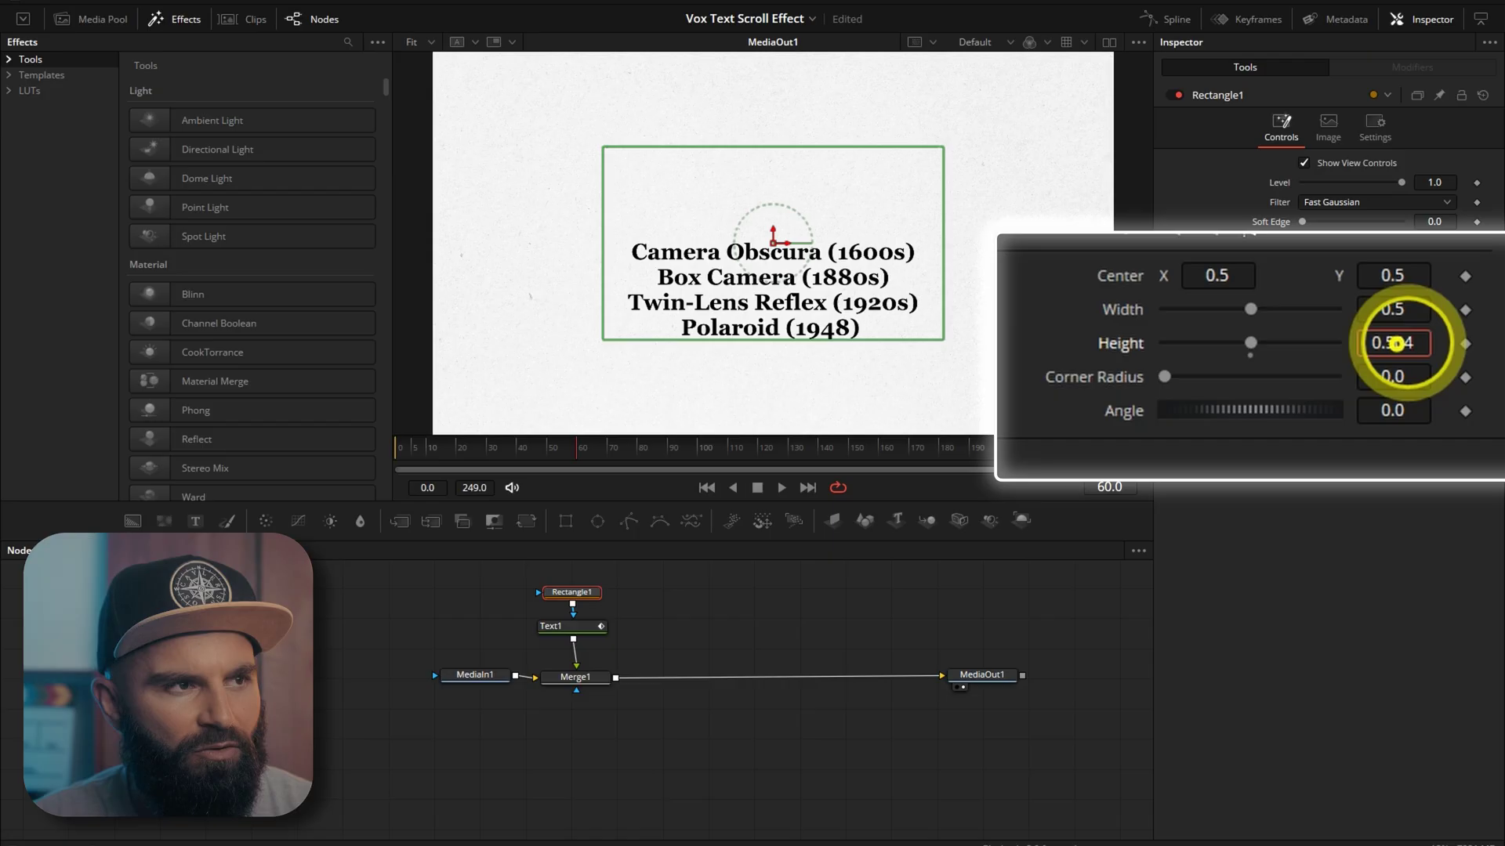
left_click_drag(1434, 348, 403, 359)
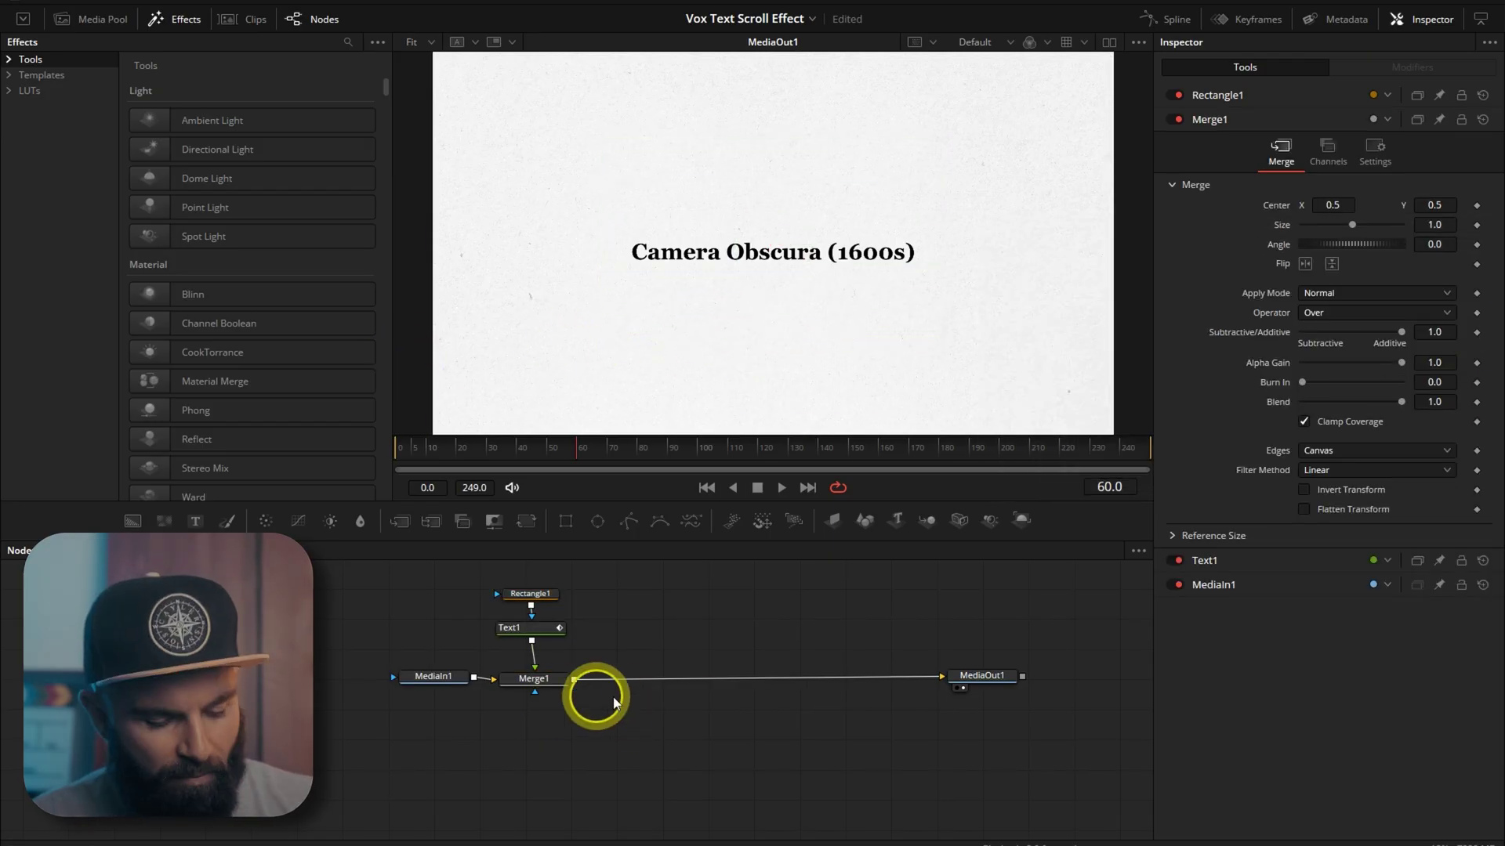
- Add a Merge2 node between Merge1 and MediaOut1 using the mrg search
key("shift+space")
type("mrg")
key("Return")
left_click_drag(645, 702, 628, 677)
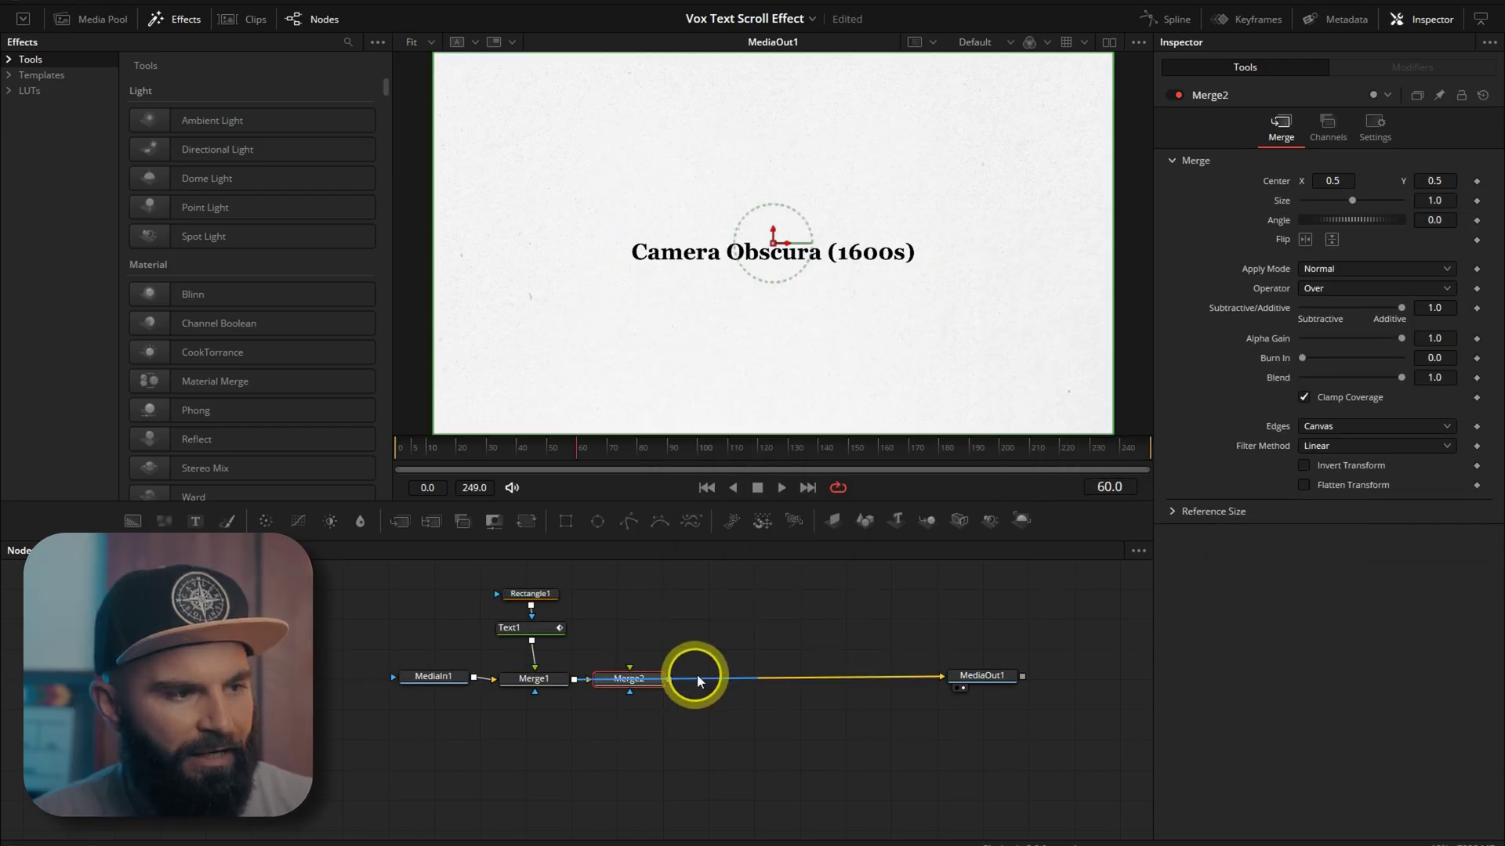
- Paste an instance of Rectangle1 and use it to mask a new black Background node
left_click(553, 594)
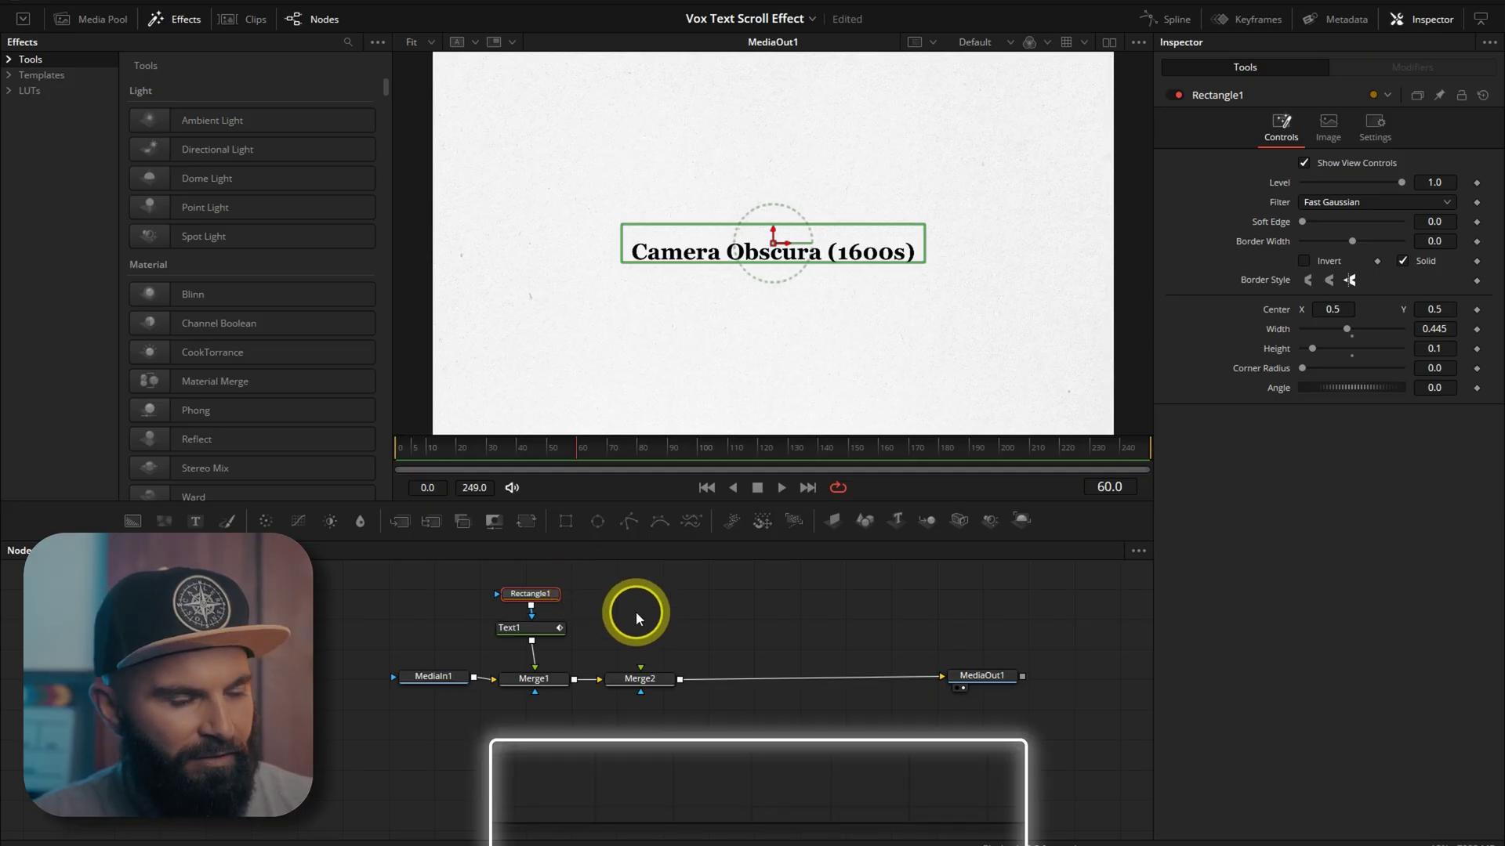
right_click(641, 611)
left_click(700, 830)
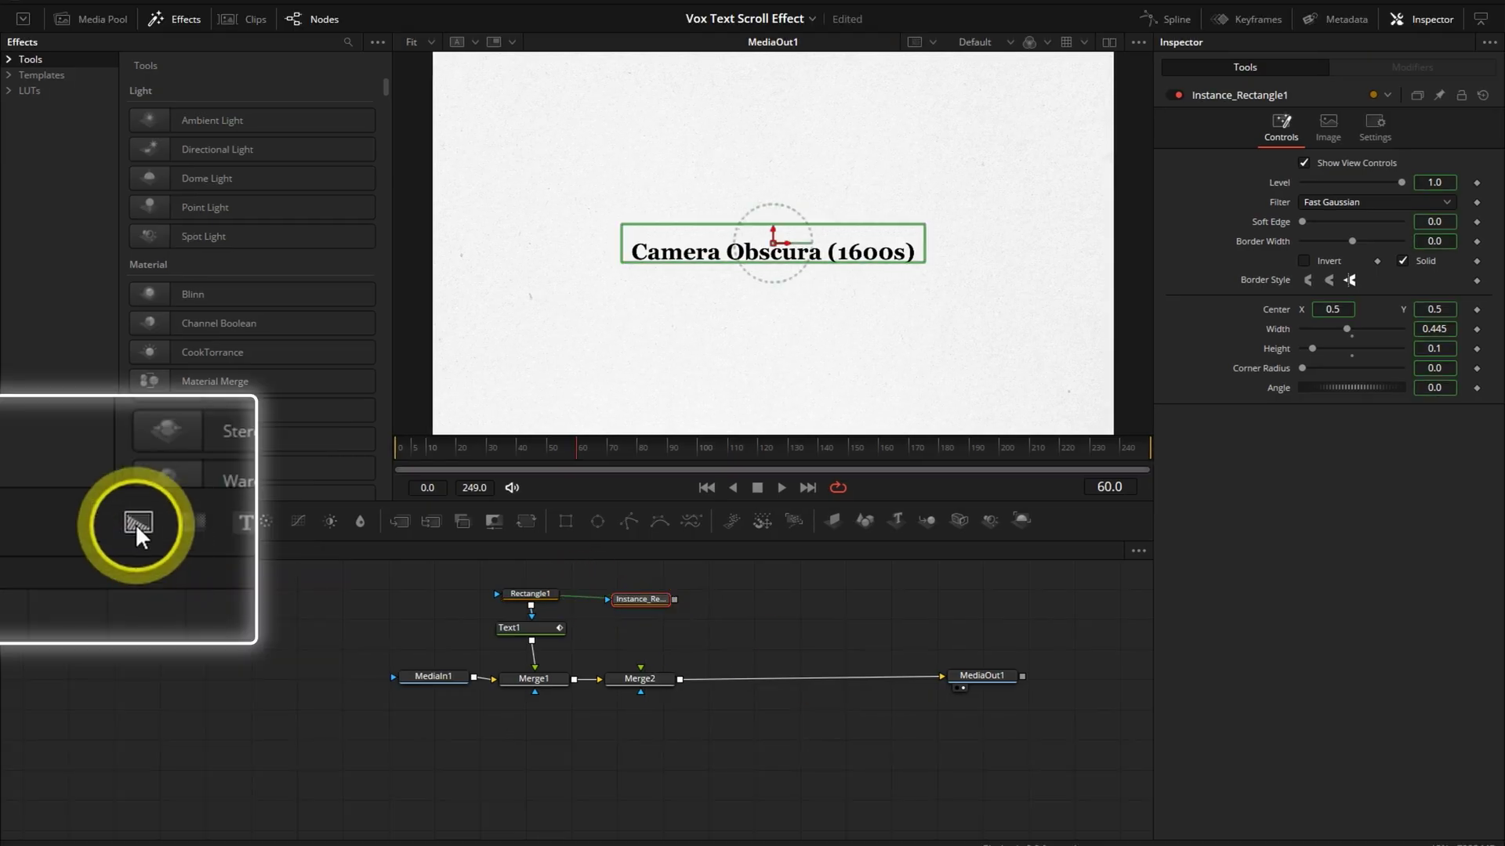
left_click(138, 481)
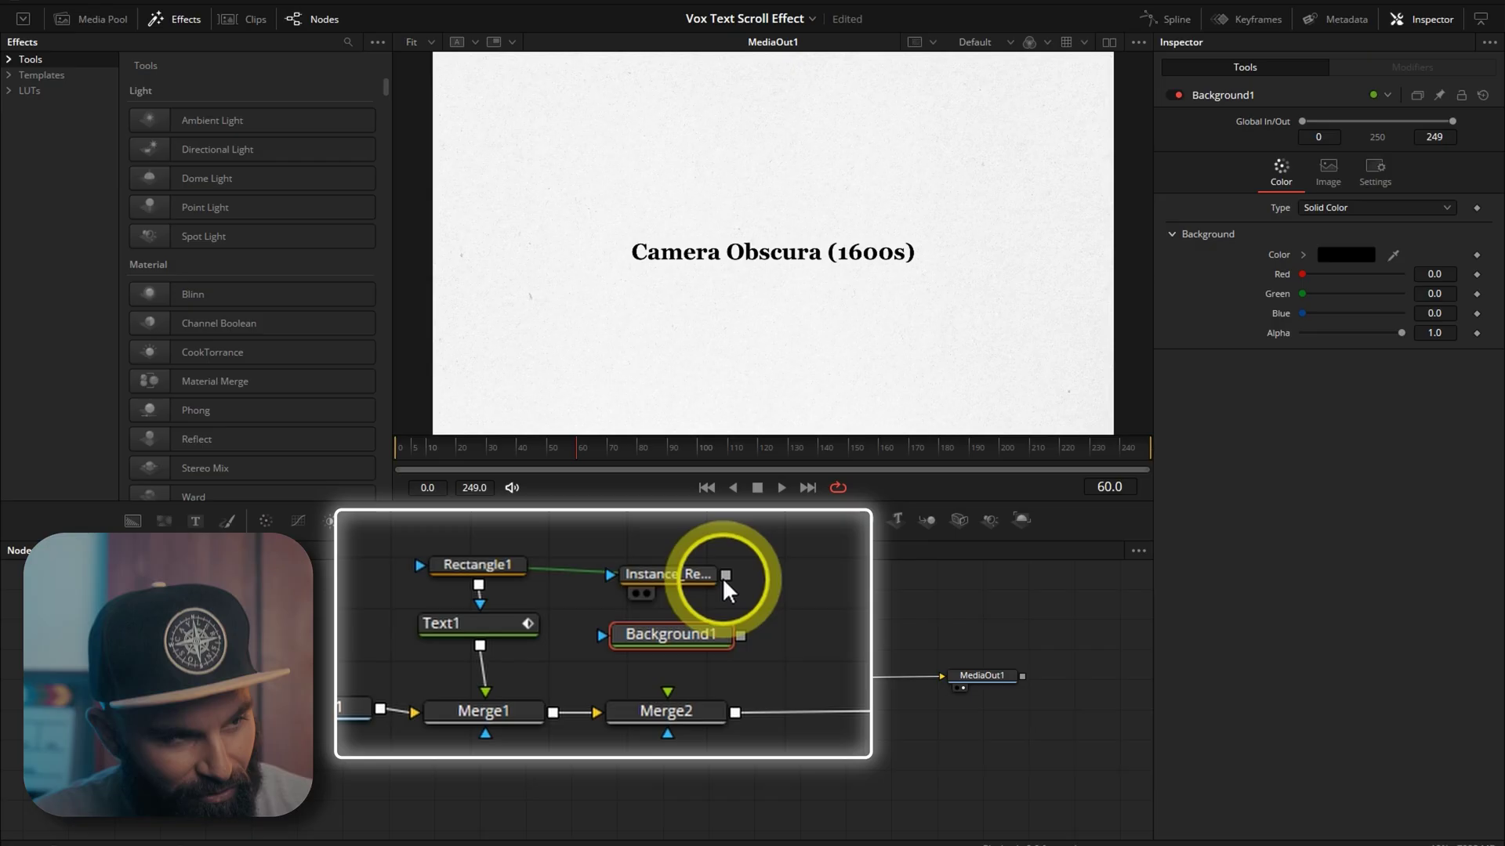
left_click_drag(726, 575, 679, 722)
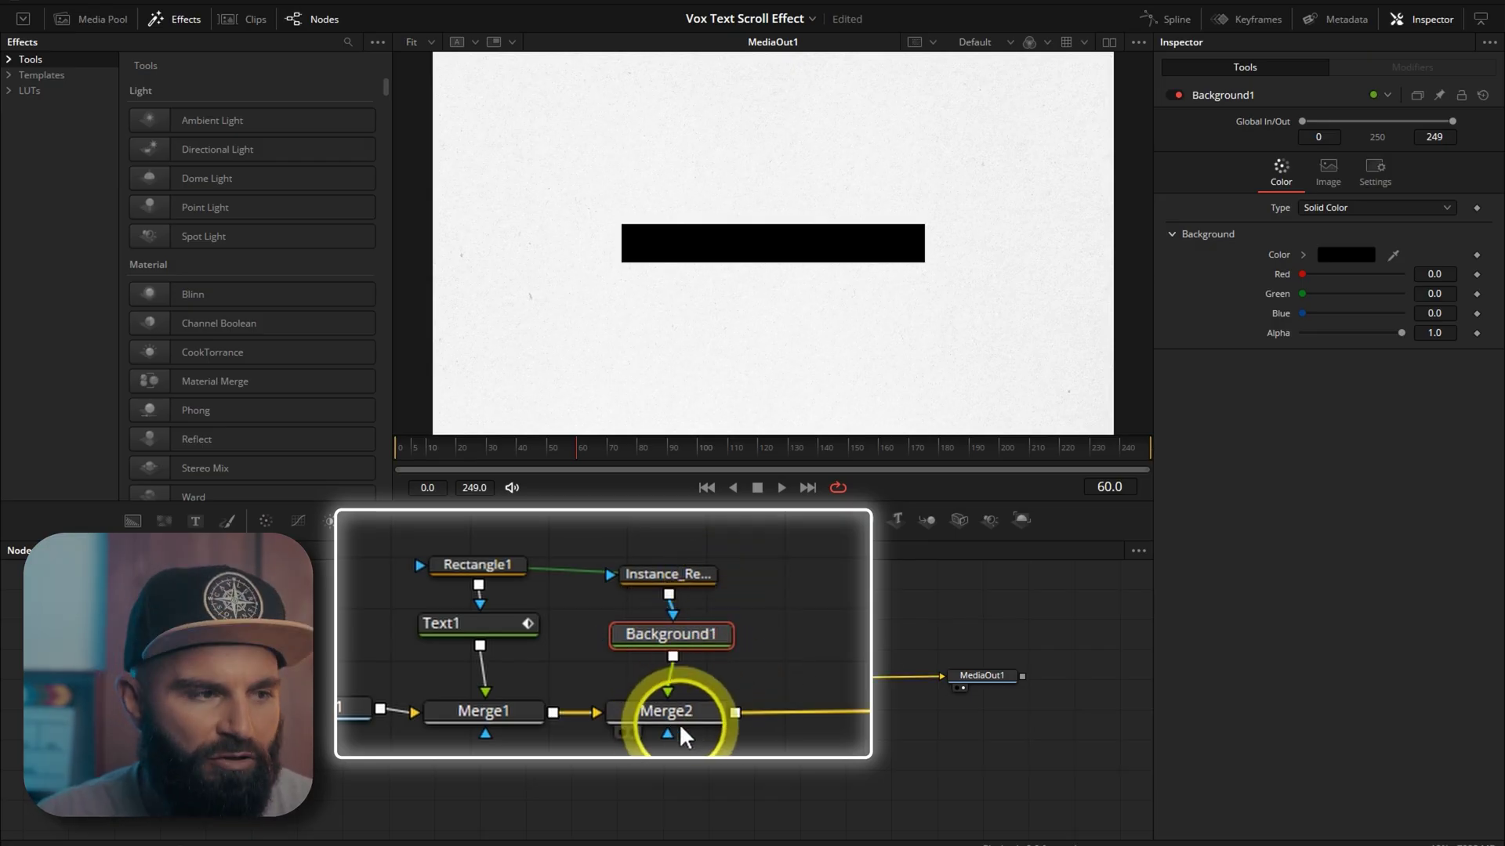
- Deinstance the Solid and Border Width settings on Instance_Rectangle1
left_click(641, 599)
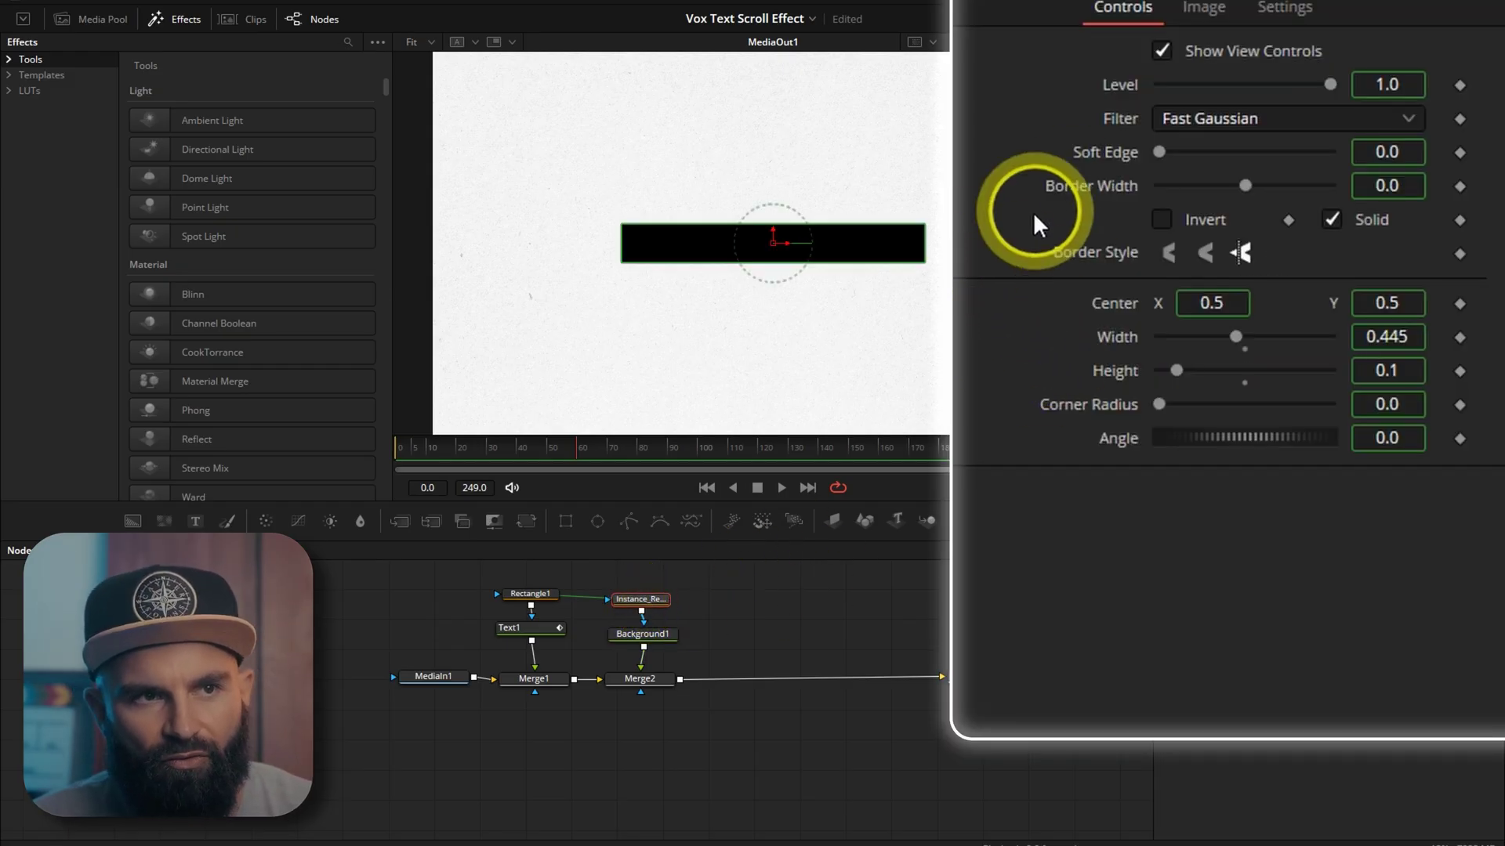
right_click(1334, 217)
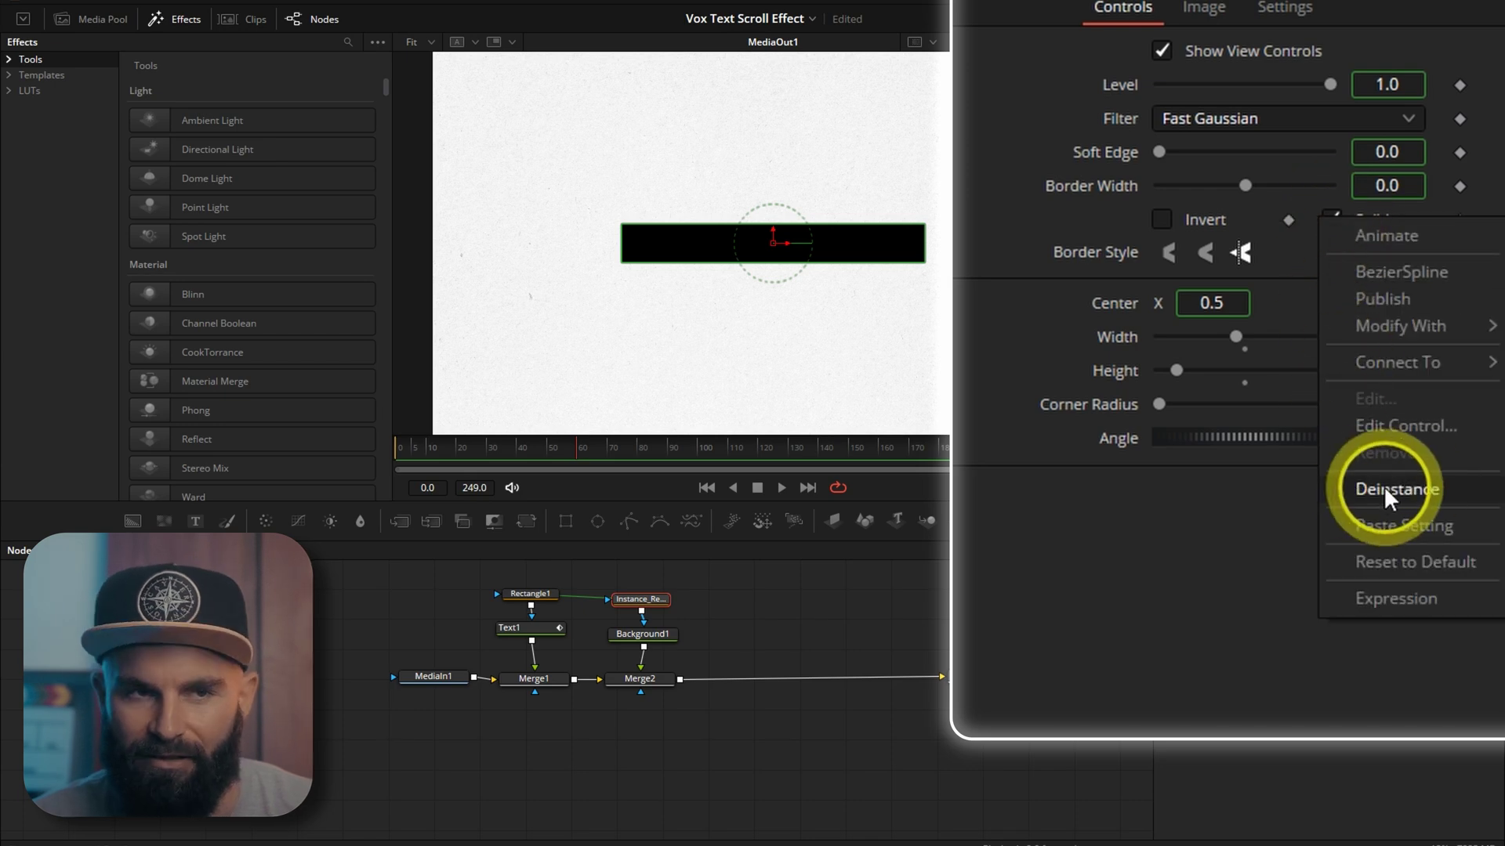
left_click(1364, 490)
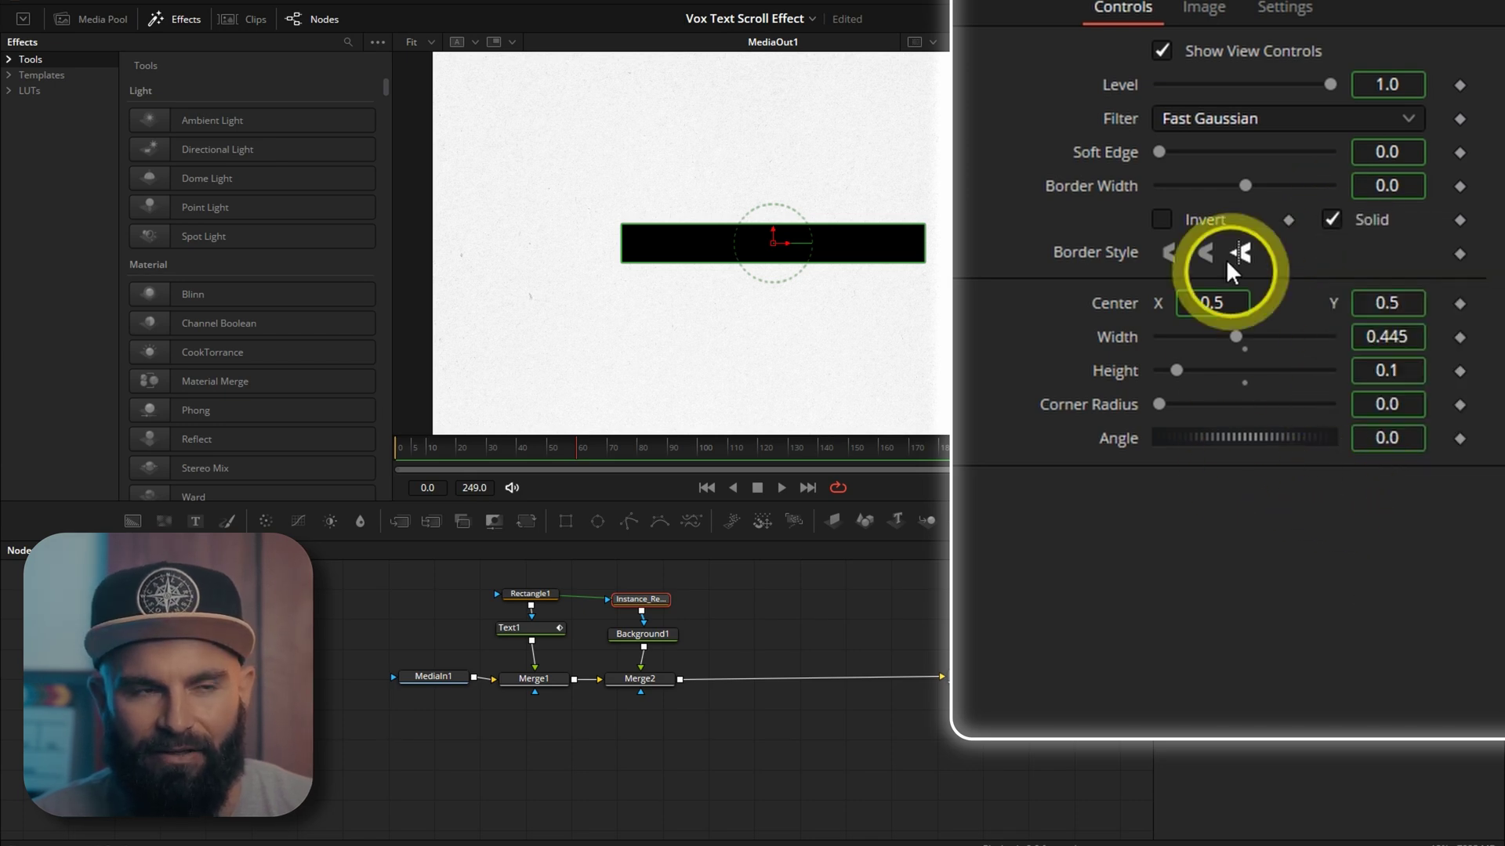
right_click(1105, 181)
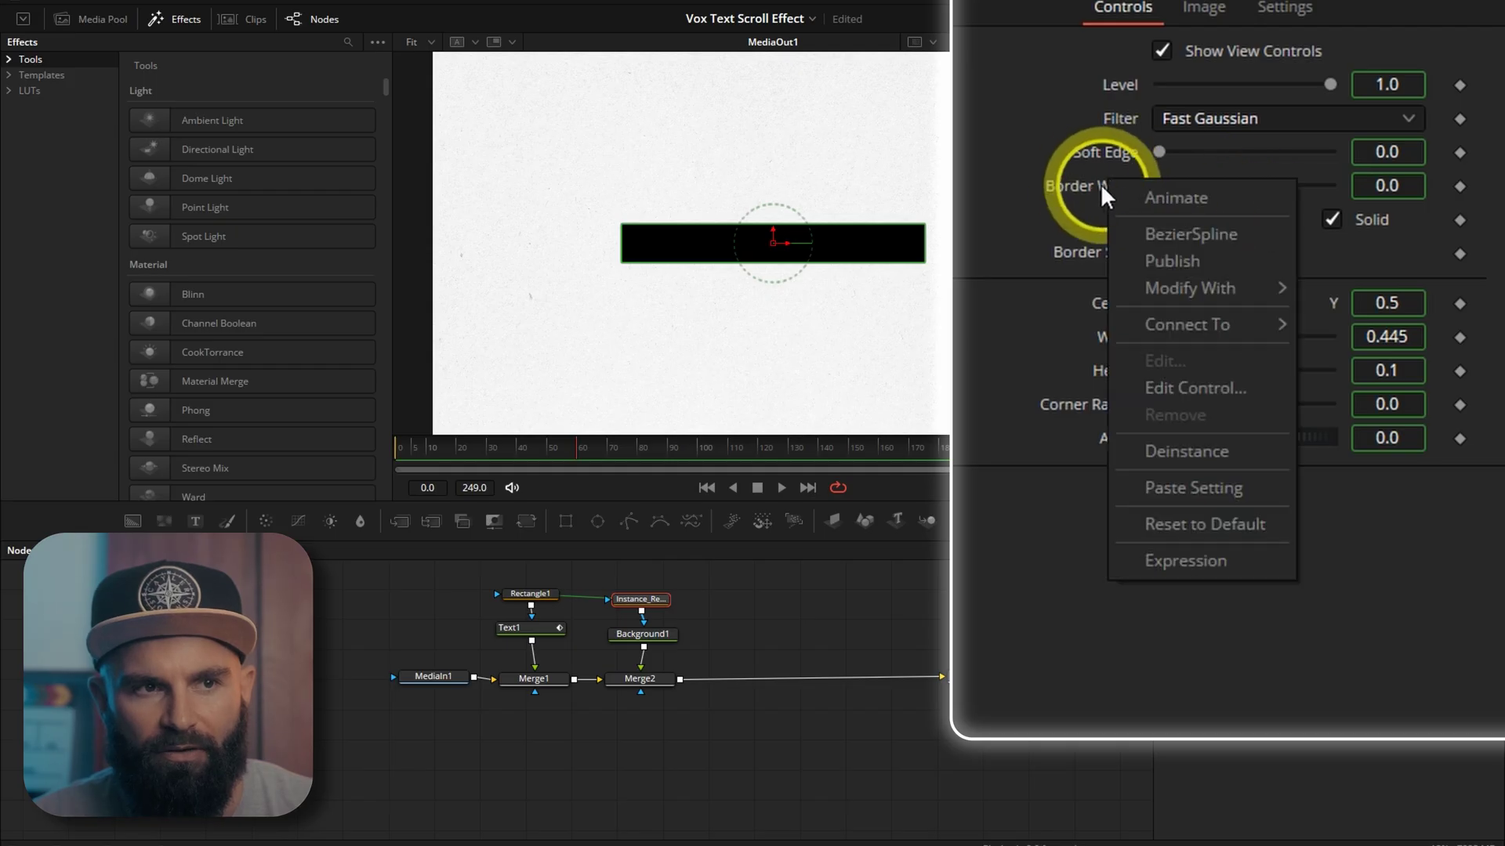
left_click(1194, 455)
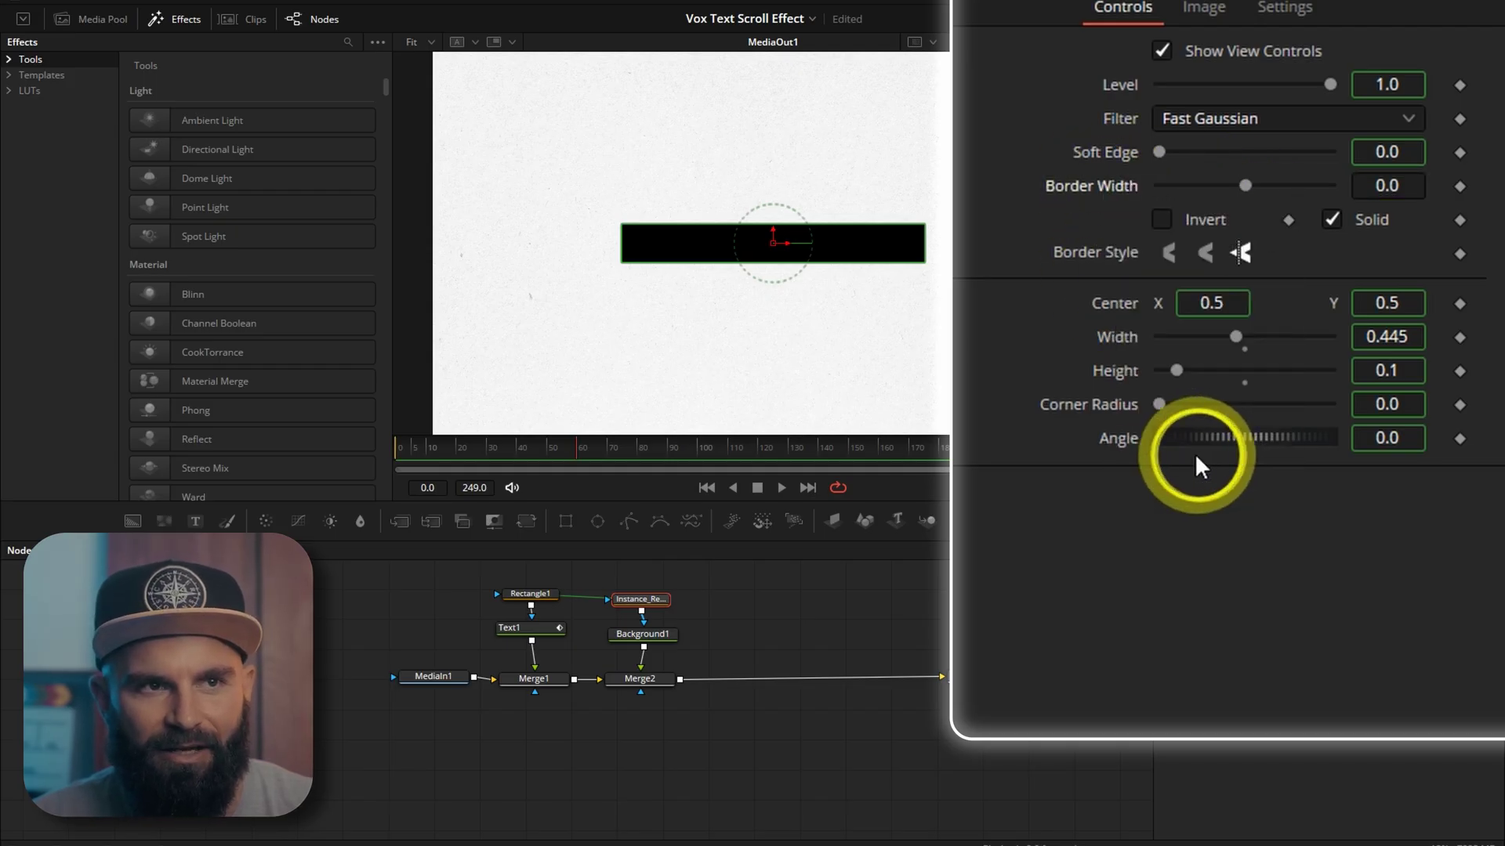
- Turn Solid off, set Border Width to 0.0033, and hide the on-screen shape controls
left_click(1332, 221)
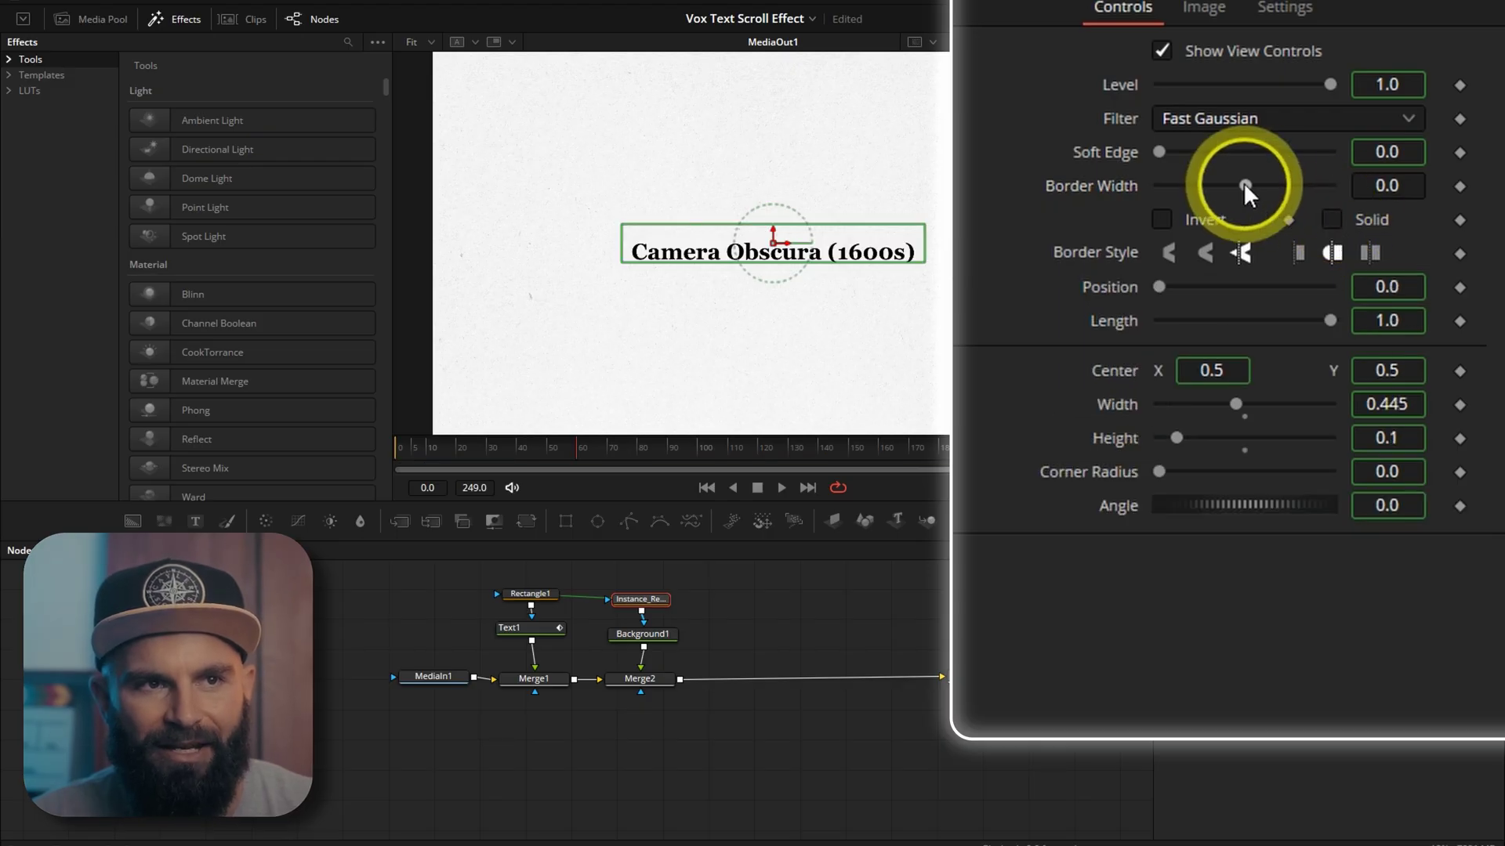
left_click_drag(1376, 185, 1411, 182)
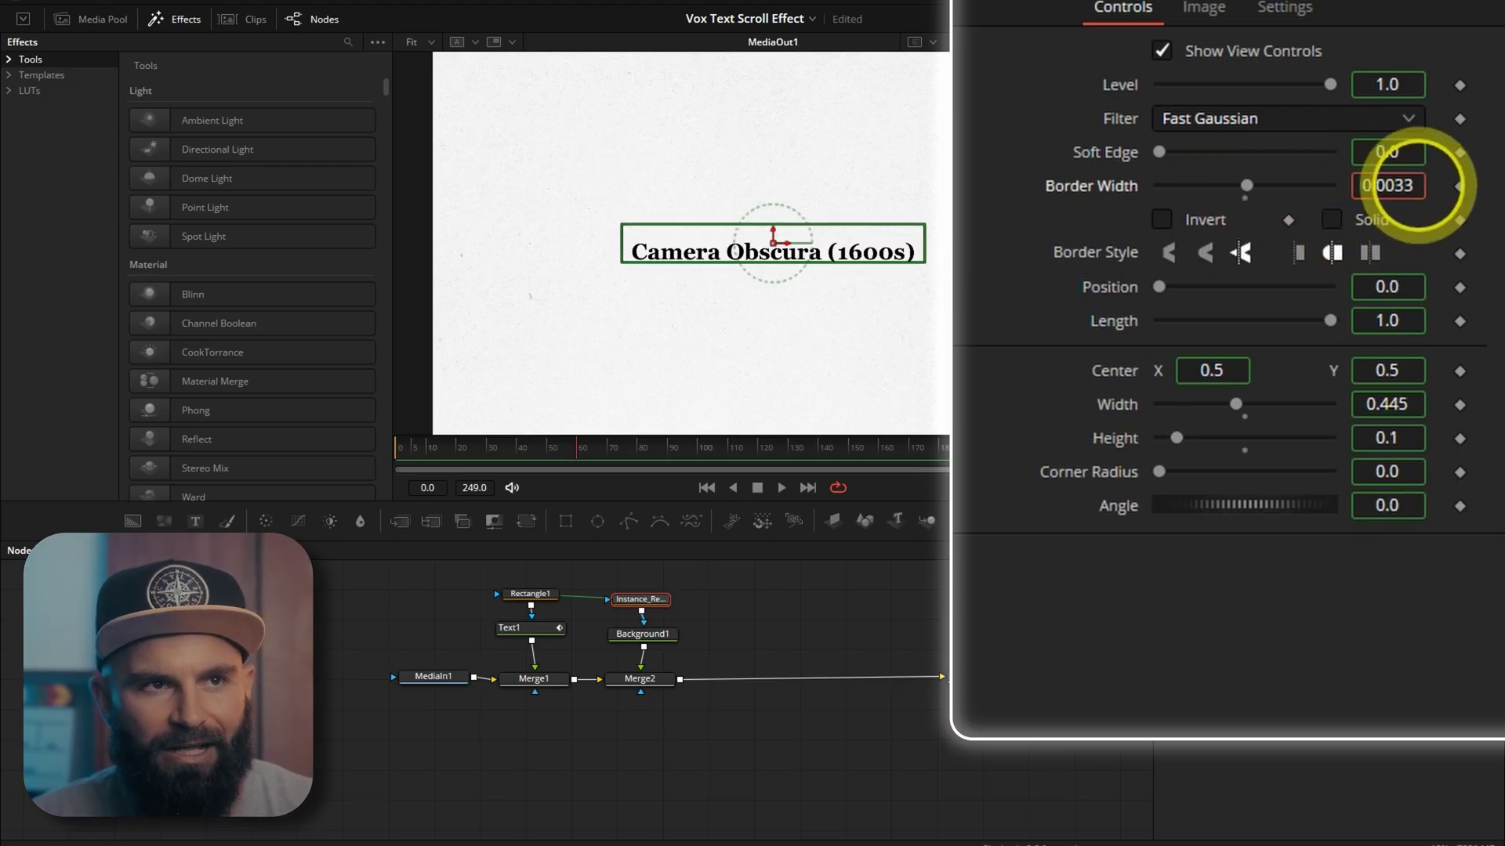
left_click(1163, 52)
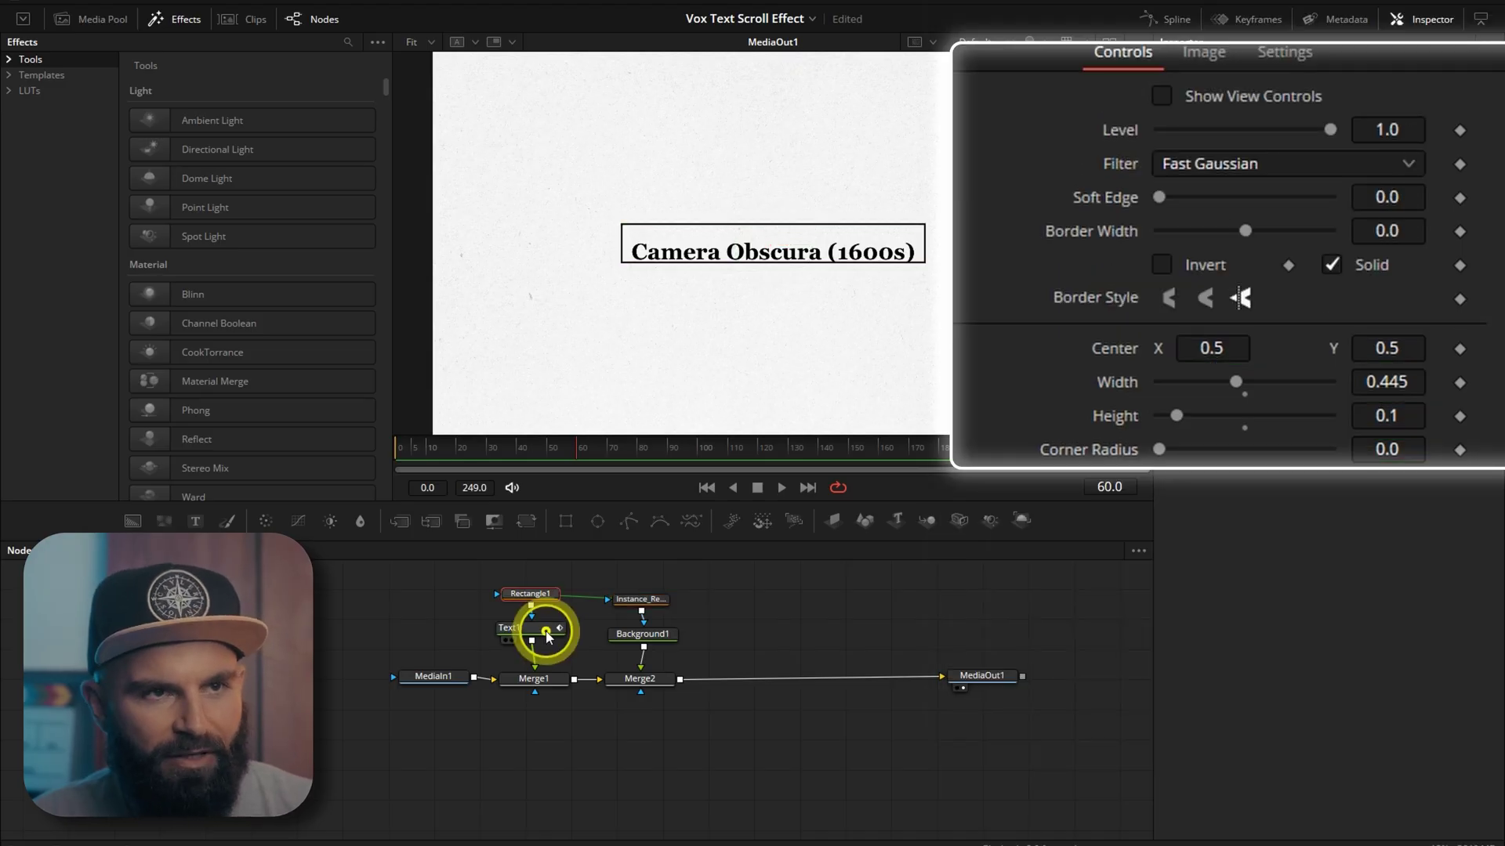
- Raise Text1's Center Y from 0.25 to 0.269 to centre Camera Obscura in the box
left_click(546, 634)
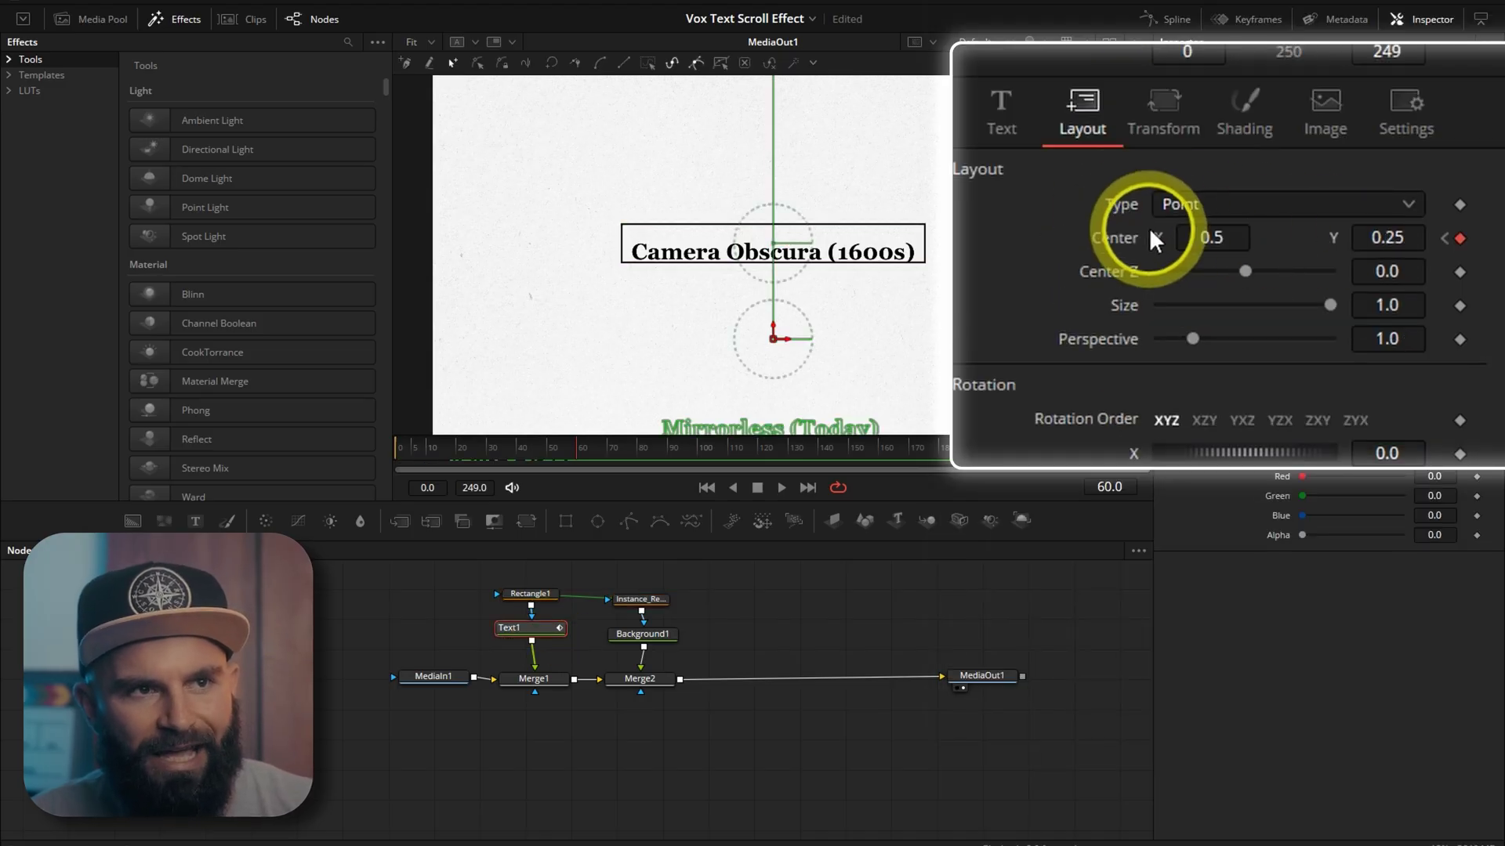
left_click_drag(1375, 238, 403, 447)
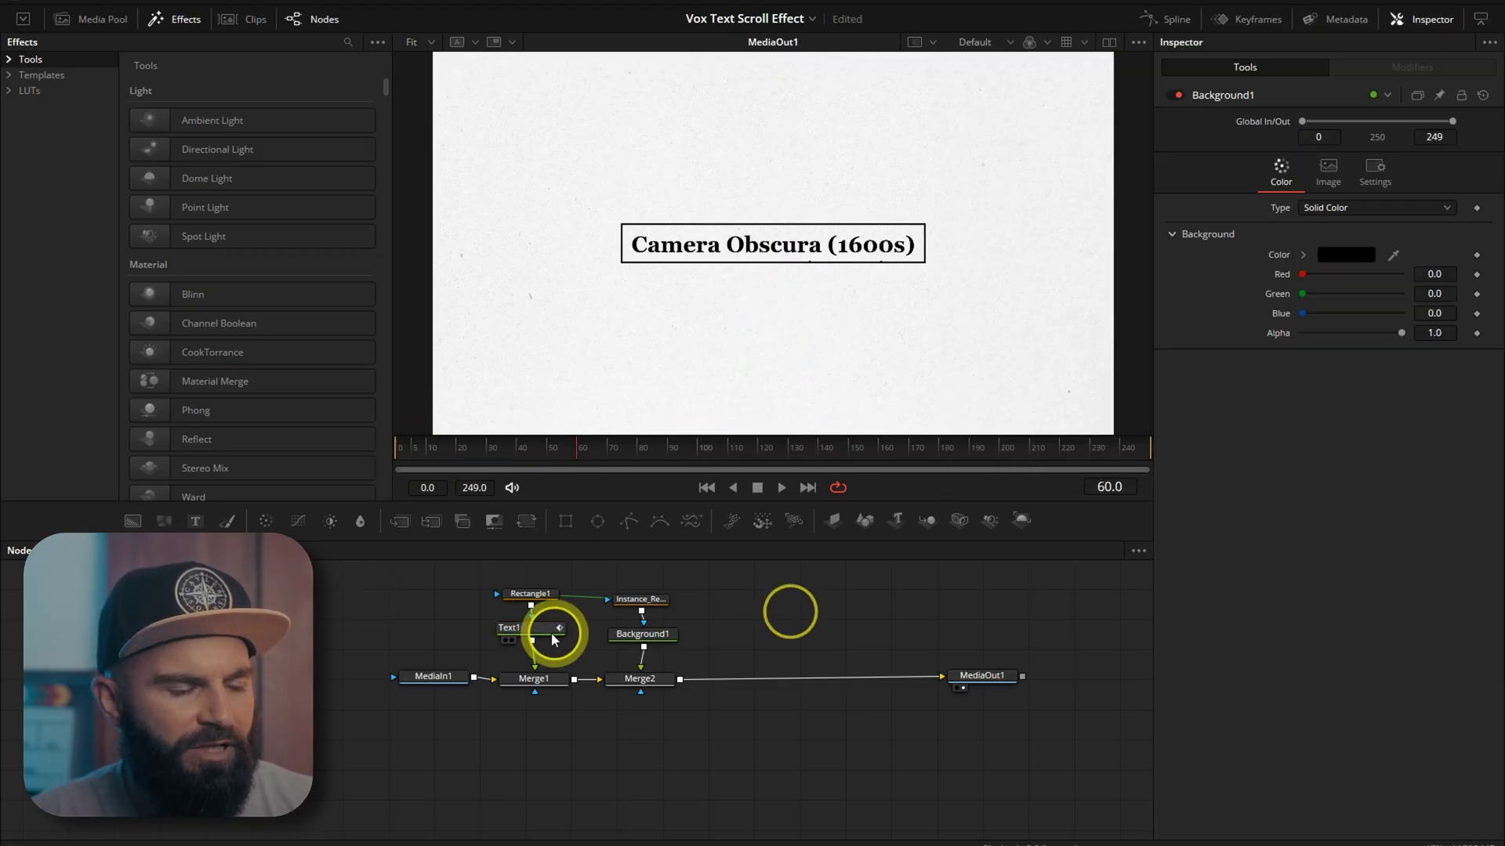
left_click(552, 637)
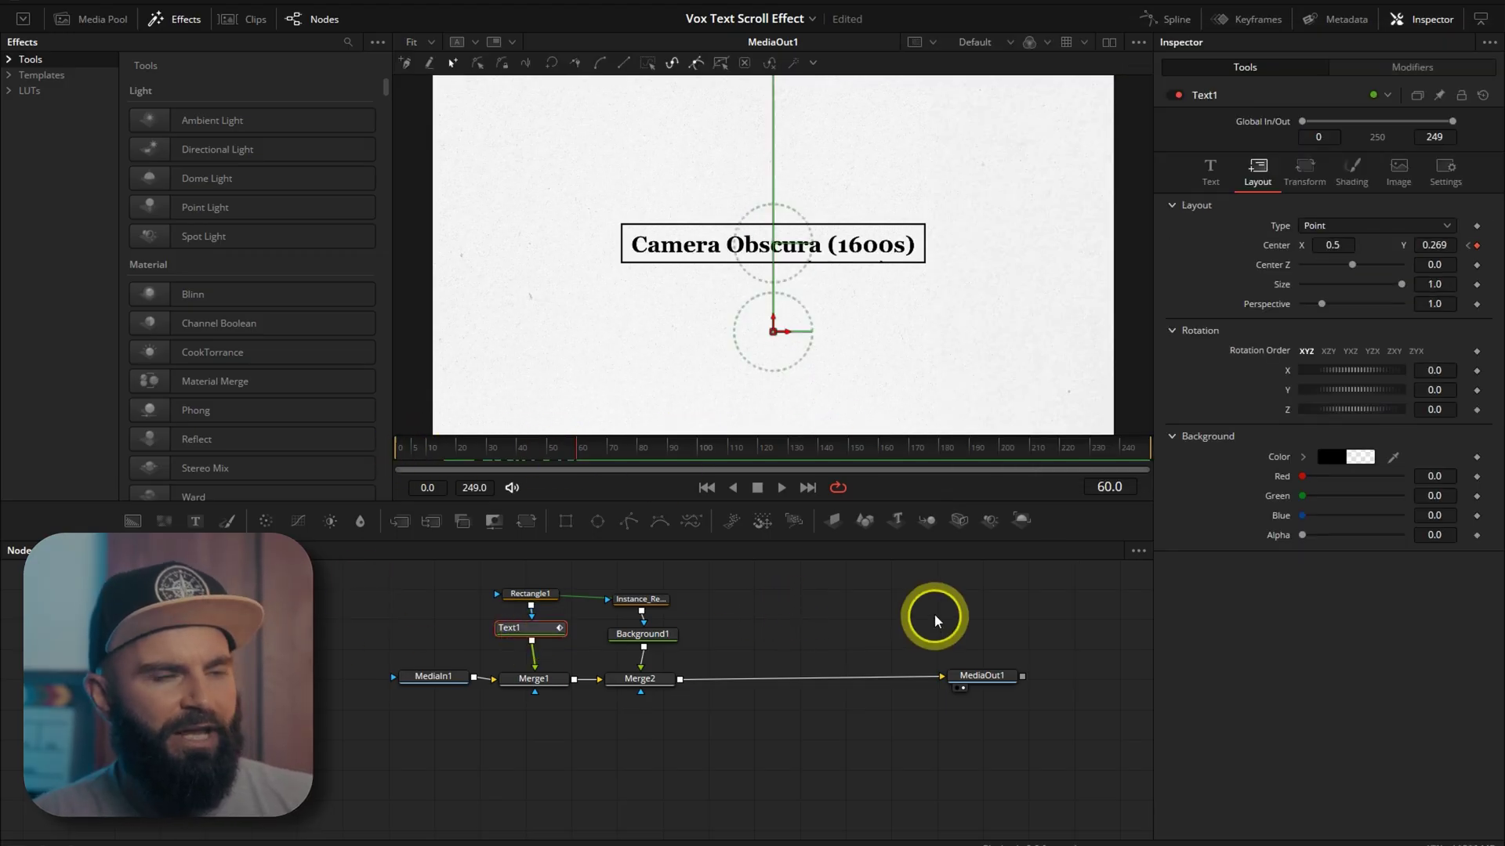
- Paste an instance of Text1 and merge it in through Merge3 at Blend 0.386
right_click(745, 614)
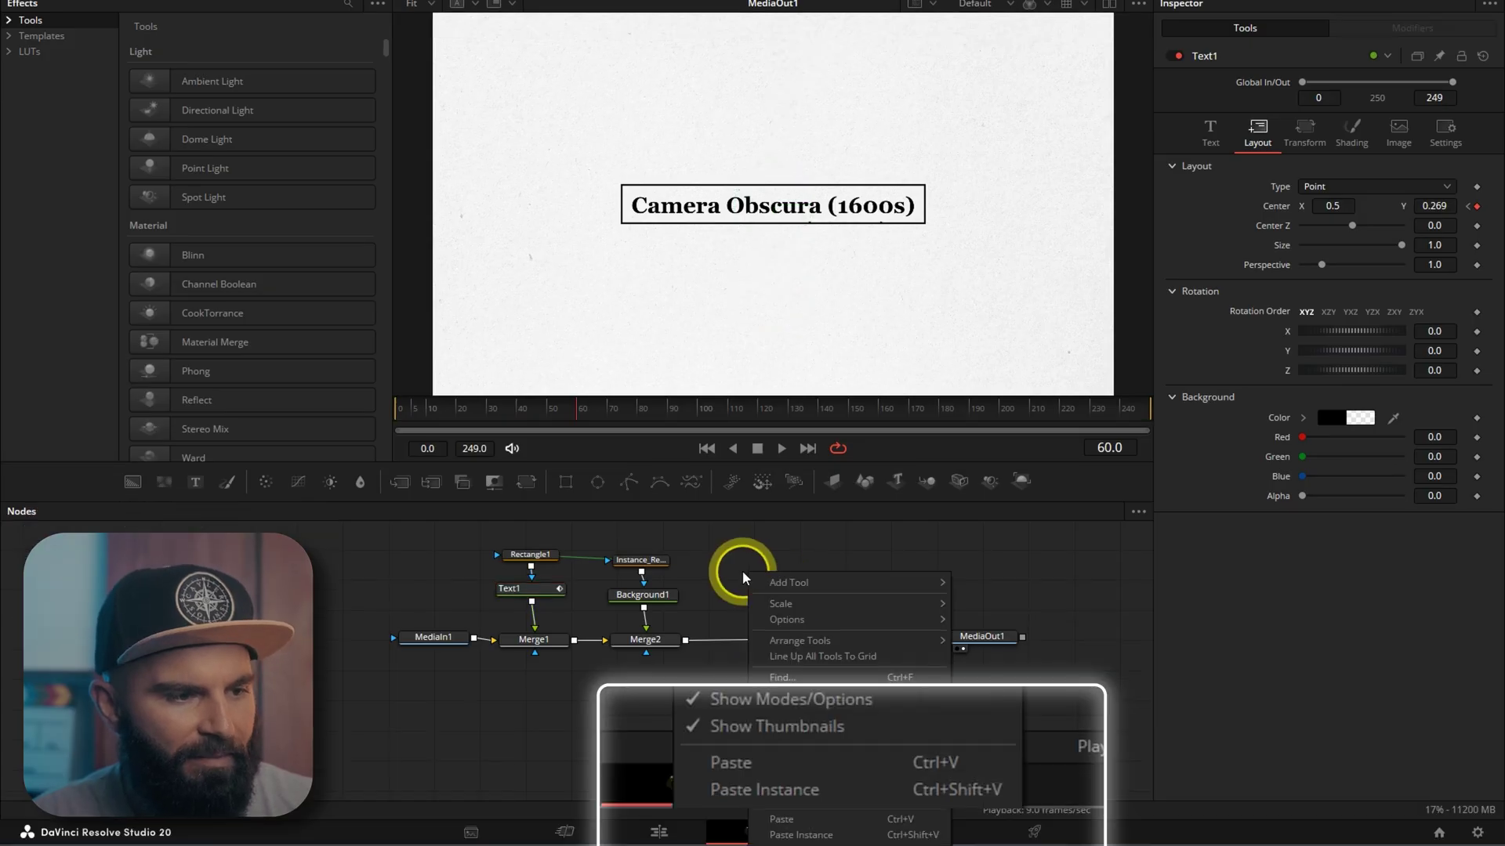
left_click(818, 837)
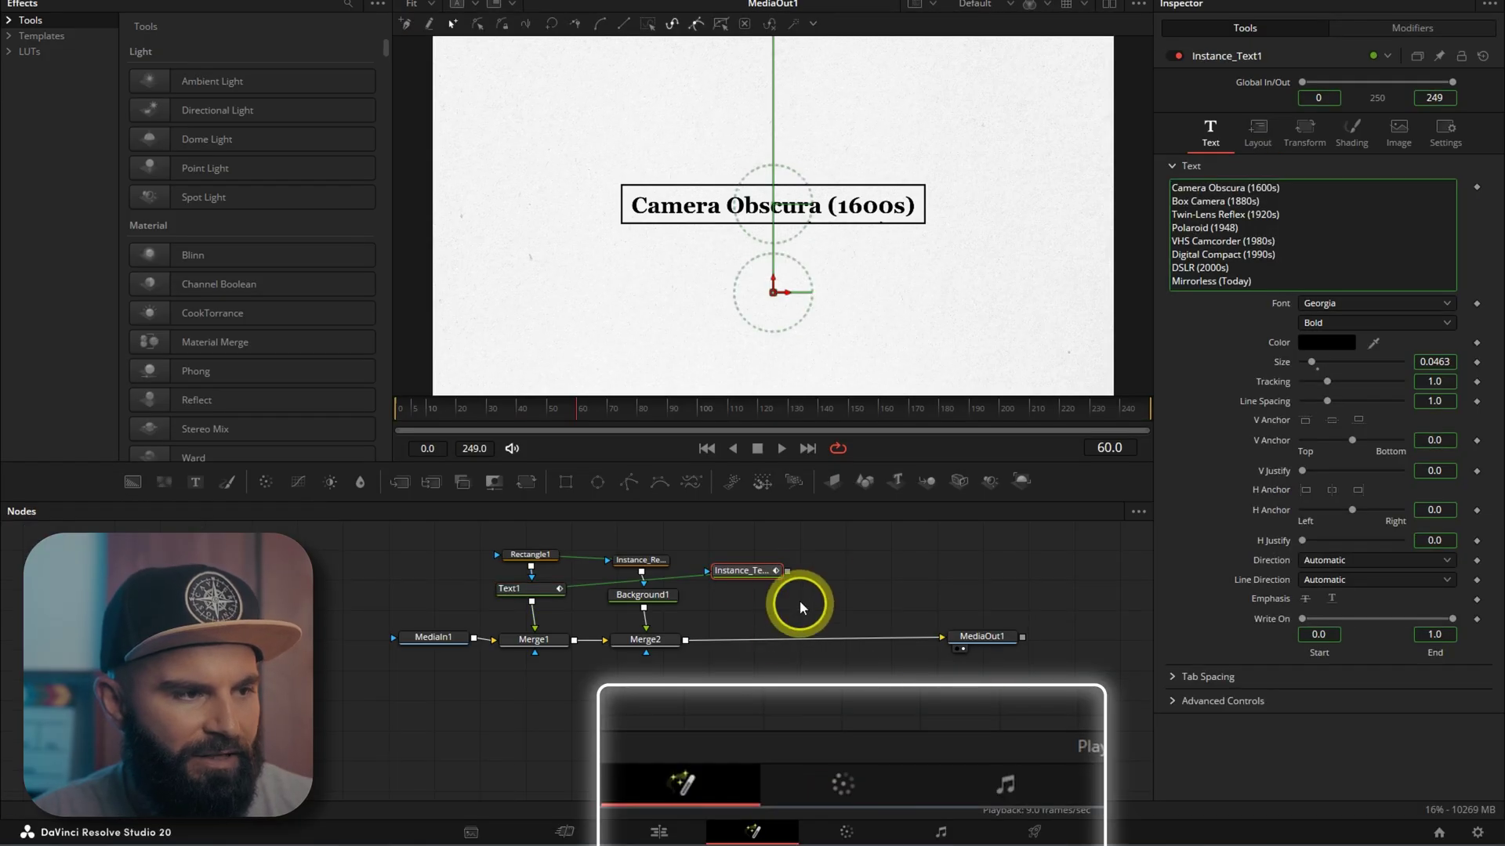
left_click_drag(756, 575, 689, 680)
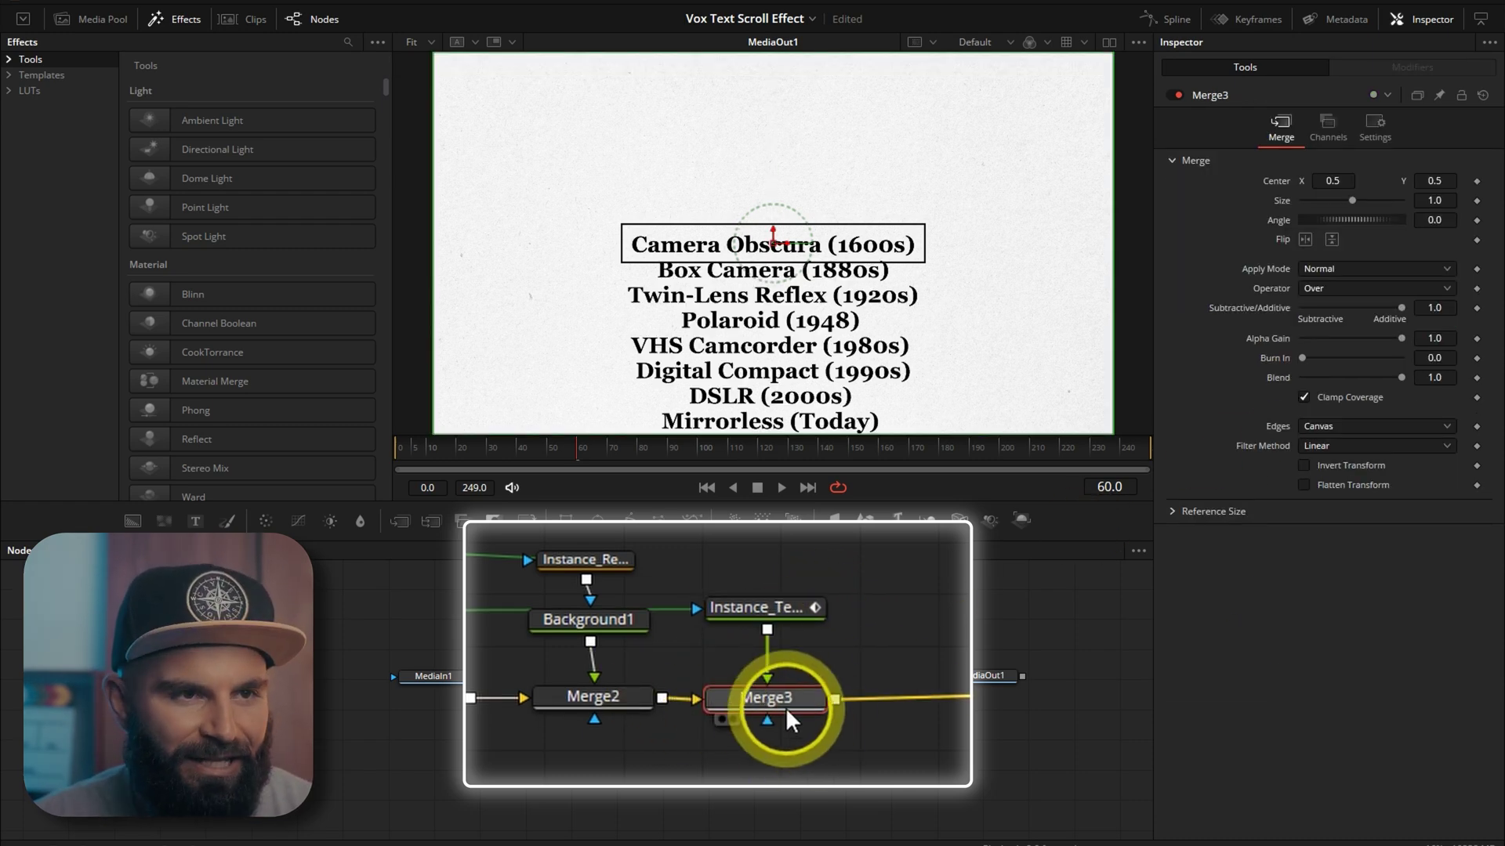
left_click_drag(1401, 377, 1340, 377)
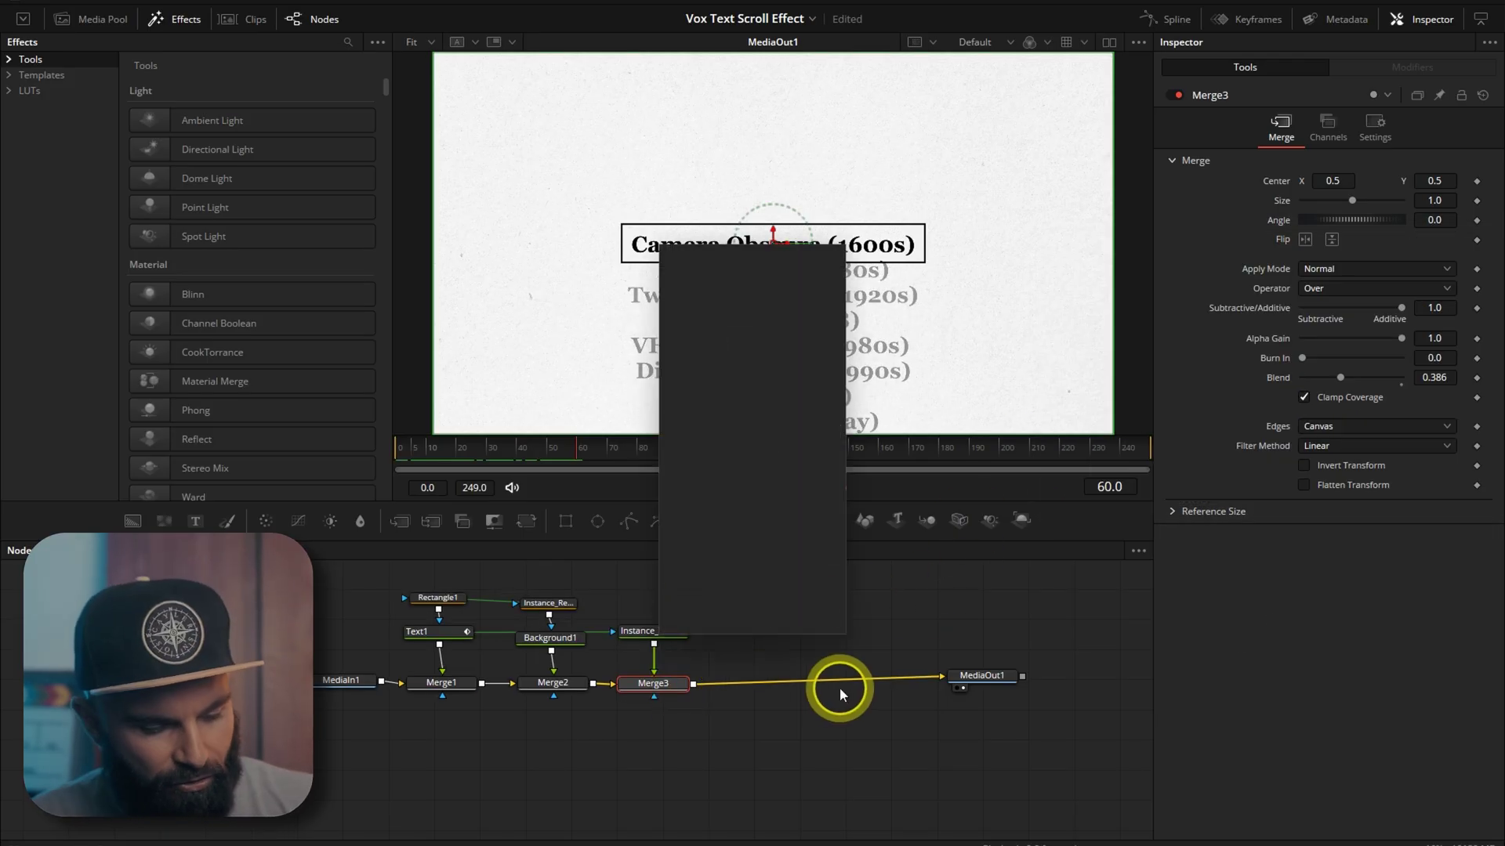
- Add Merge4 after Merge3, fed by a new Background2 with a Polygon mask
key("Return")
left_click_drag(132, 522, 772, 680)
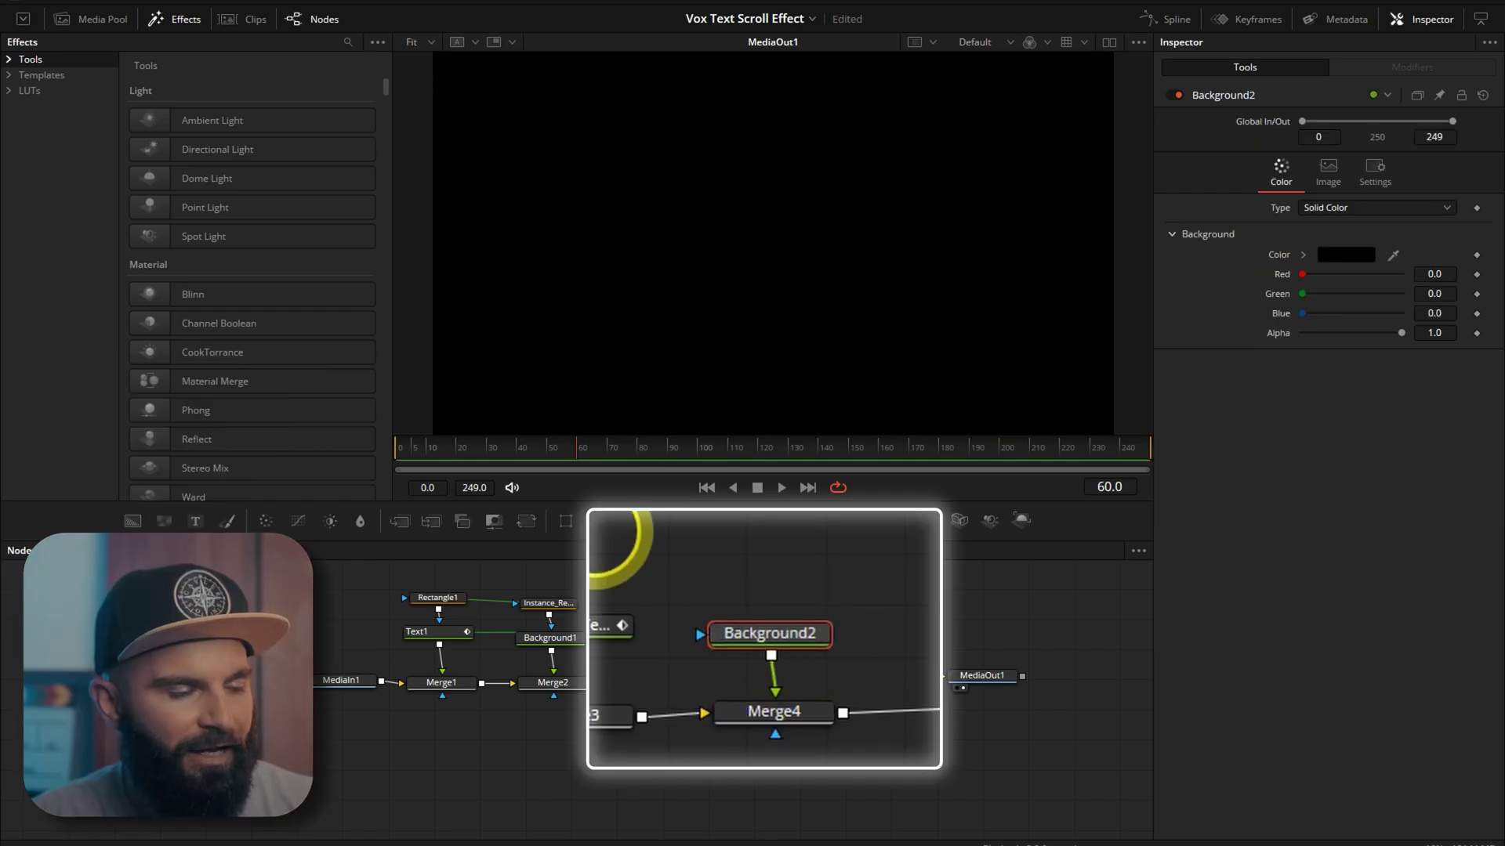
left_click_drag(628, 521, 758, 593)
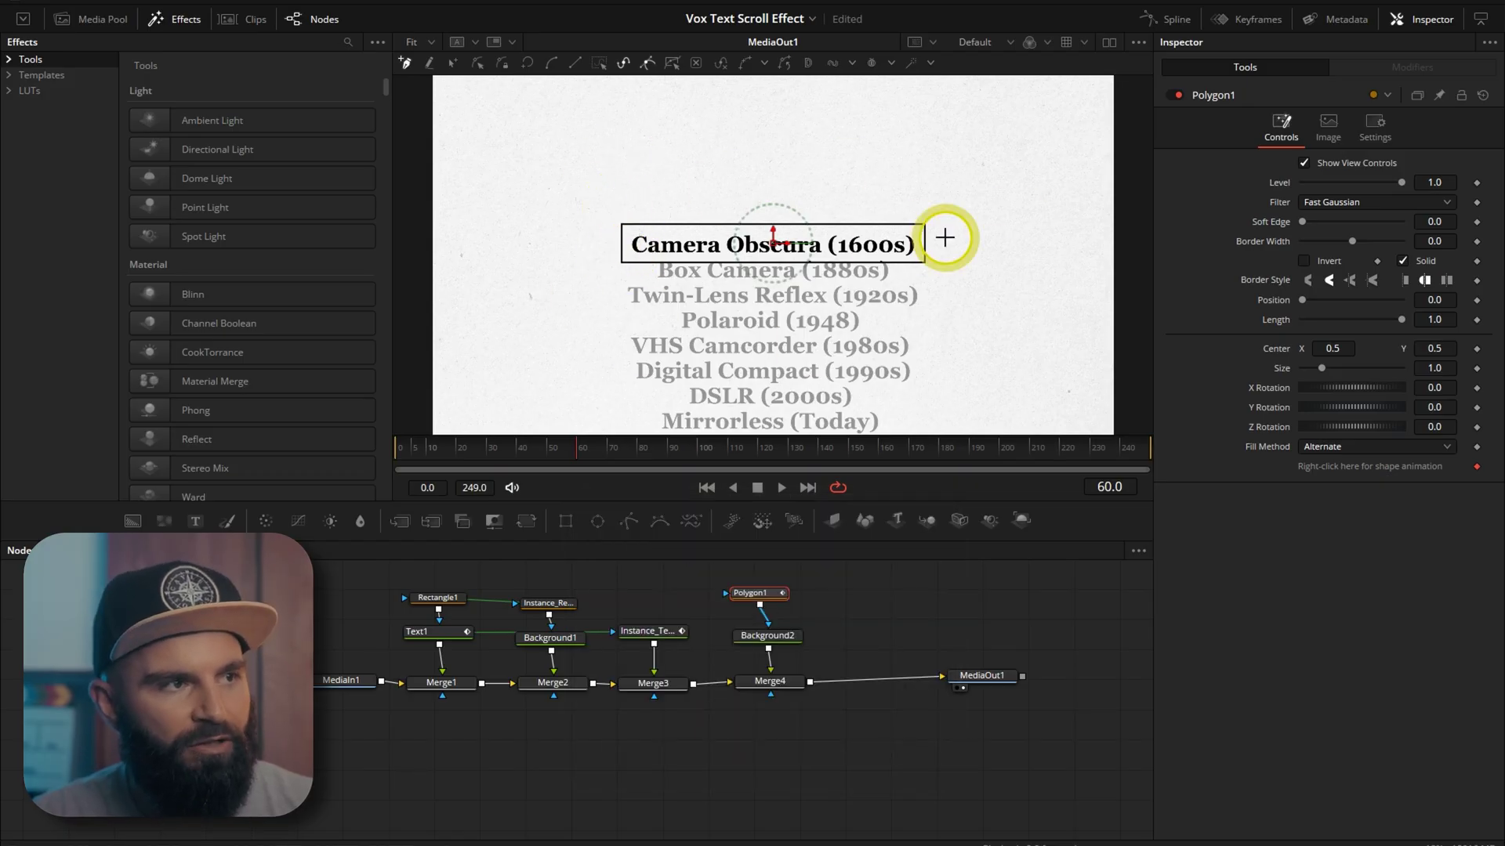
- Draw a two-point stroke across Camera Obscura, 0.0515 wide with square ends
left_click(621, 260)
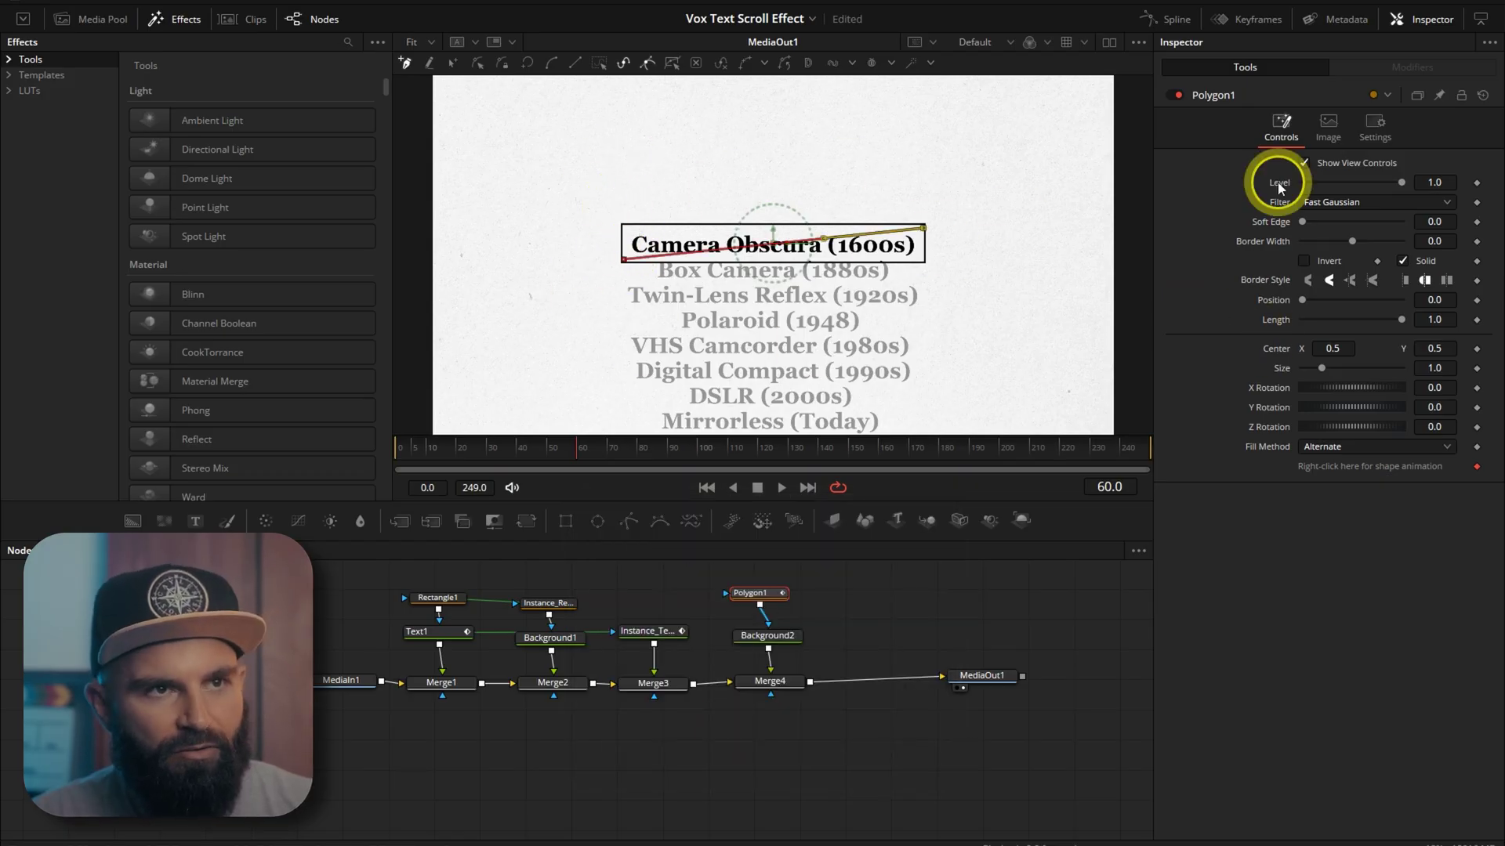
left_click(1304, 163)
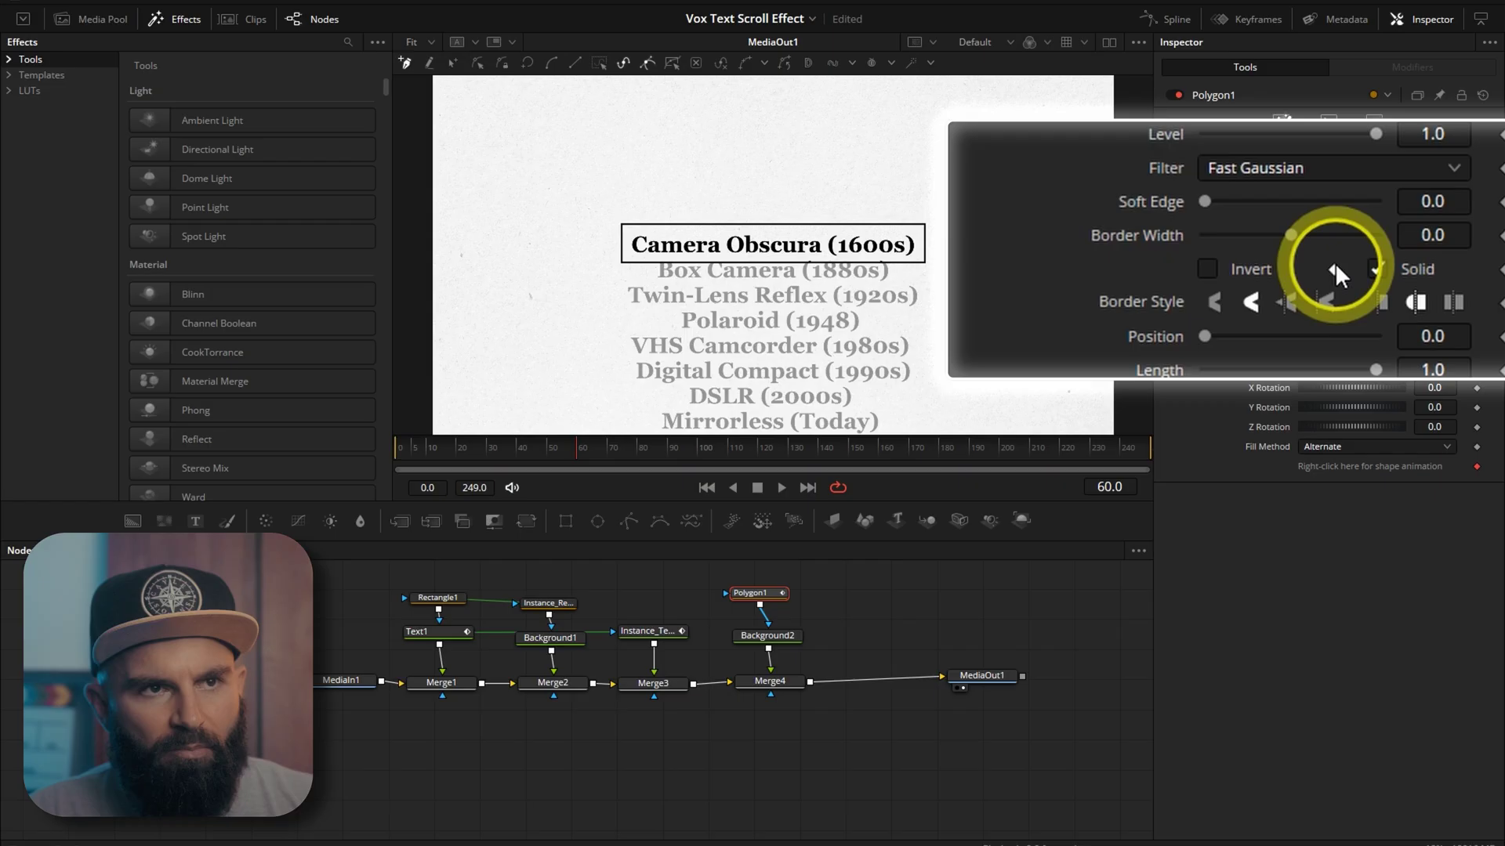
left_click_drag(1432, 235, 1097, 245)
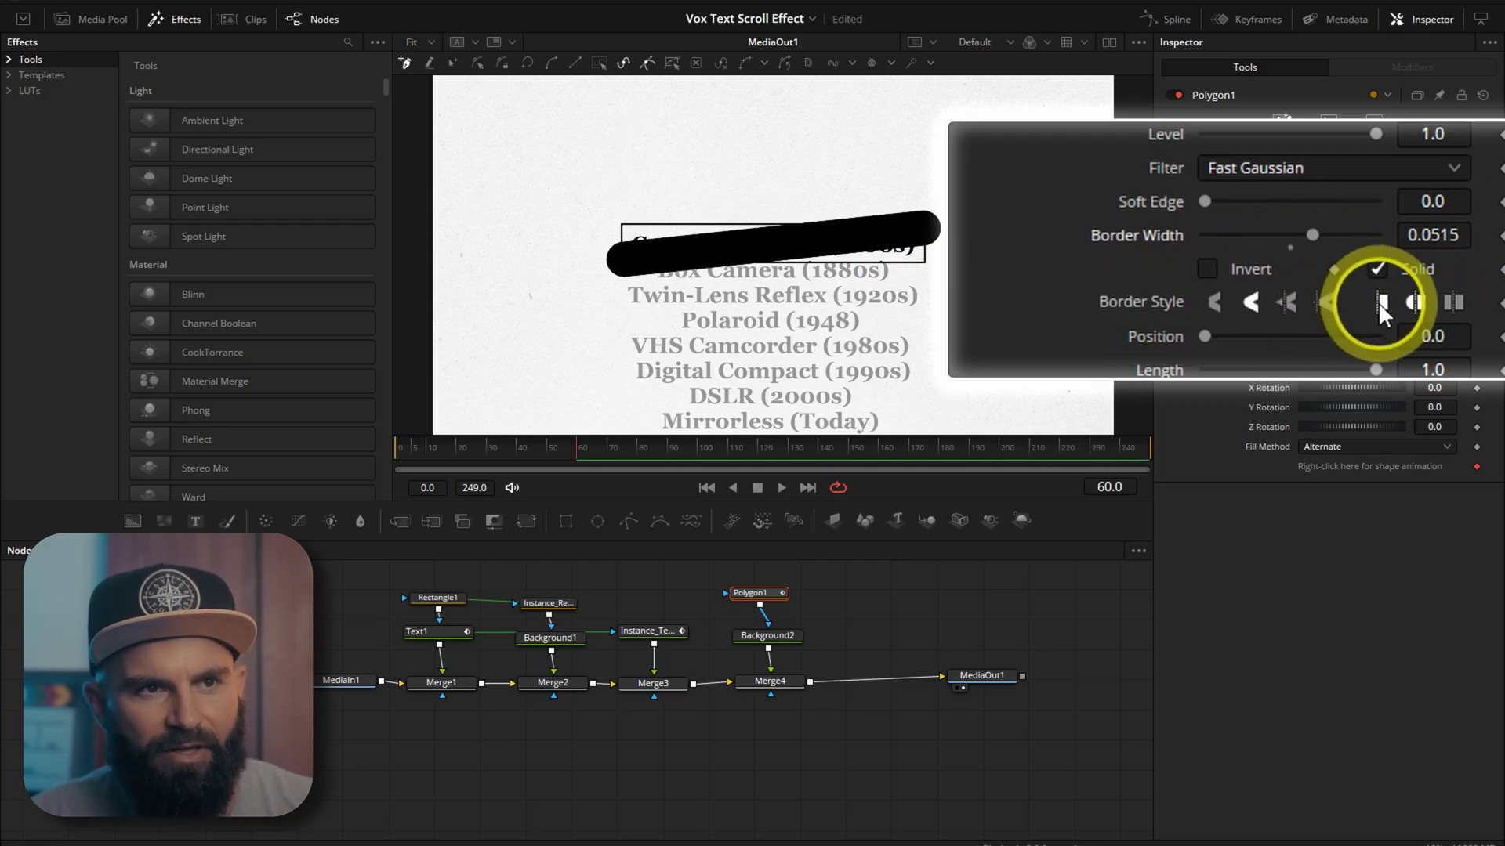
left_click(1378, 302)
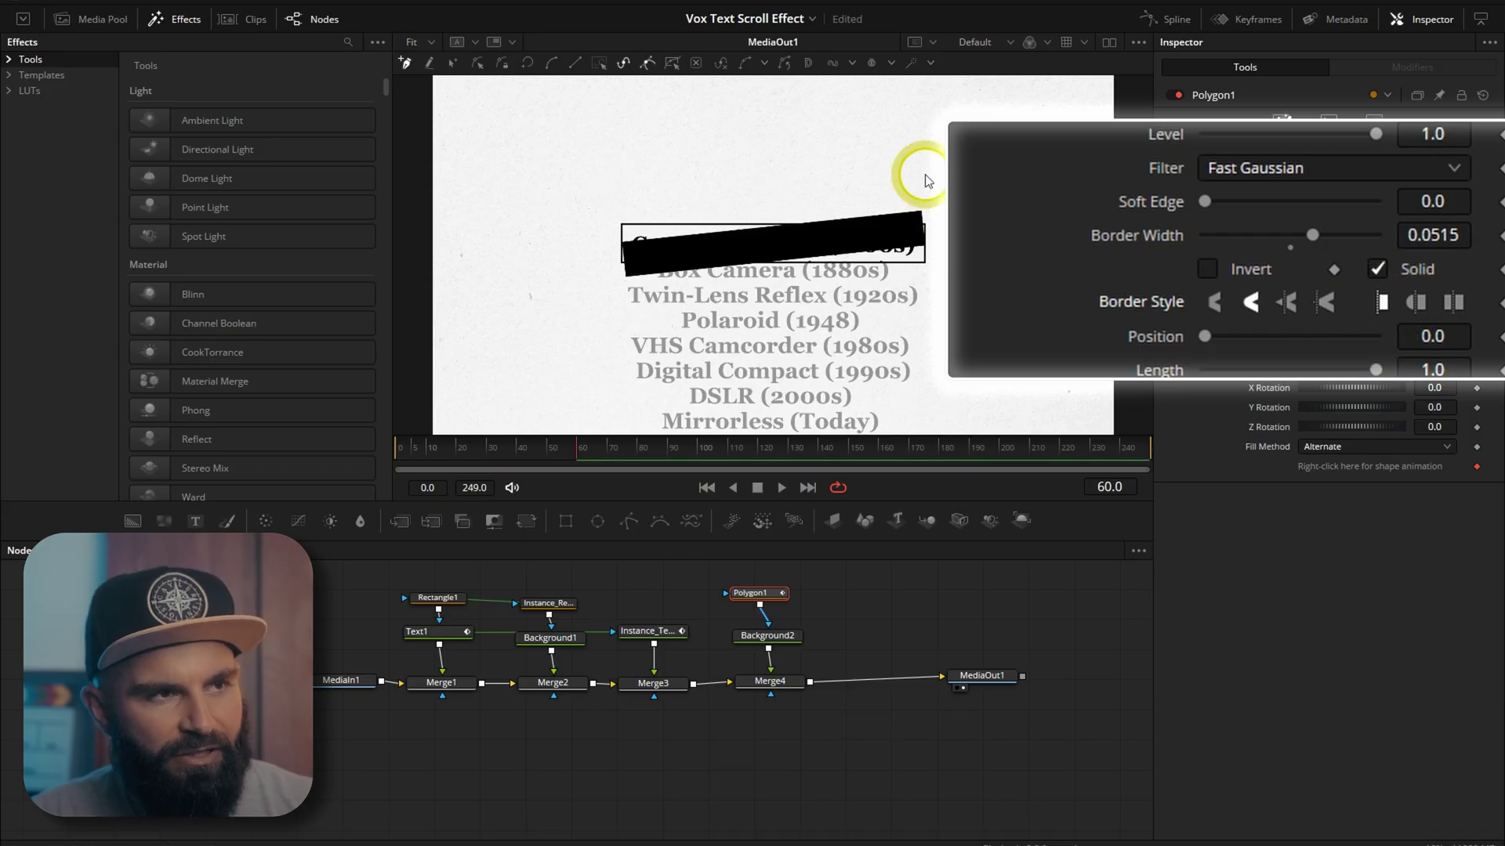
- Make Background2 bright yellow and set Merge4's Apply Mode to Multiply
scroll(765, 740, "up", 3)
left_click(764, 738)
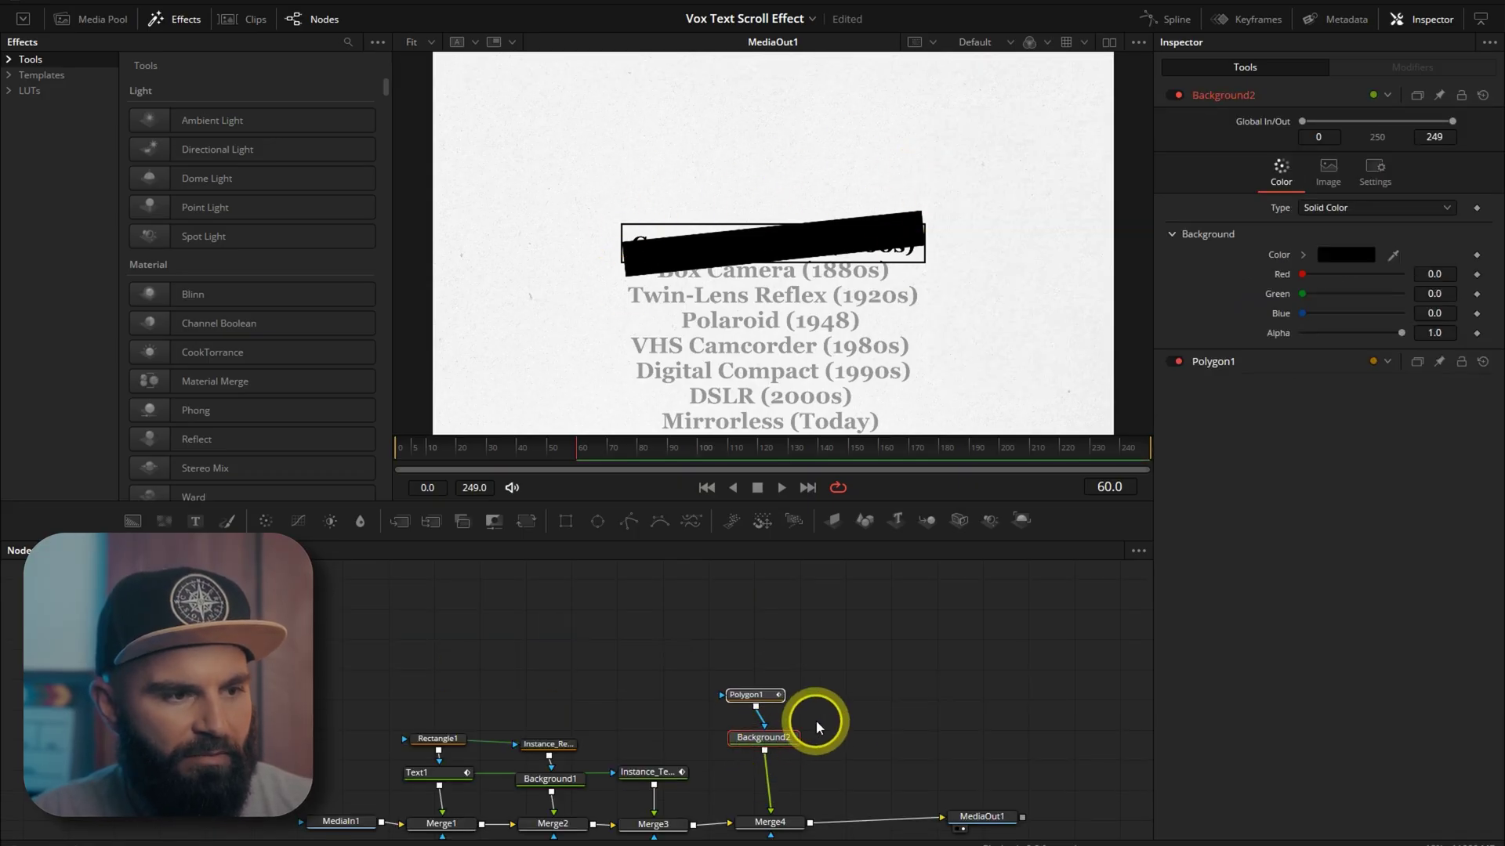
left_click(1345, 255)
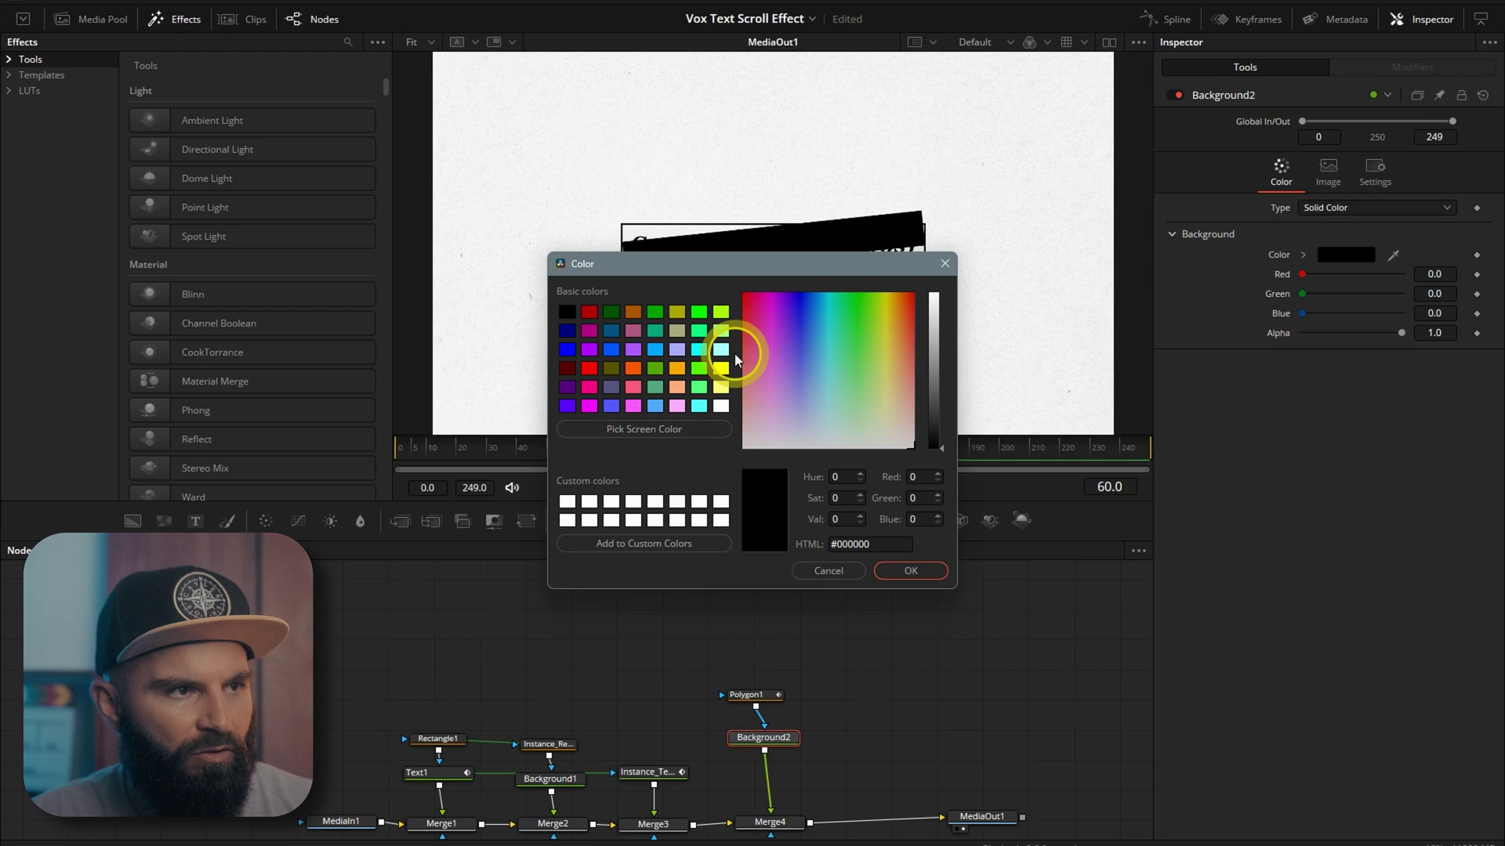
left_click_drag(878, 295, 885, 307)
left_click(906, 711)
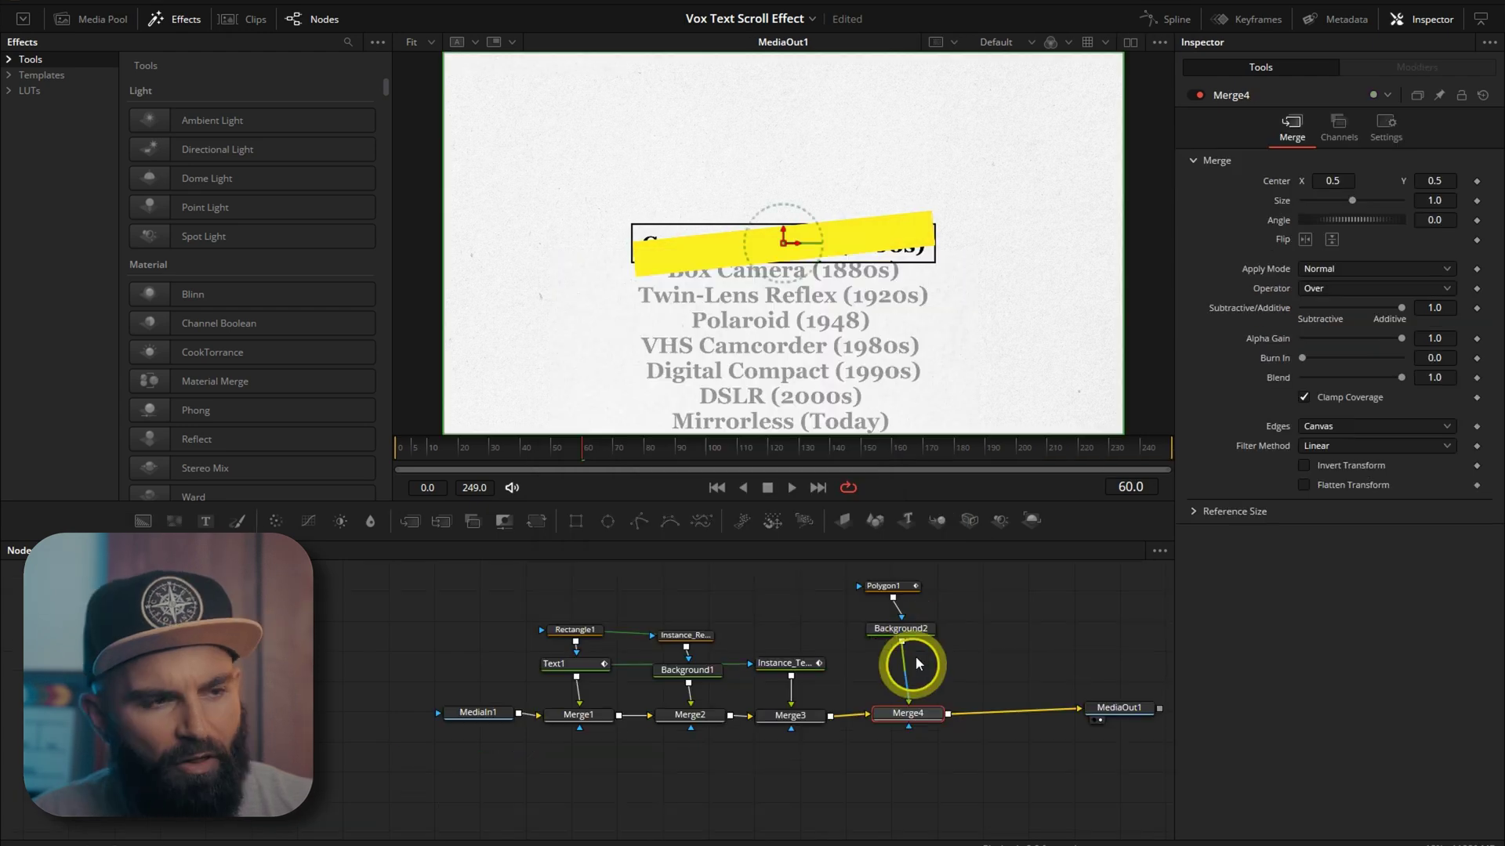
left_click(1342, 269)
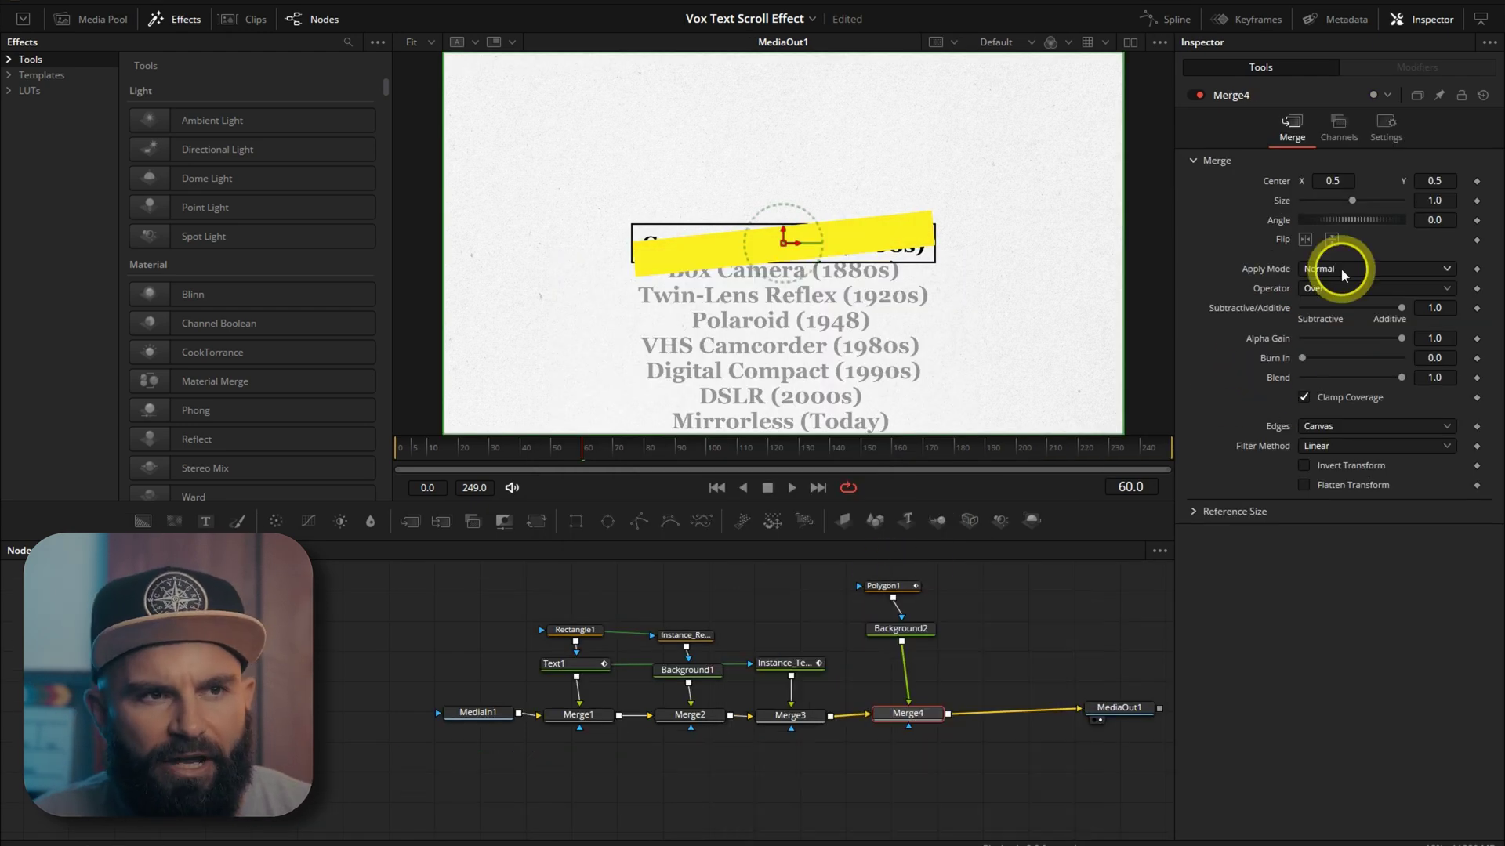
scroll(1368, 294, "down", 2)
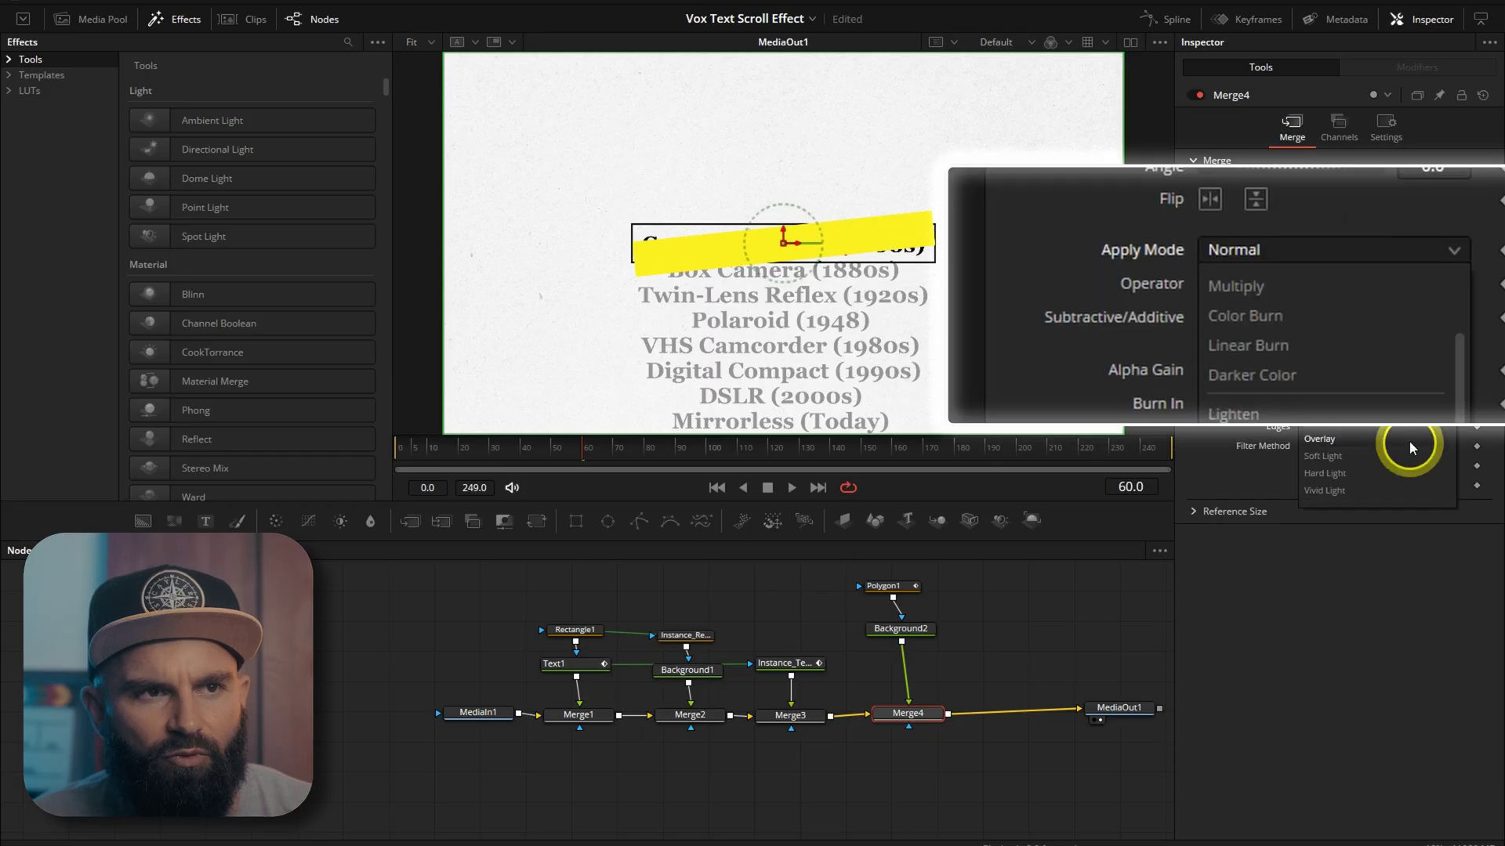
left_click(1287, 292)
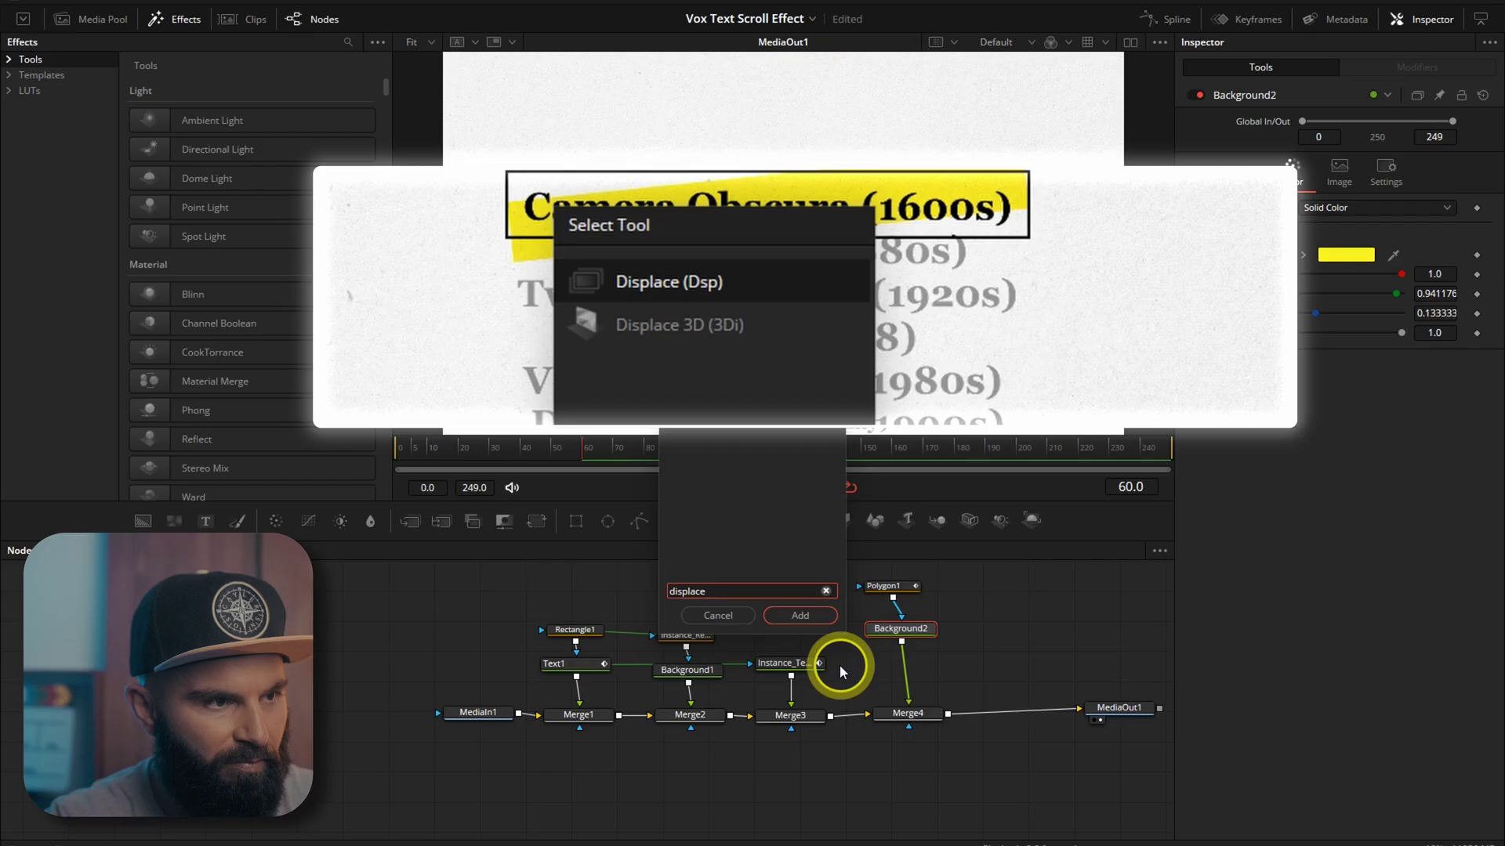
- Add Displace and FastNoise nodes, and raise Displace1's Refraction Strength and shift its Offset
left_click(801, 616)
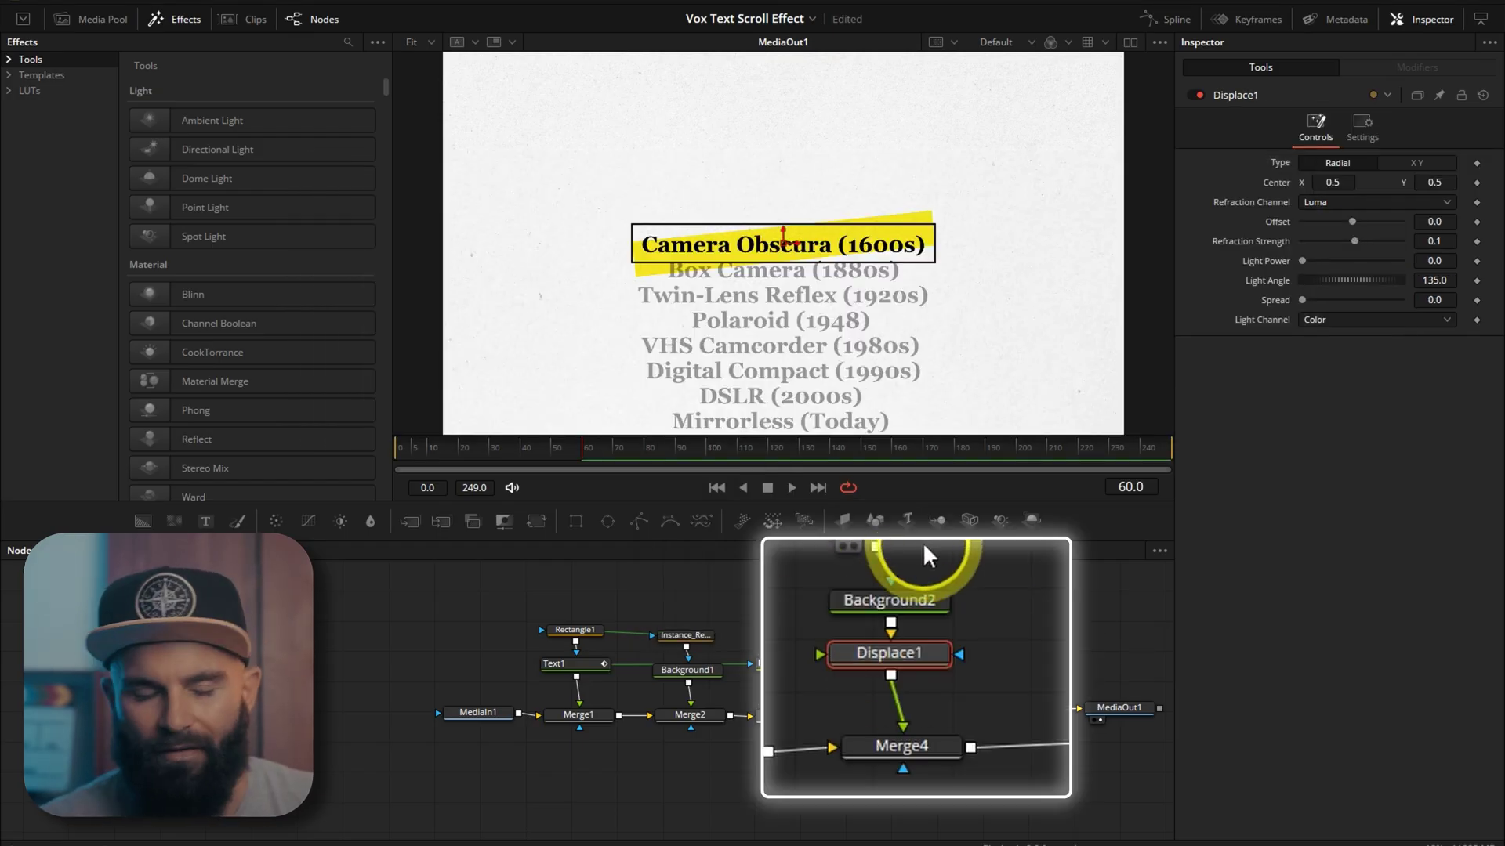
key("shift+space")
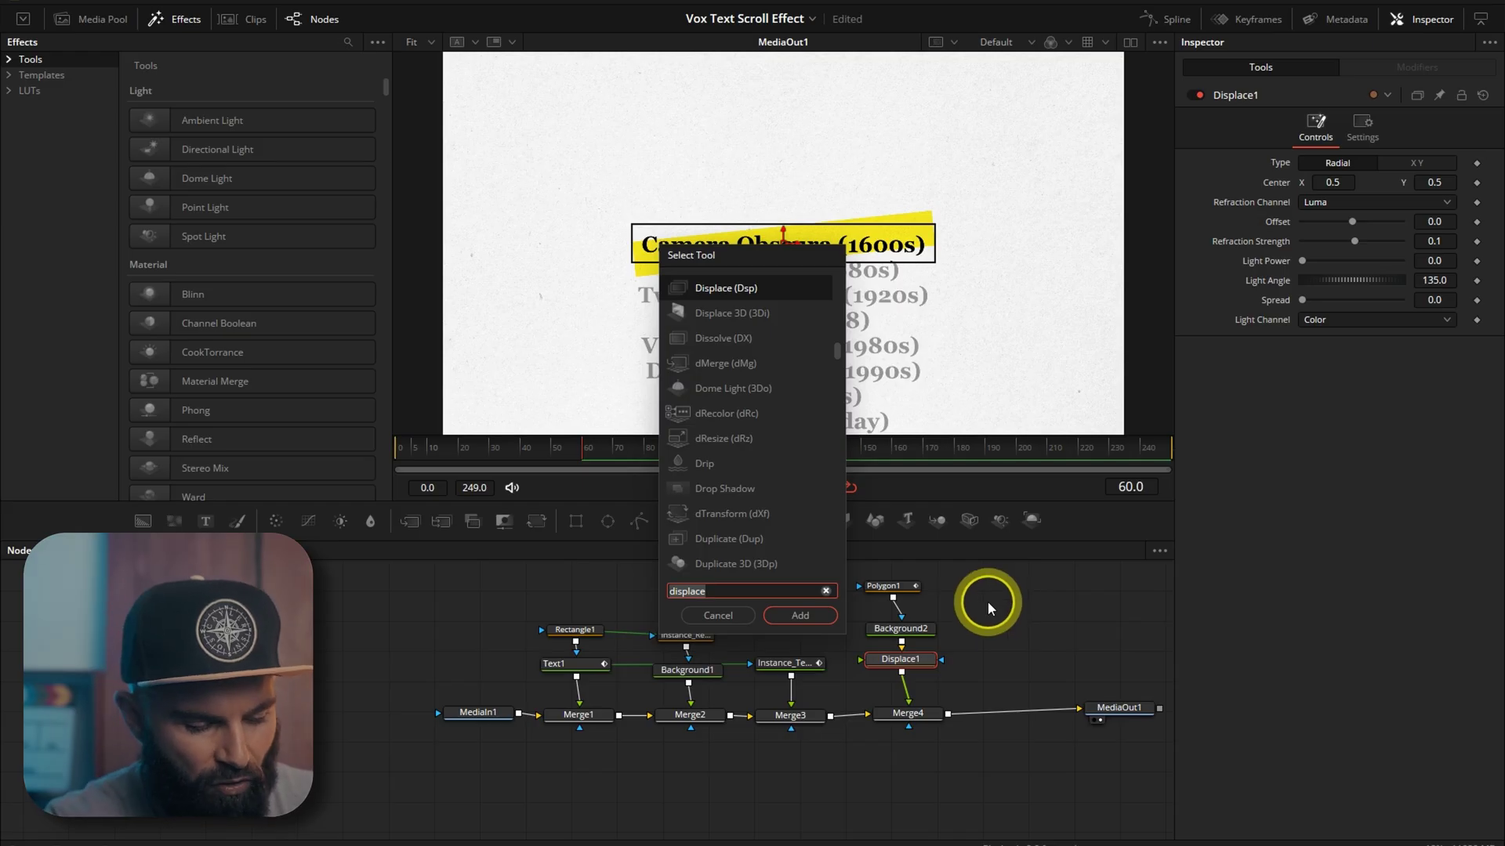
type("fas")
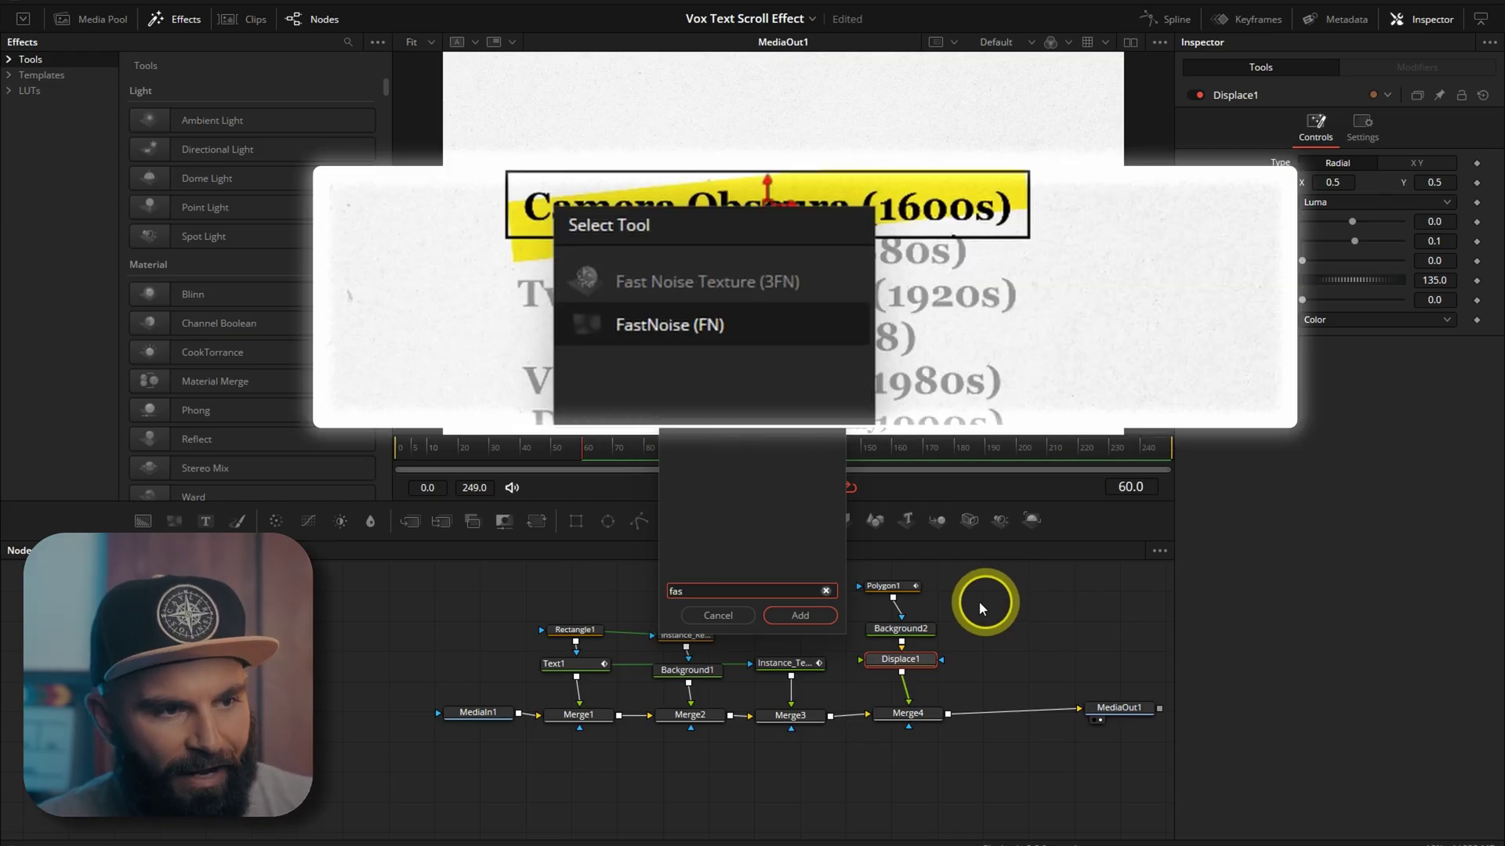
left_click(820, 623)
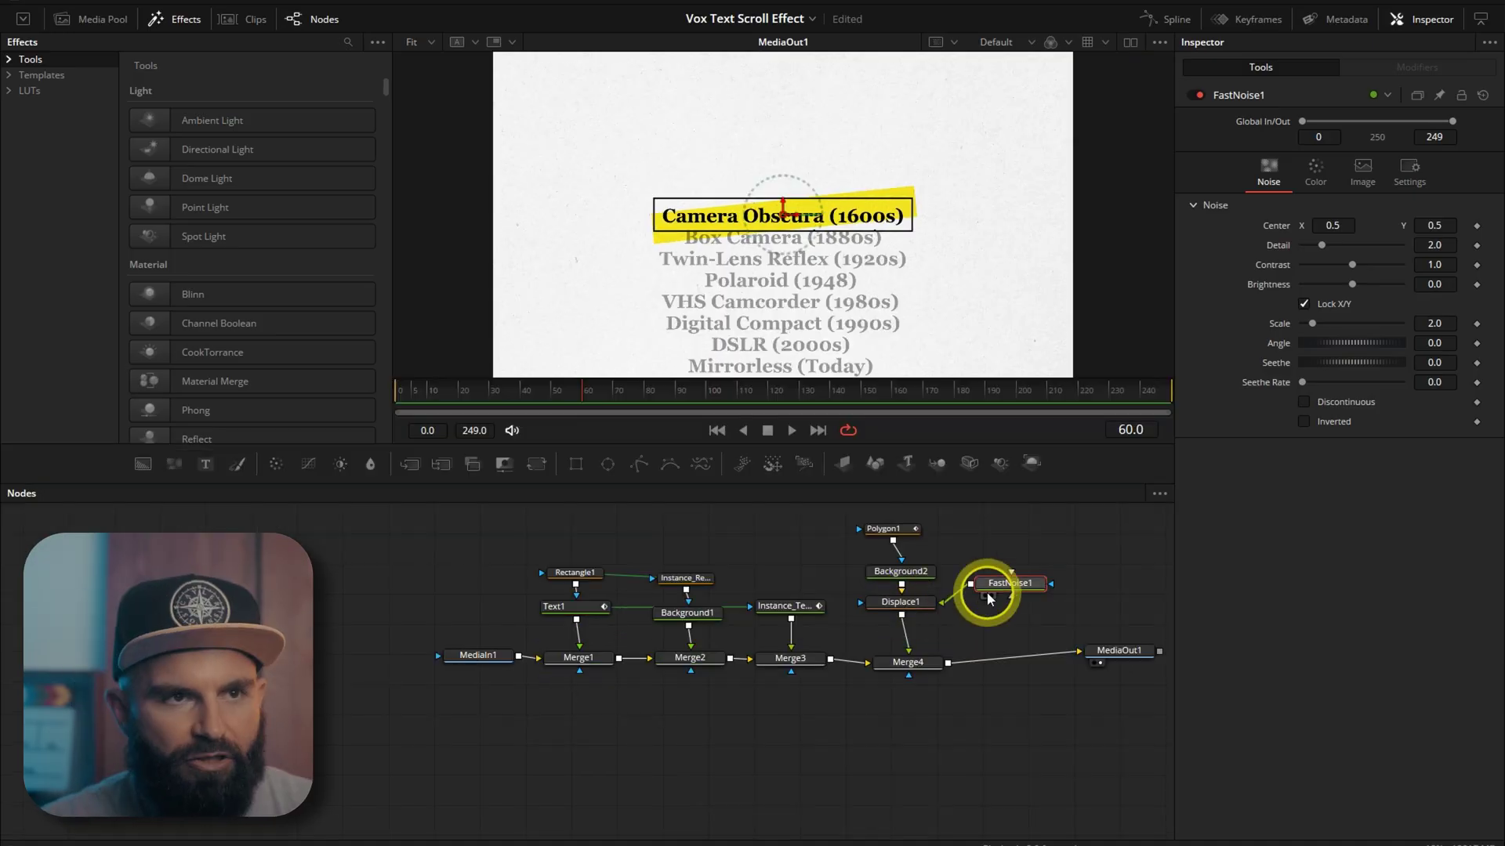
left_click(903, 602)
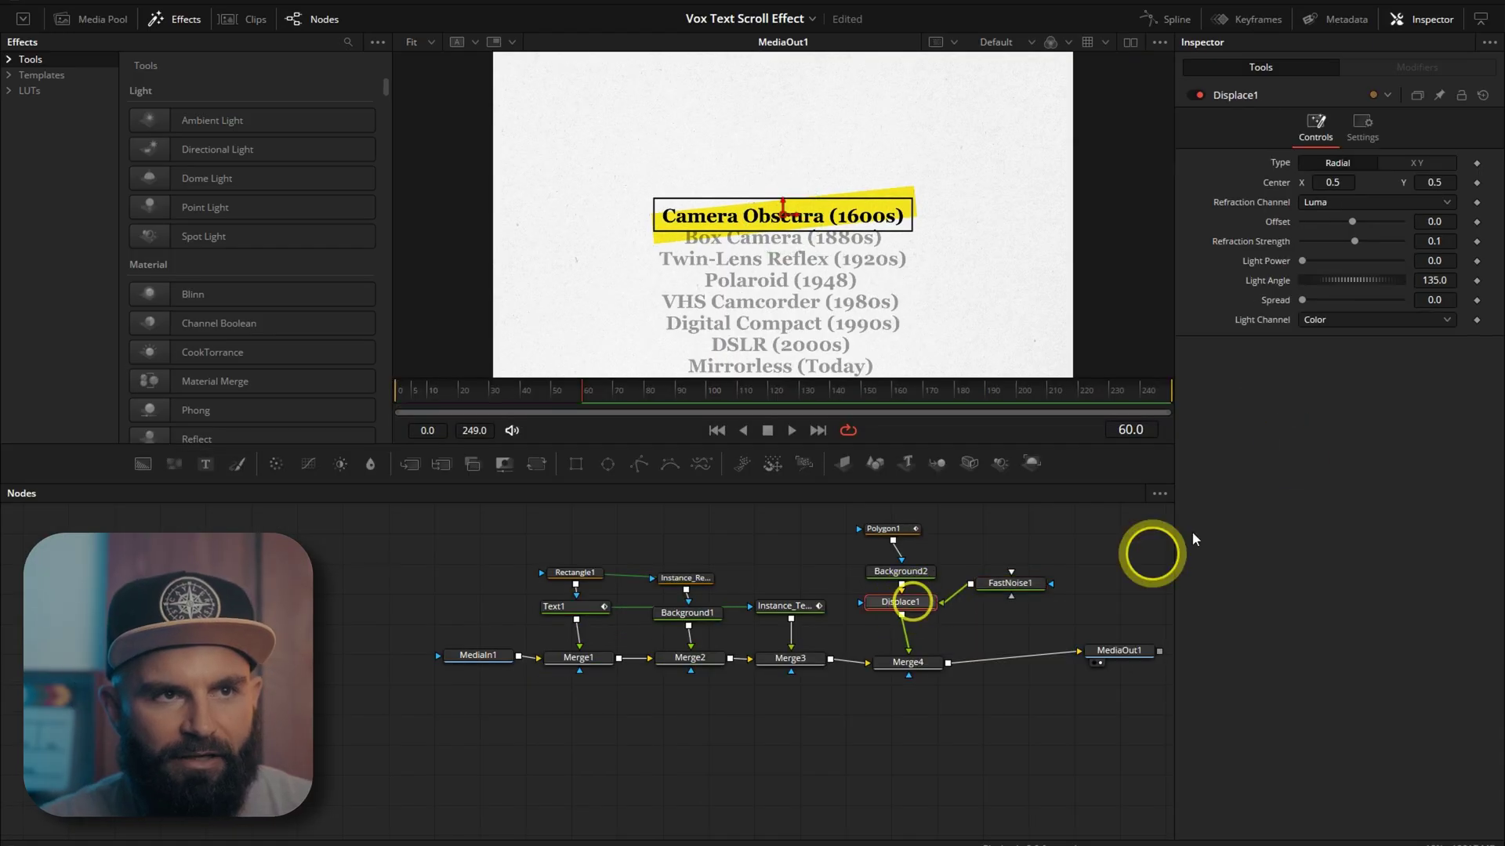
left_click_drag(1291, 236, 1223, 202)
left_click_drag(1307, 235, 1326, 241)
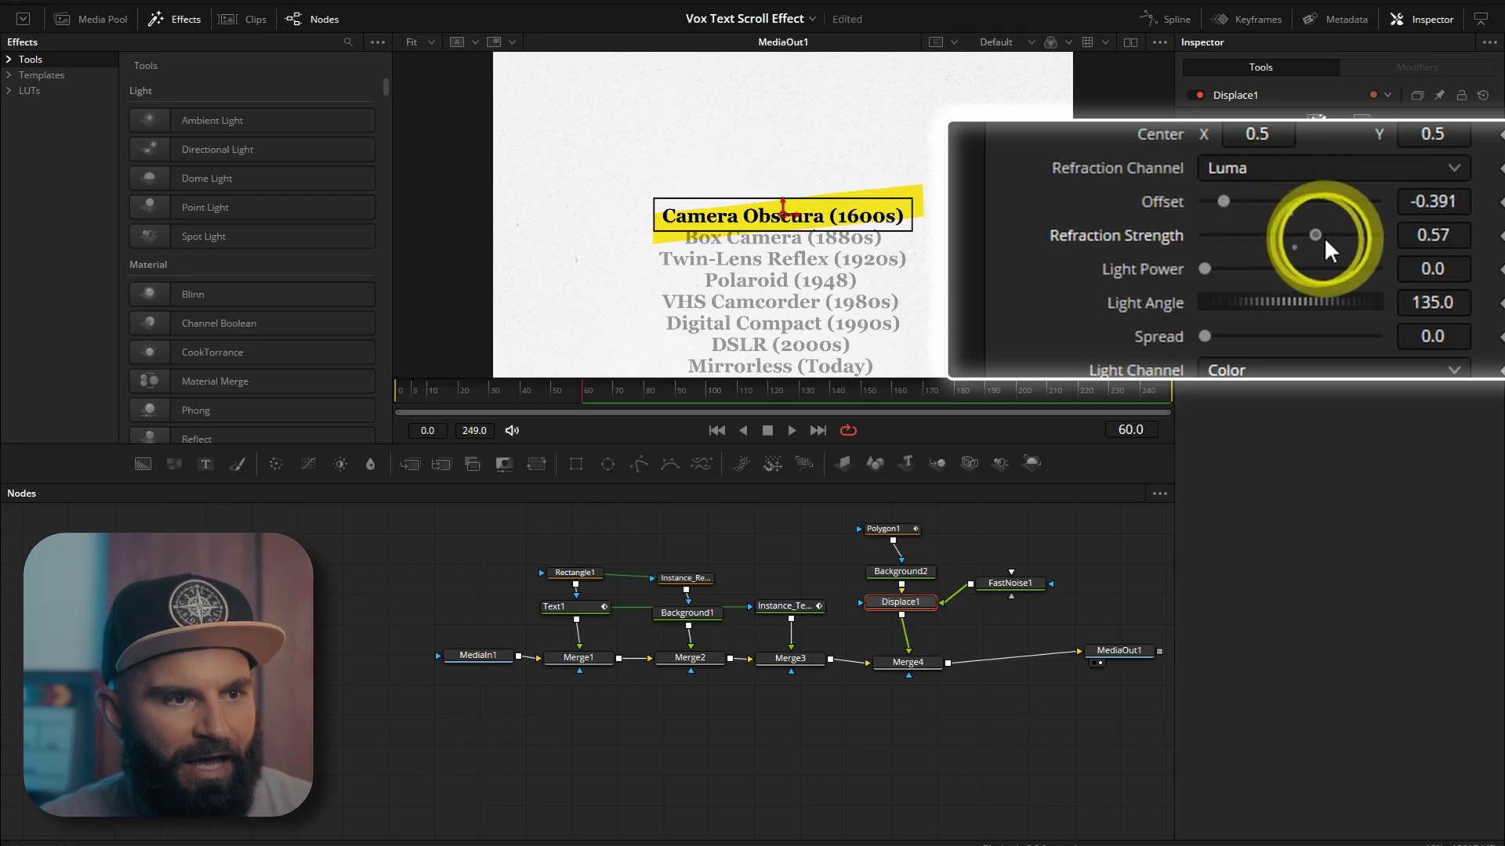
- Set FastNoise1 to Scale 20 and Detail 10, and rotate its Angle
left_click(1017, 587)
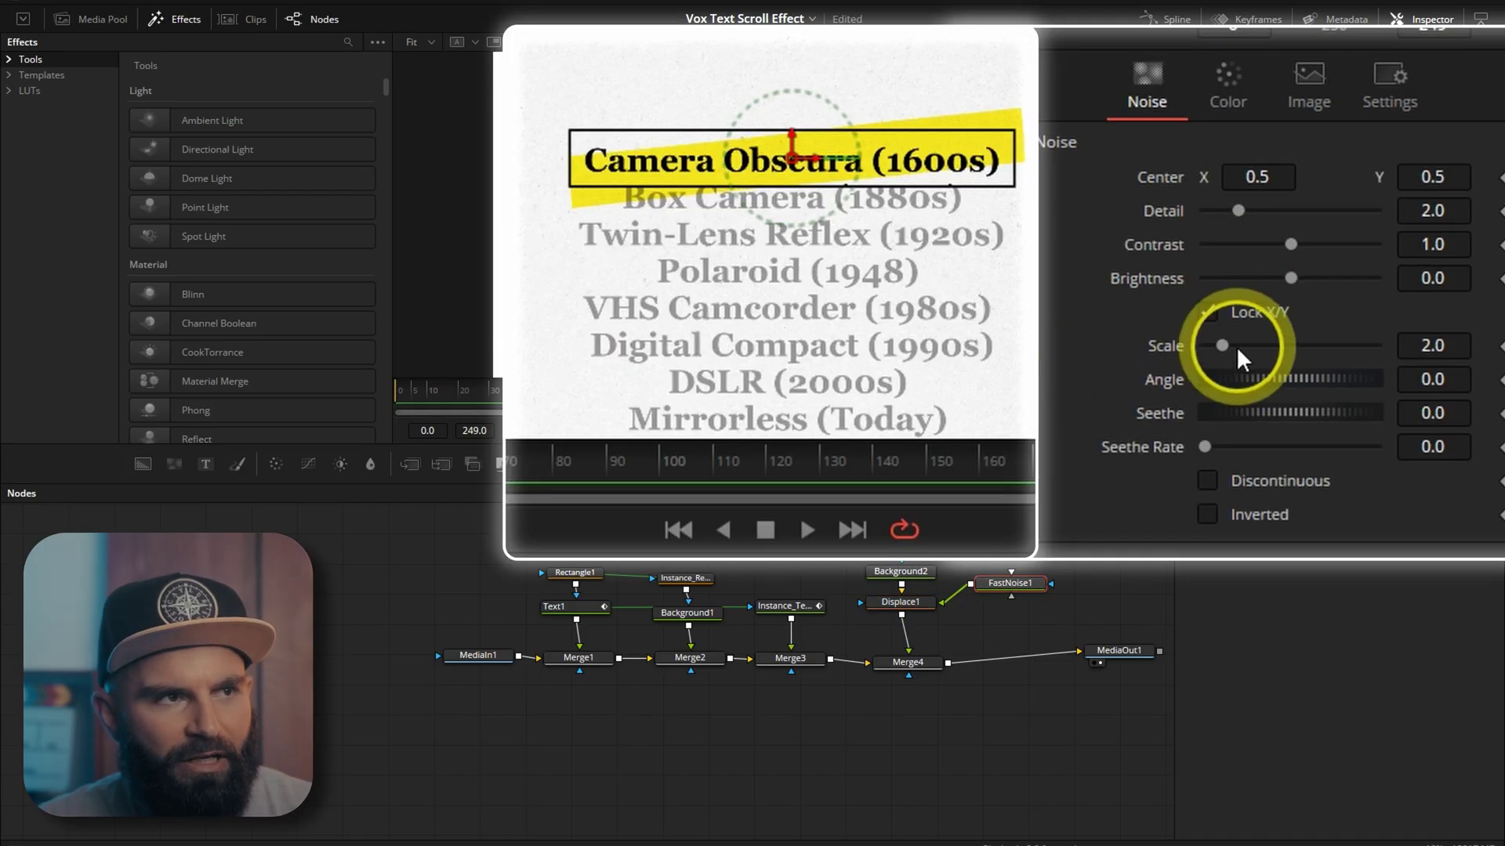
left_click_drag(1223, 345, 1384, 346)
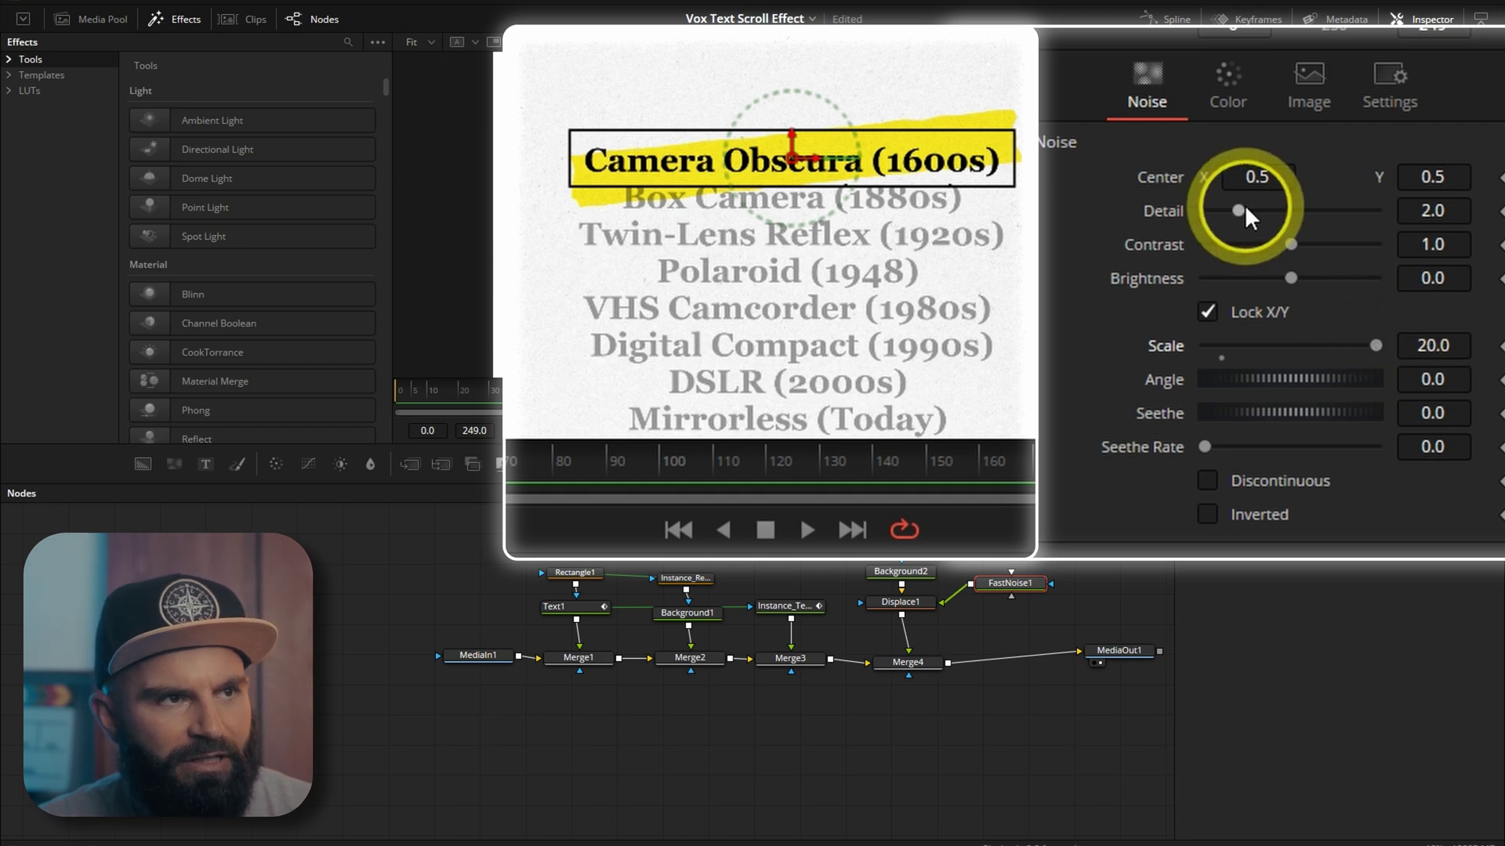
left_click_drag(1240, 210, 1428, 207)
left_click_drag(1293, 378, 1348, 349)
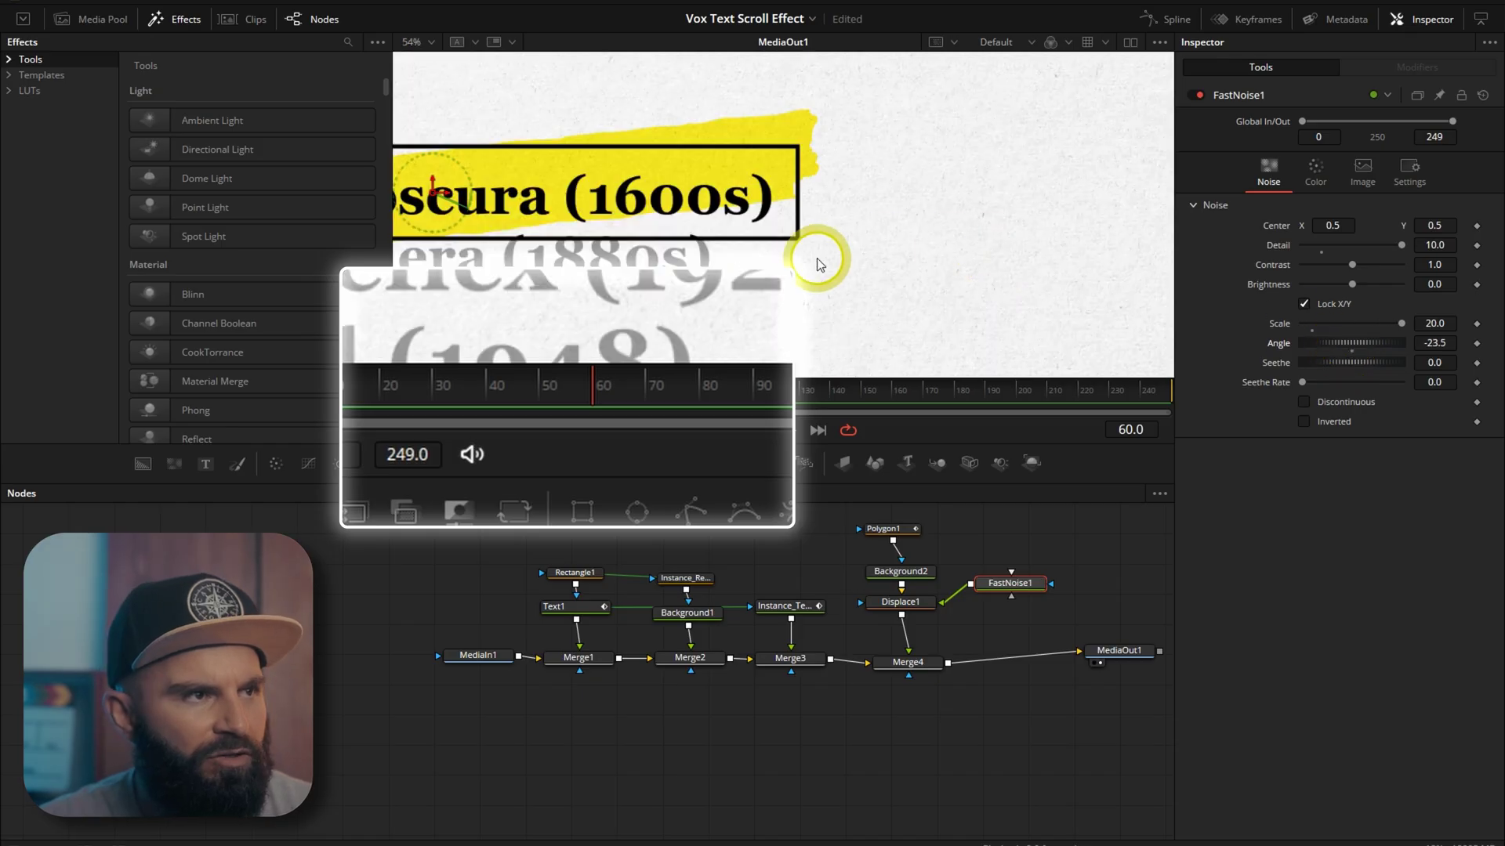
scroll(815, 252, "down", 3)
left_click(901, 538)
- Keyframe Polygon1 Length at 1.0 on frame 70 and 0.0 on frame 30
left_click(582, 393)
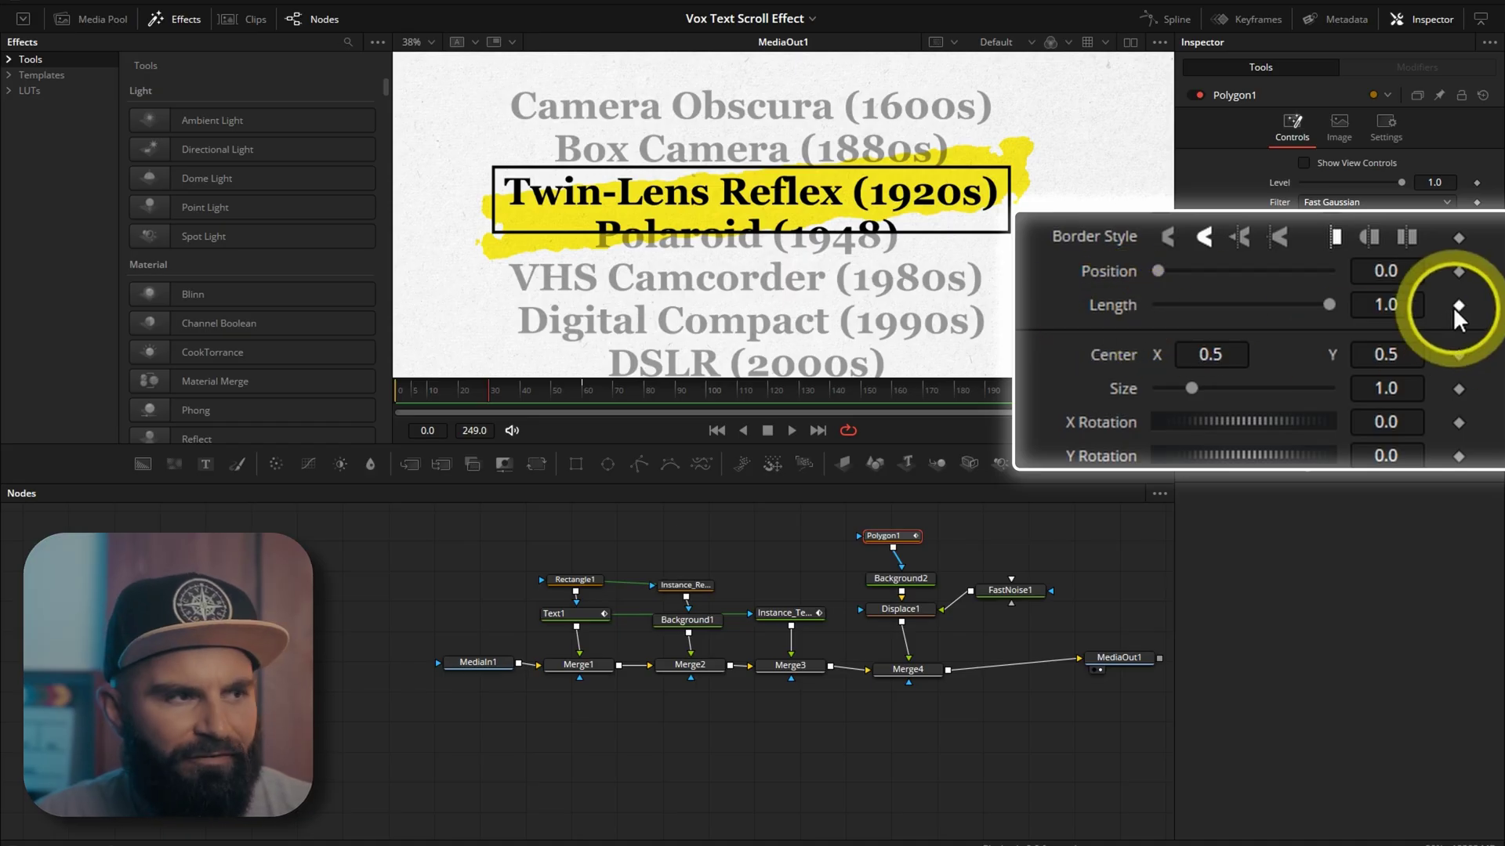
left_click_drag(531, 406, 619, 398)
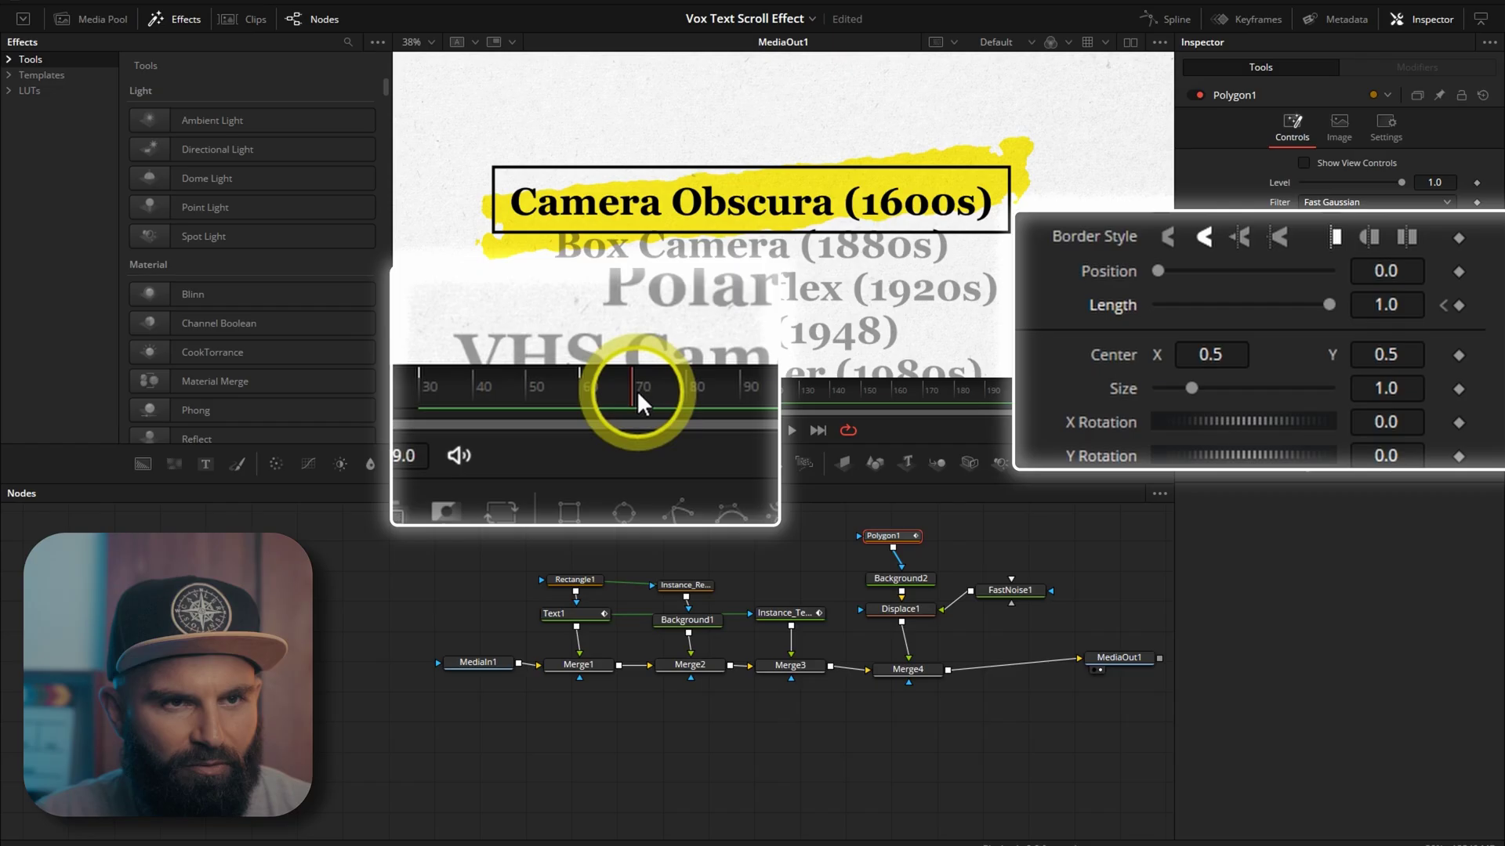
left_click(1456, 305)
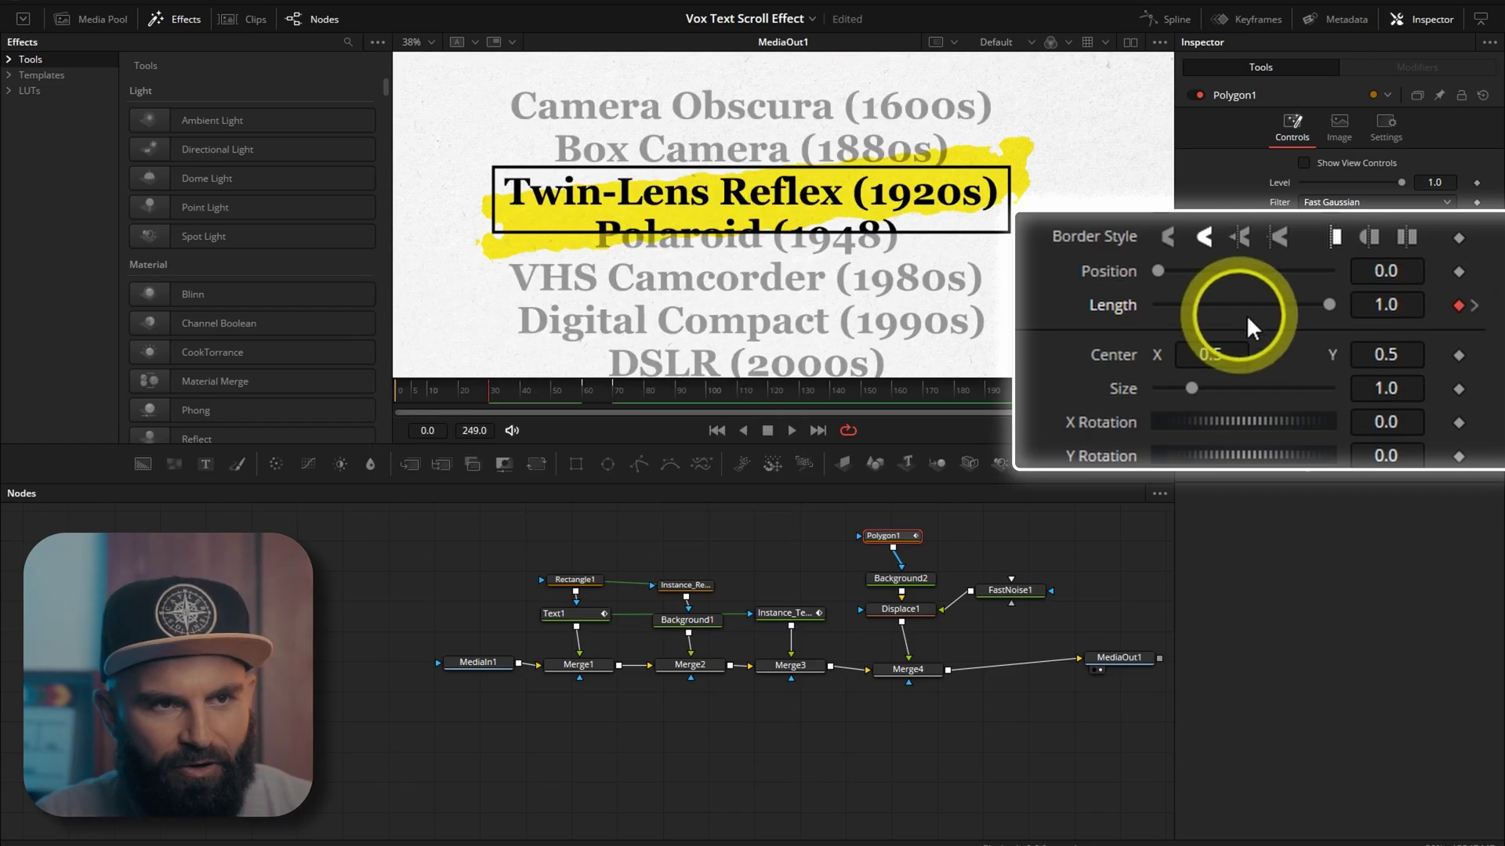
left_click_drag(1329, 305, 1113, 317)
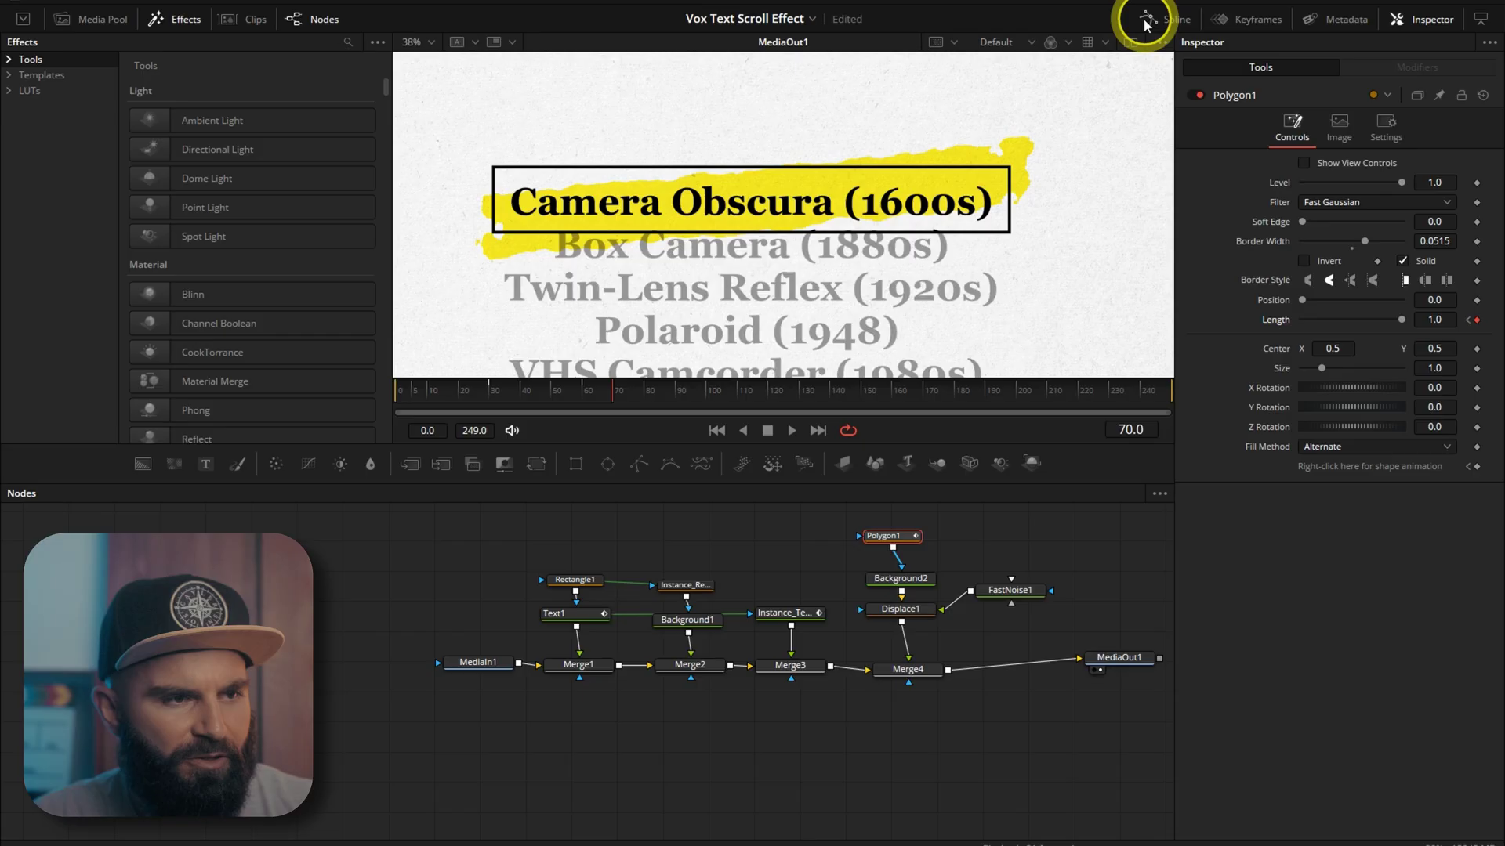
- Ease the Length keyframes in the Spline editor with Text curves hidden, then preview the draw-on
left_click(1151, 19)
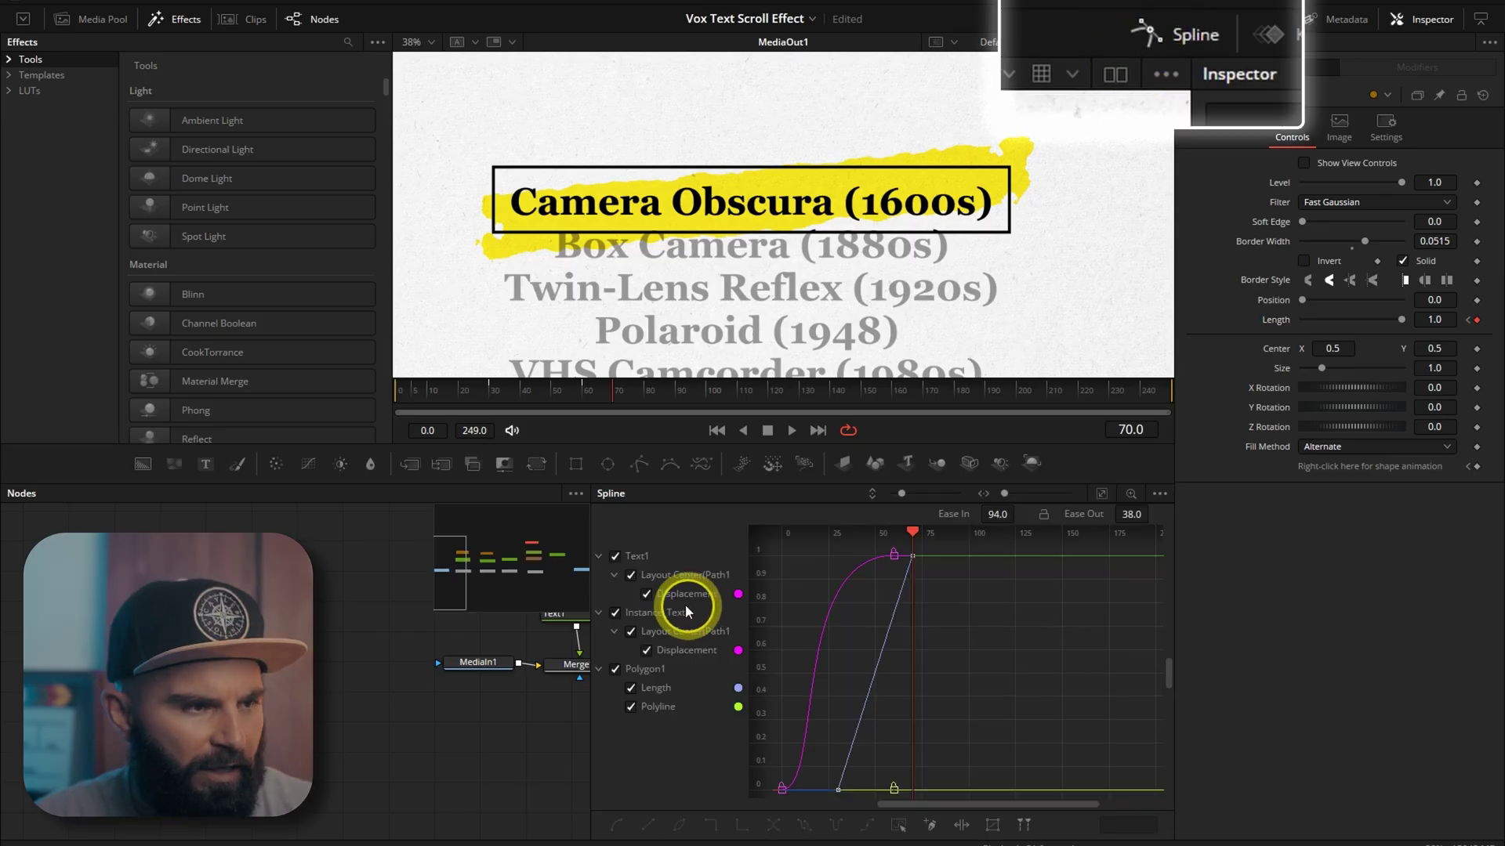
left_click(615, 557)
left_click(1130, 494)
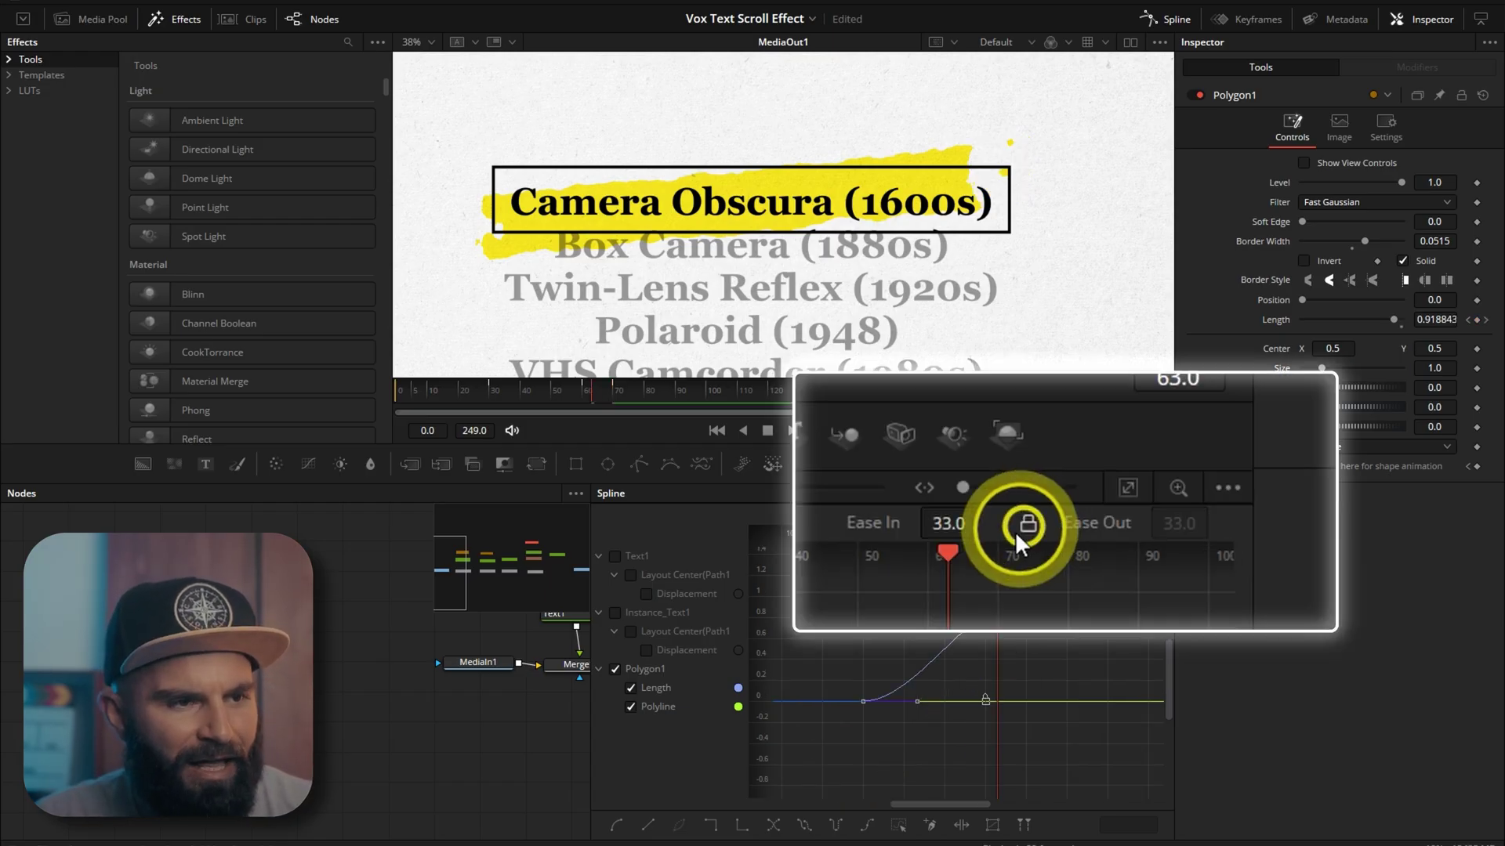
left_click(1027, 527)
left_click_drag(948, 524, 1113, 540)
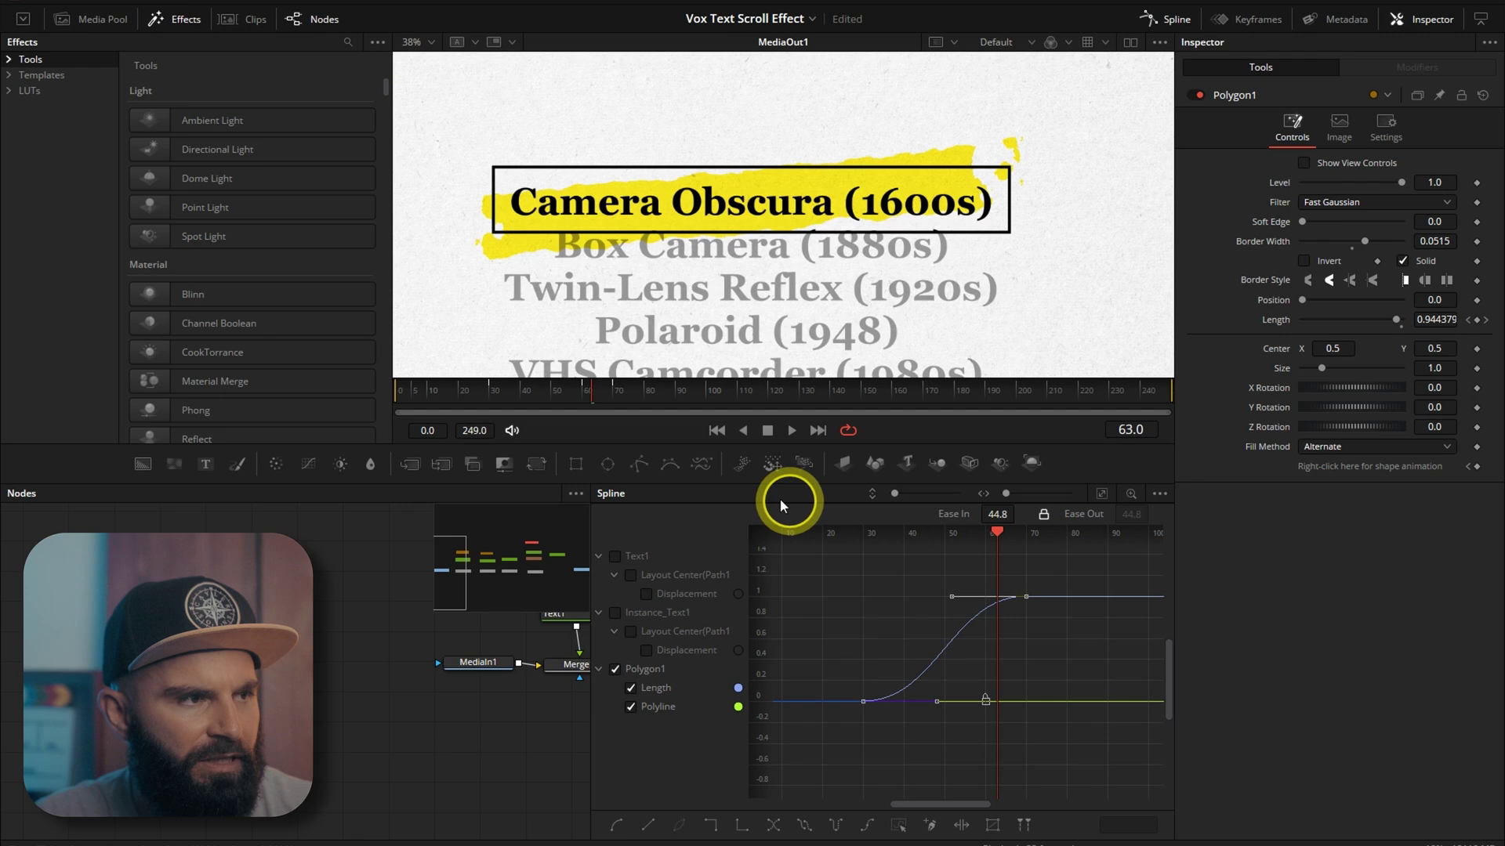
left_click_drag(1038, 655, 1048, 657)
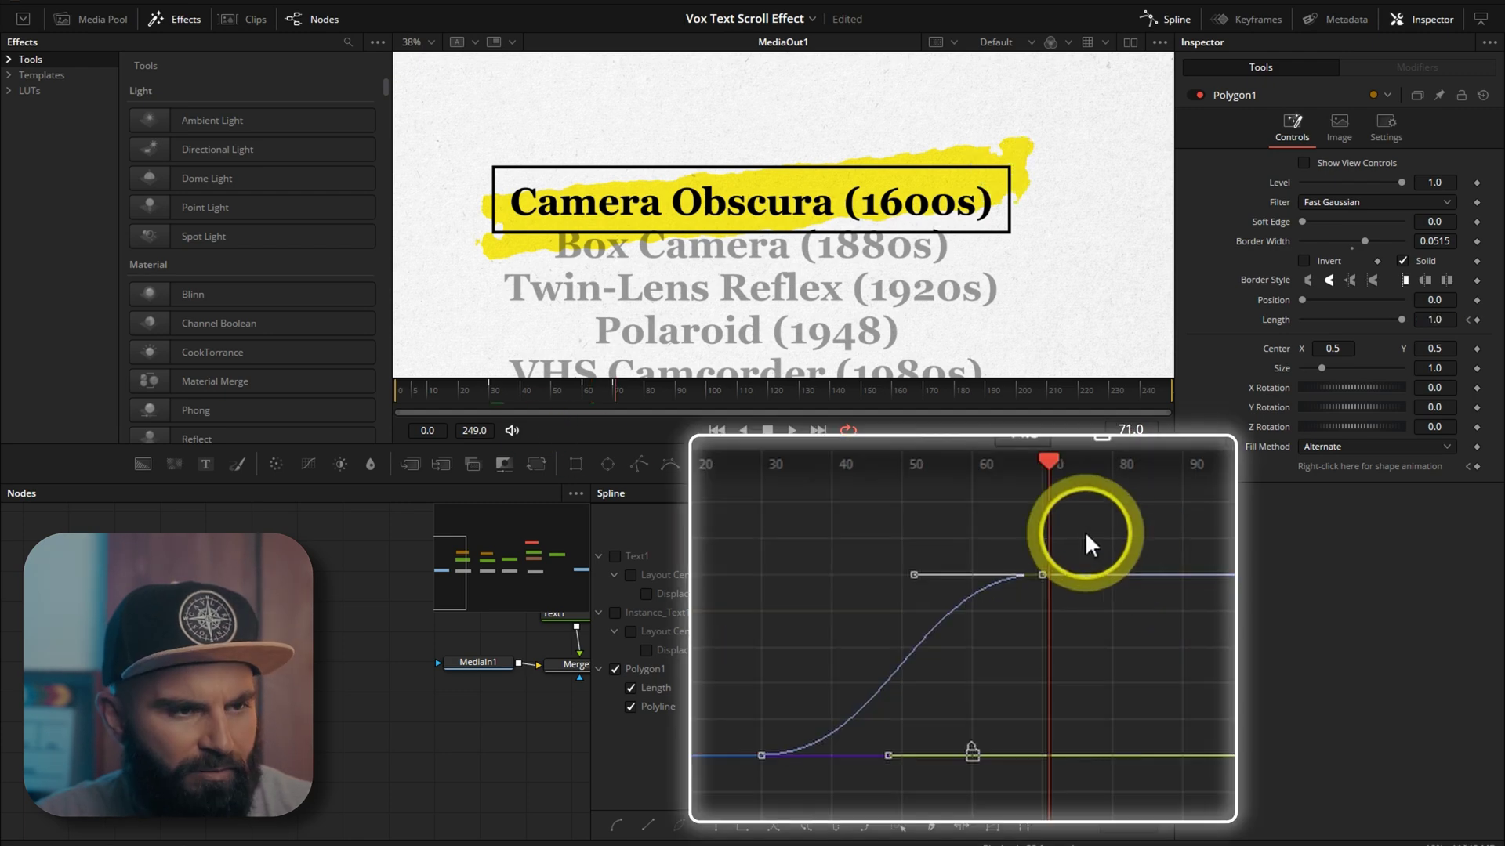
left_click_drag(1125, 517, 966, 583)
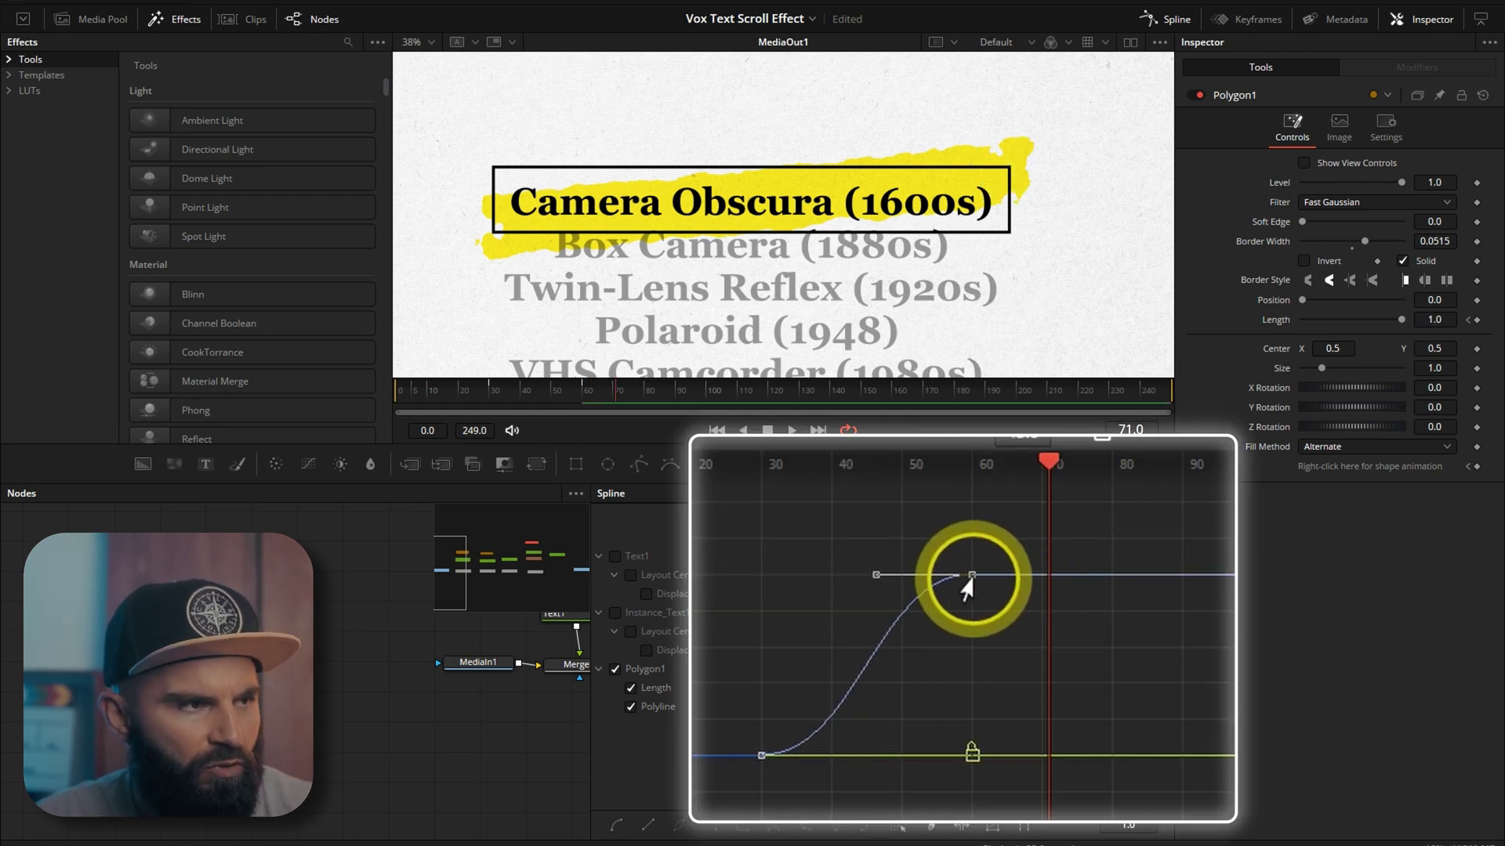
left_click_drag(567, 408, 515, 418)
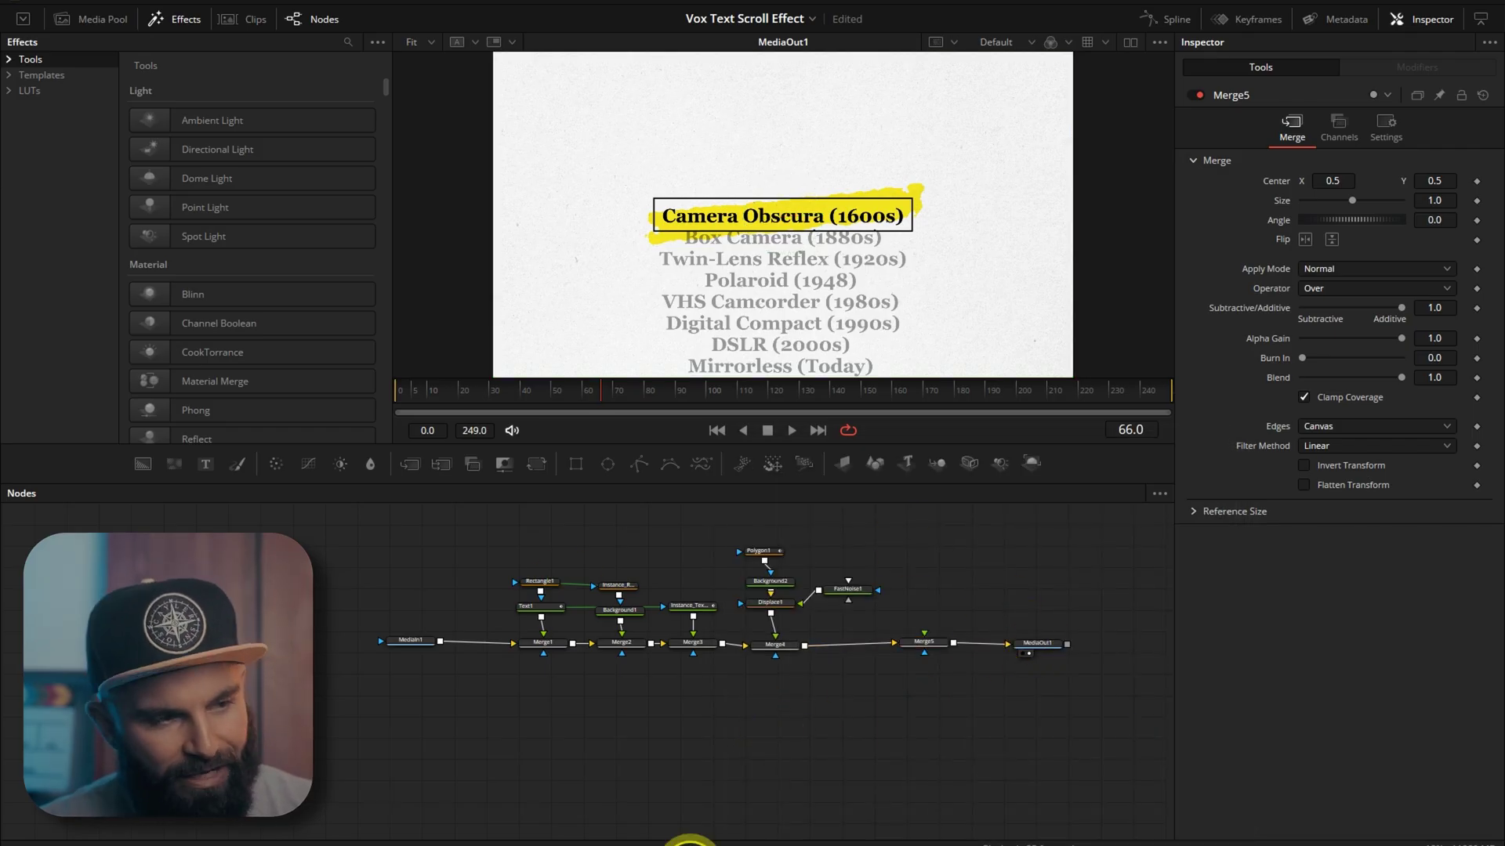
- Add a Luma Keyer fed by MediaIn1 and connect its output into Merge5
key("shift+space")
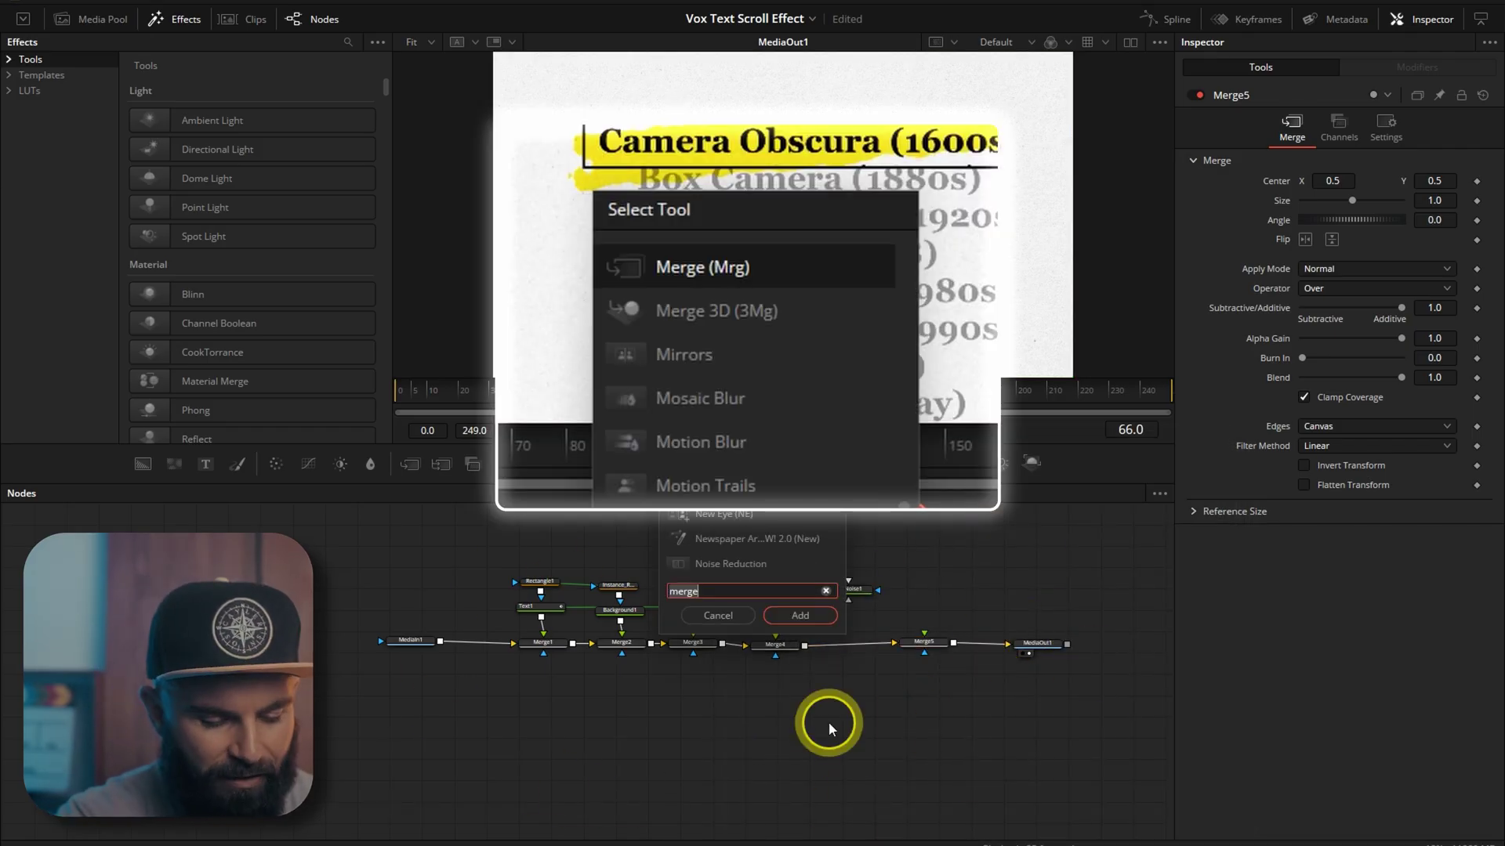
type("luma")
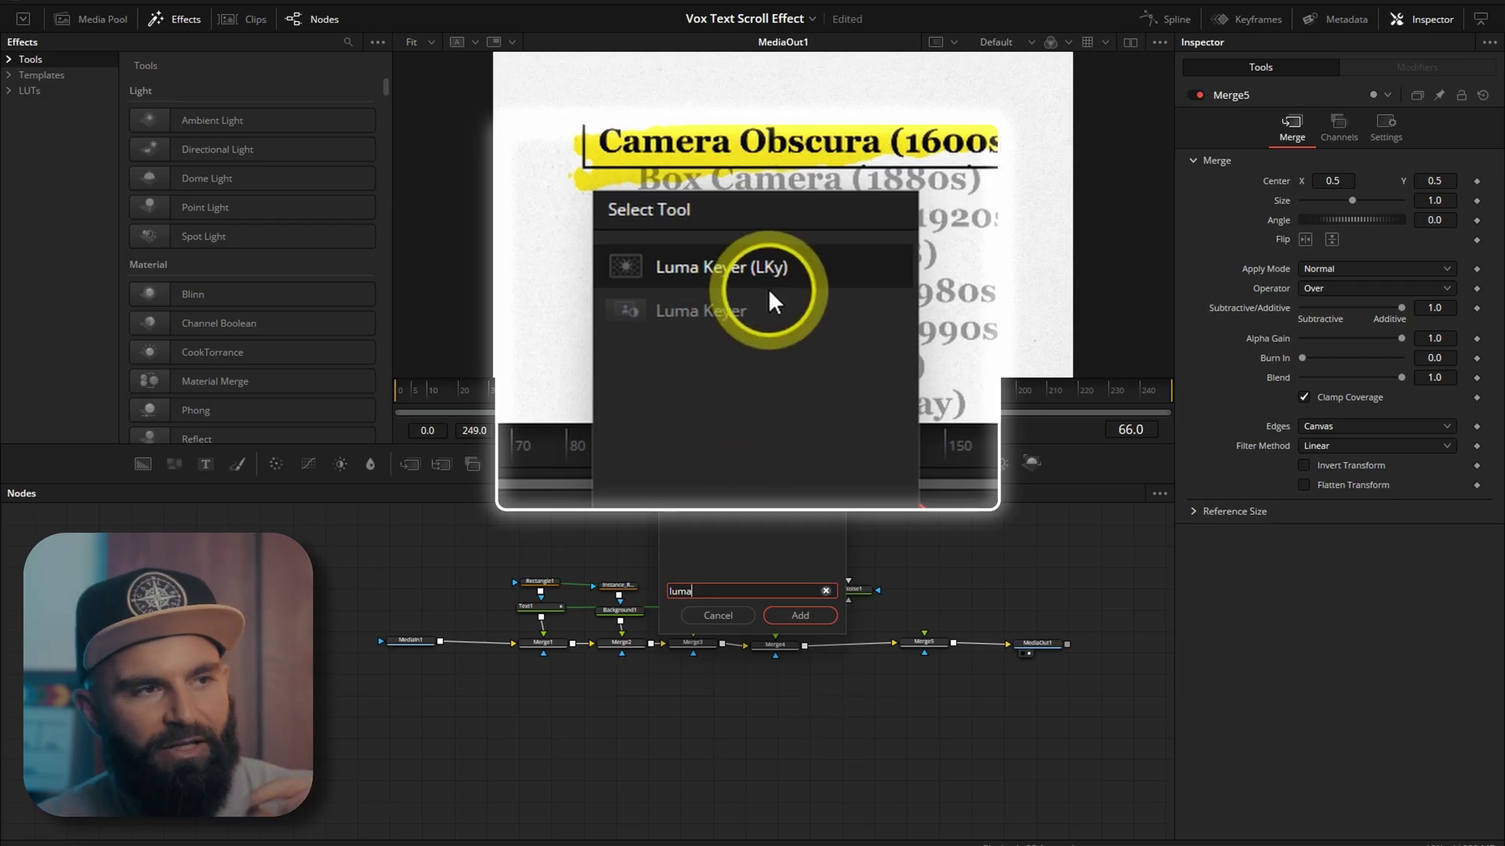
left_click(803, 615)
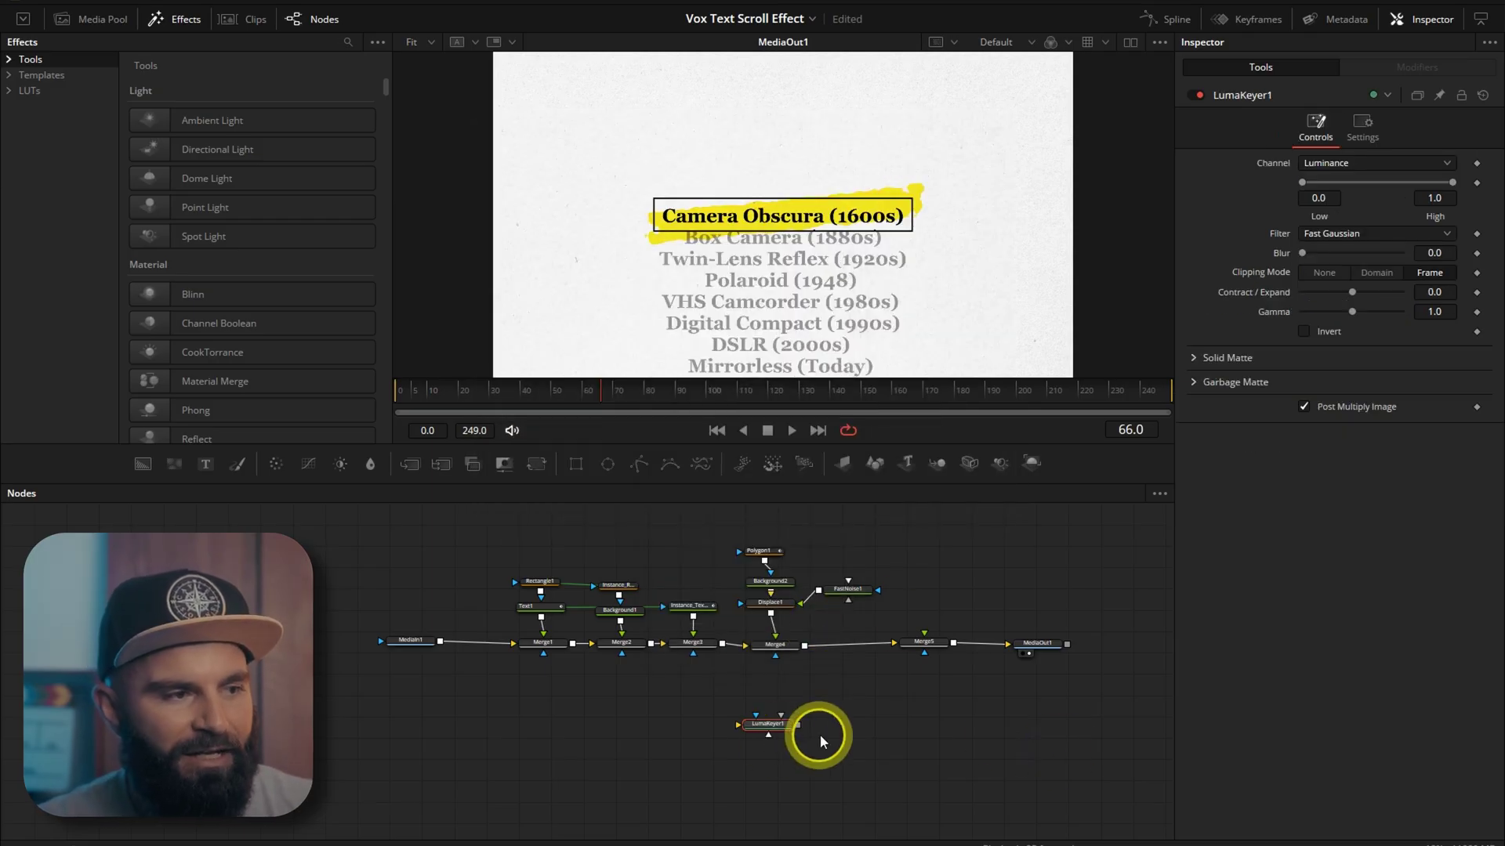
left_click_drag(238, 647, 1128, 653)
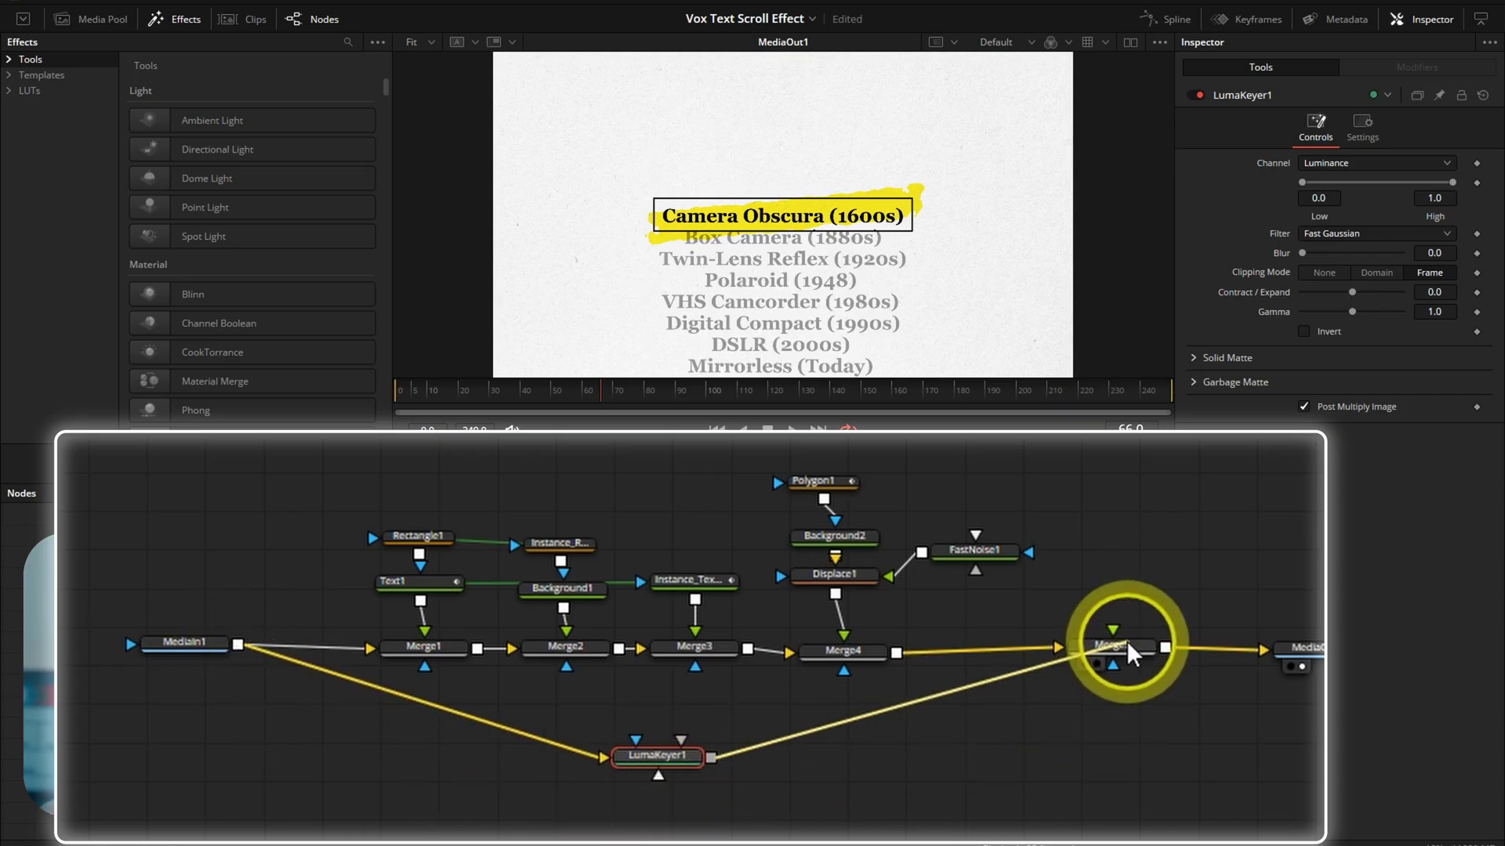
left_click_drag(1128, 653, 1129, 653)
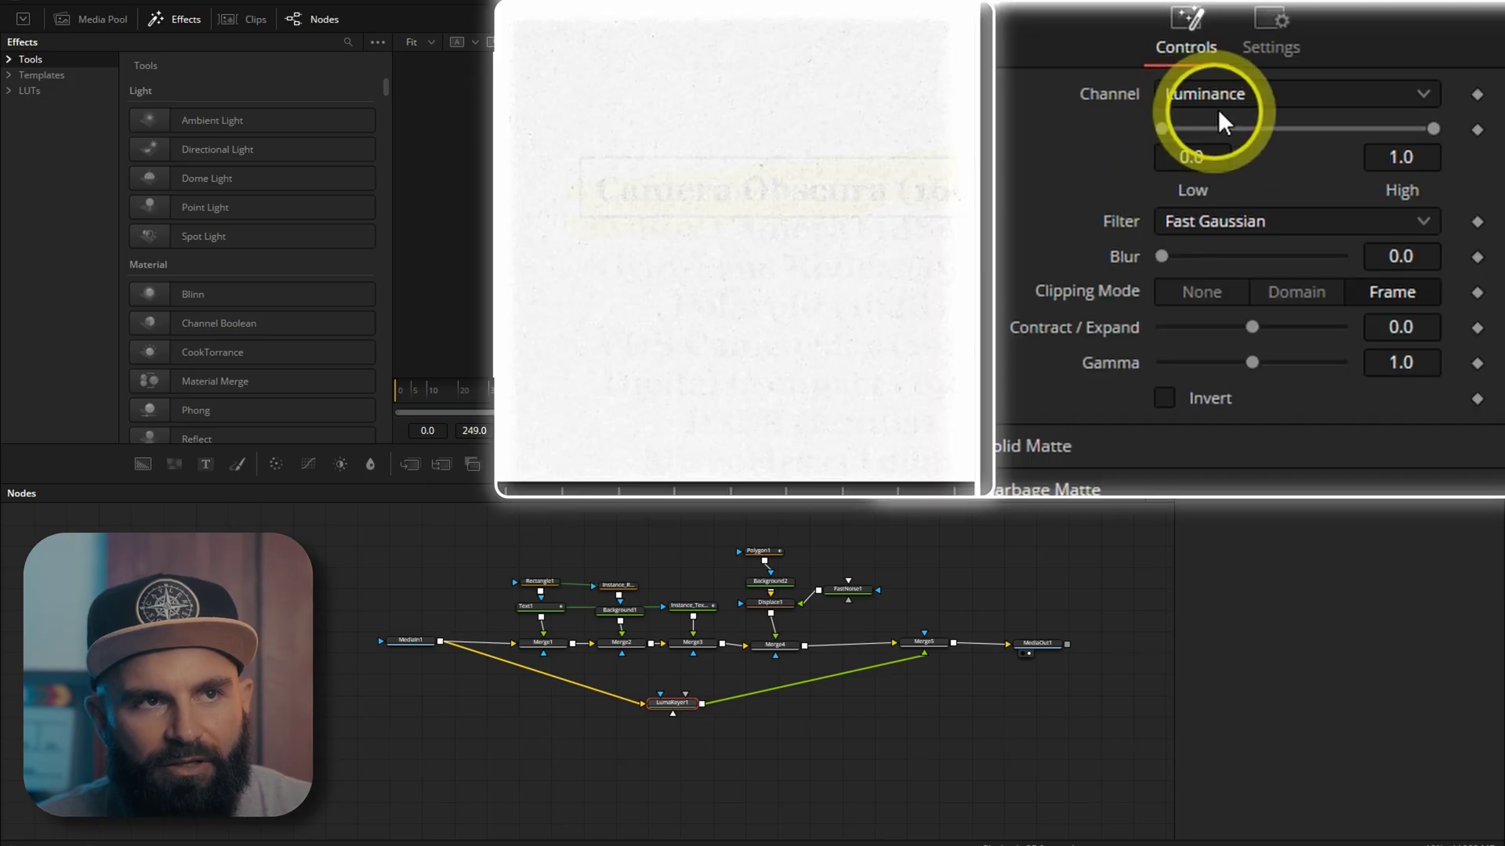
- Invert LumaKeyer1 and raise its Low threshold to 0.922
mouse_move(1161, 129)
left_mouse_down()
mouse_move(1431, 134)
mouse_move(1142, 134)
left_mouse_up()
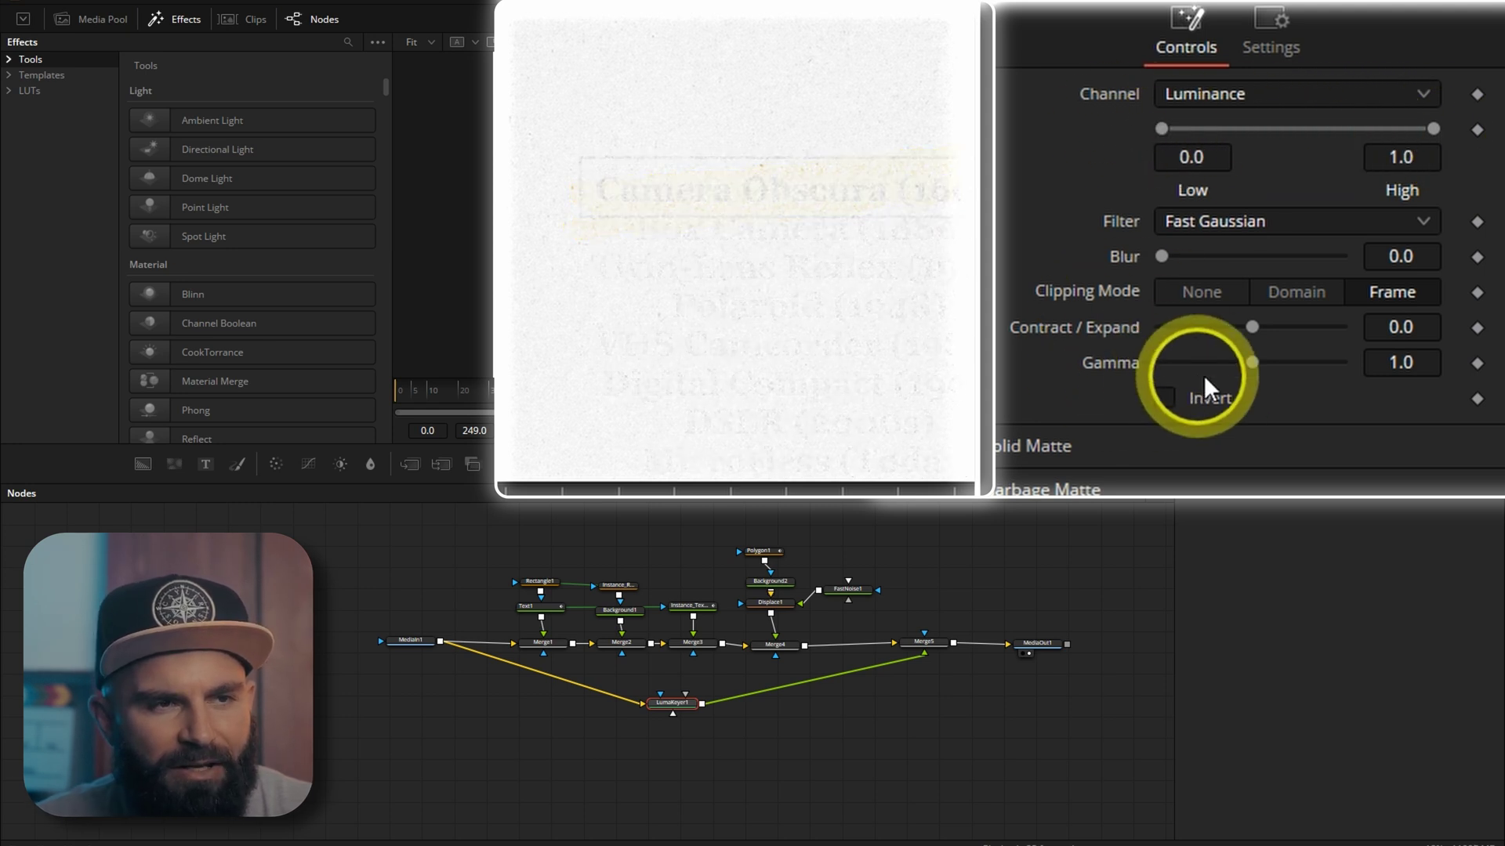
left_click(1162, 397)
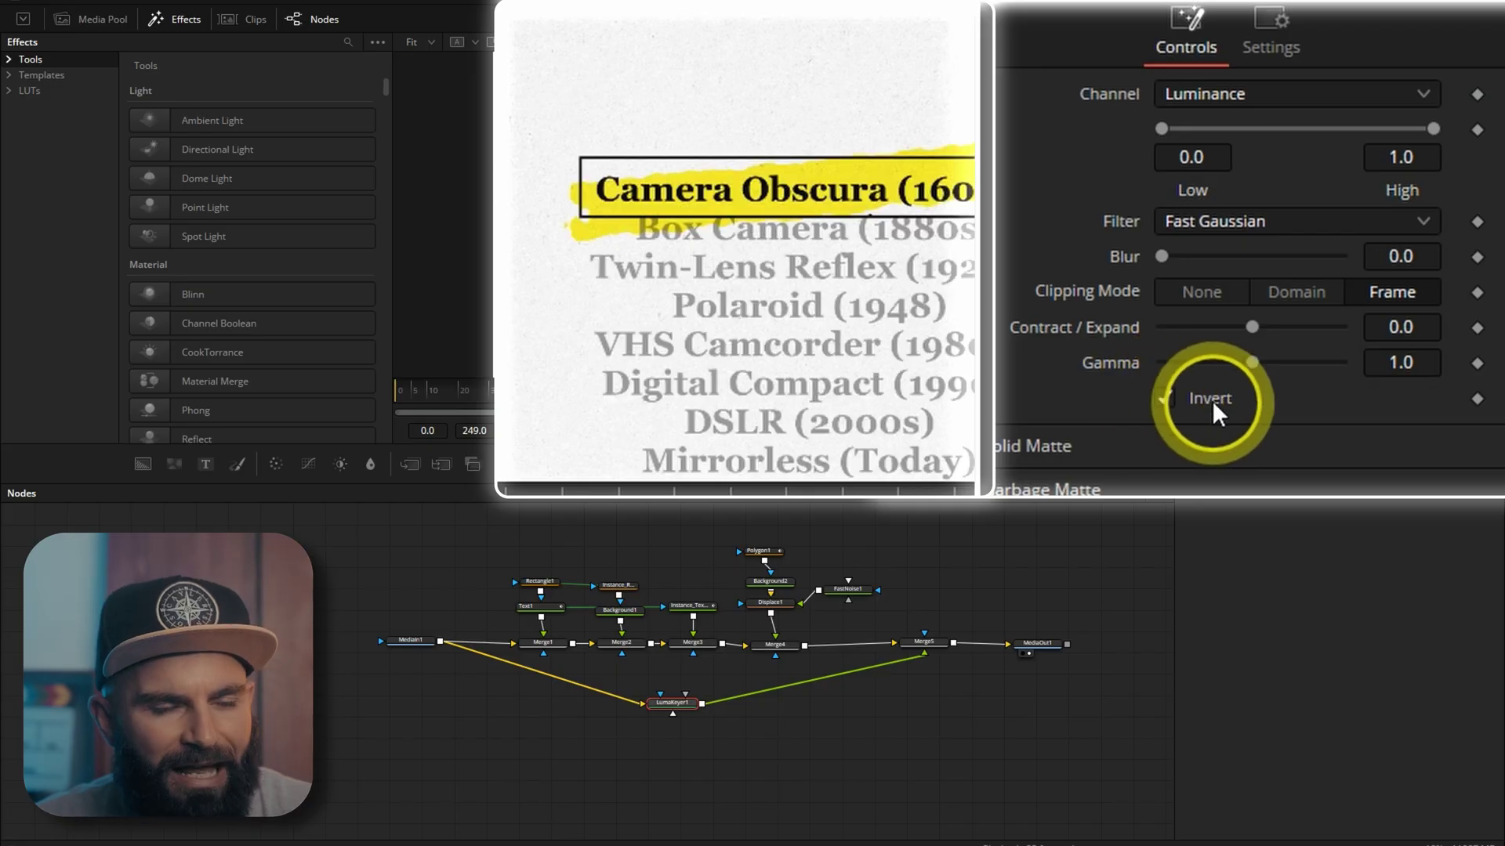
left_click_drag(1170, 135, 1399, 141)
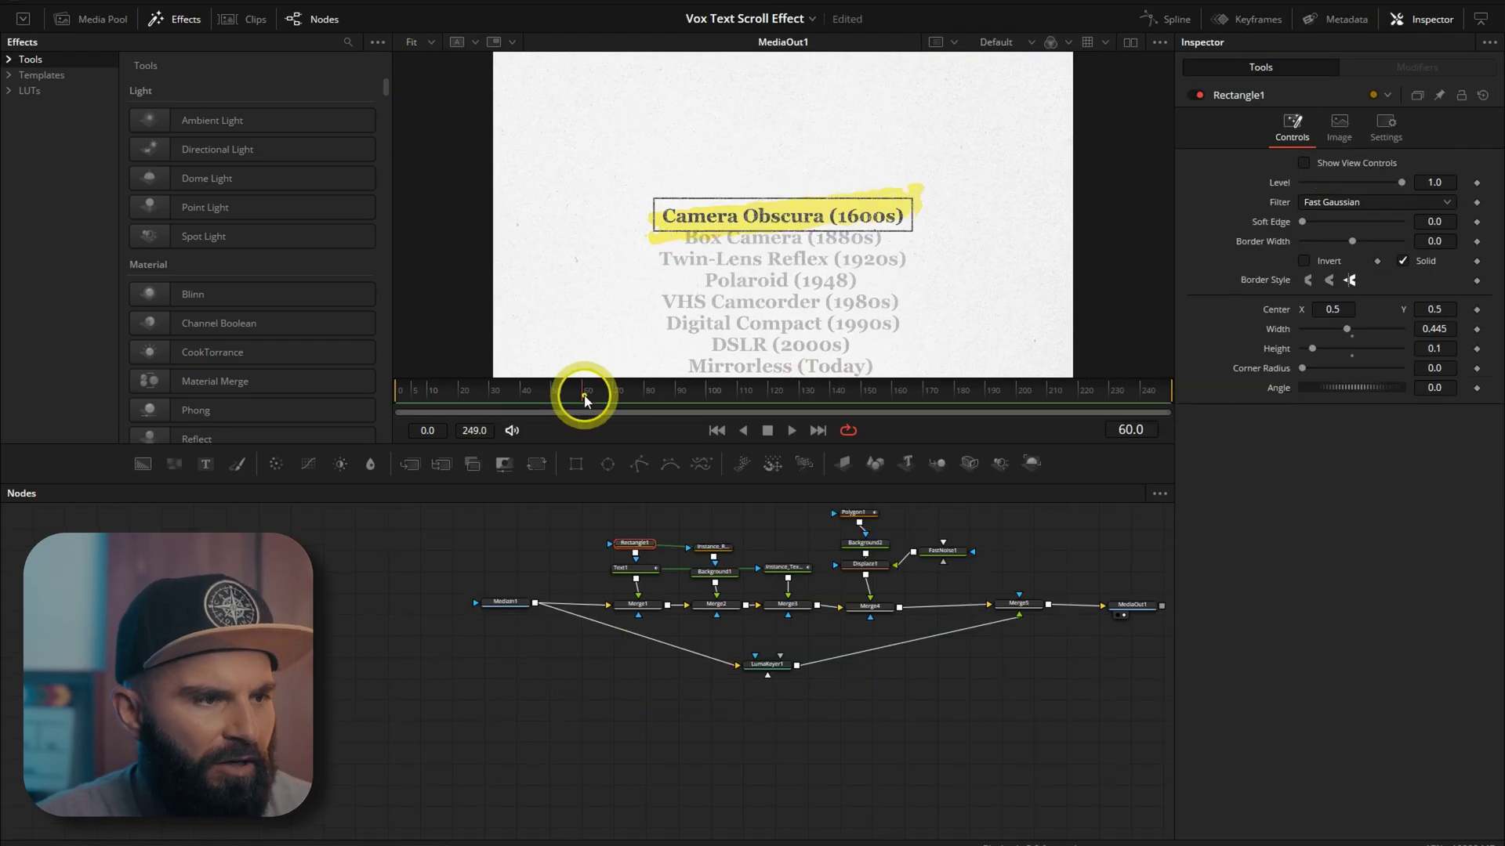
- Keyframe Rectangle1 Width at 0.445 on frame 60 and 0.37 on frame 0
left_click_drag(584, 400, 570, 404)
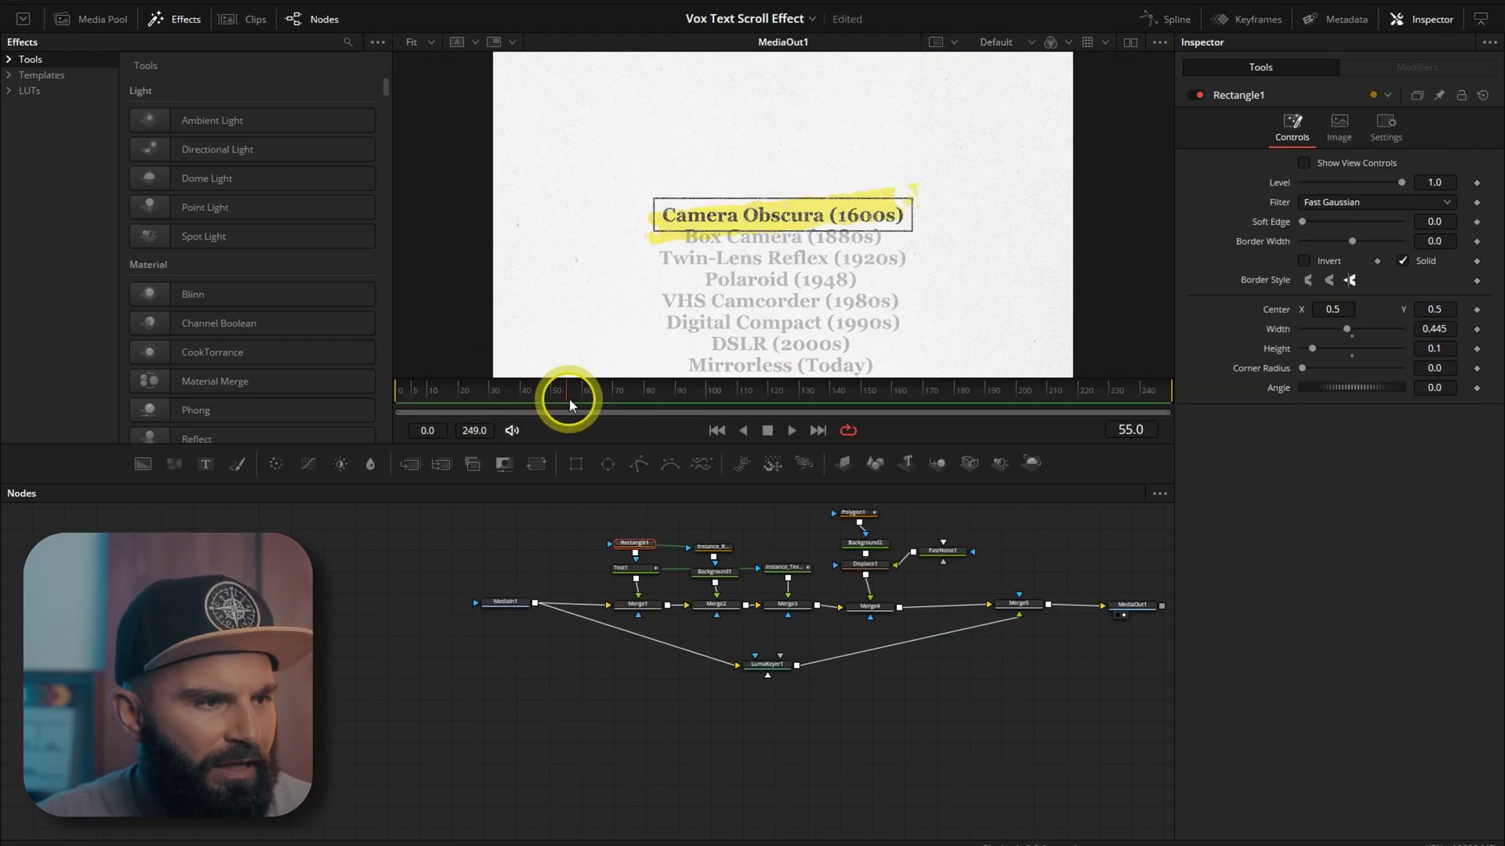
left_click(646, 572)
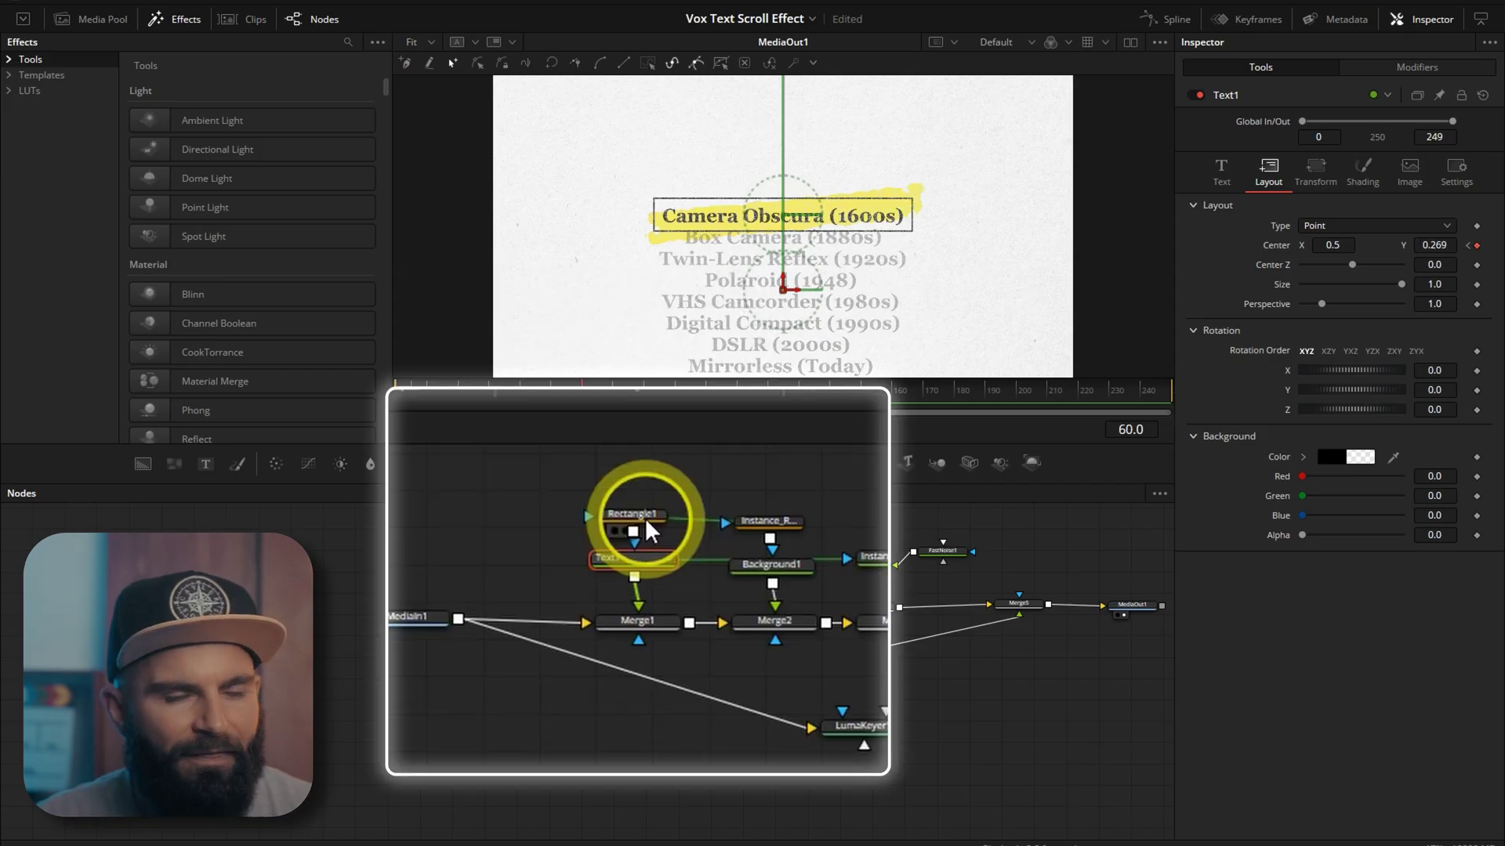
left_click(635, 543)
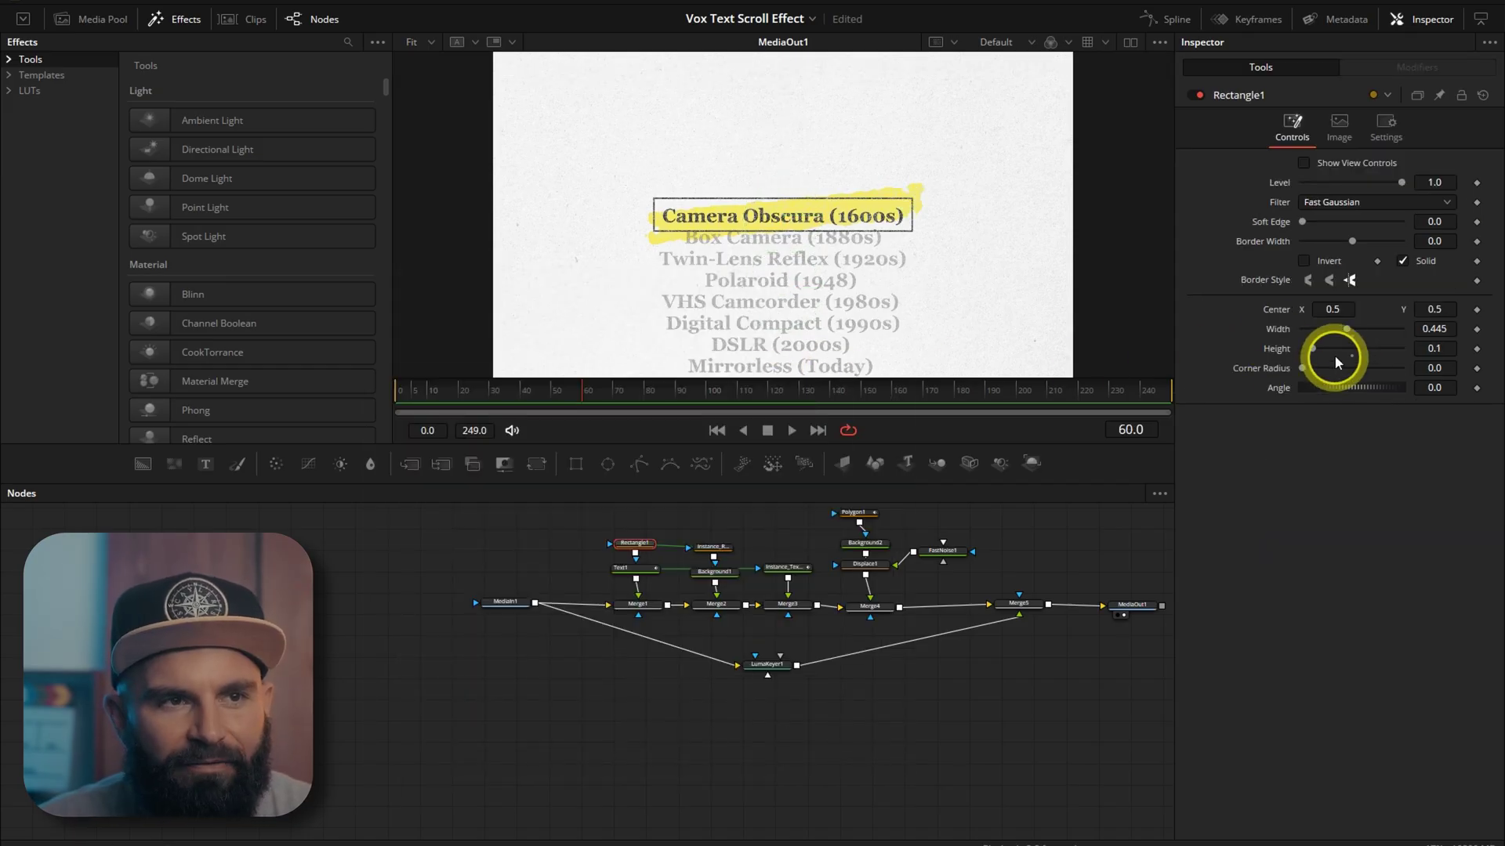
left_click(1476, 329)
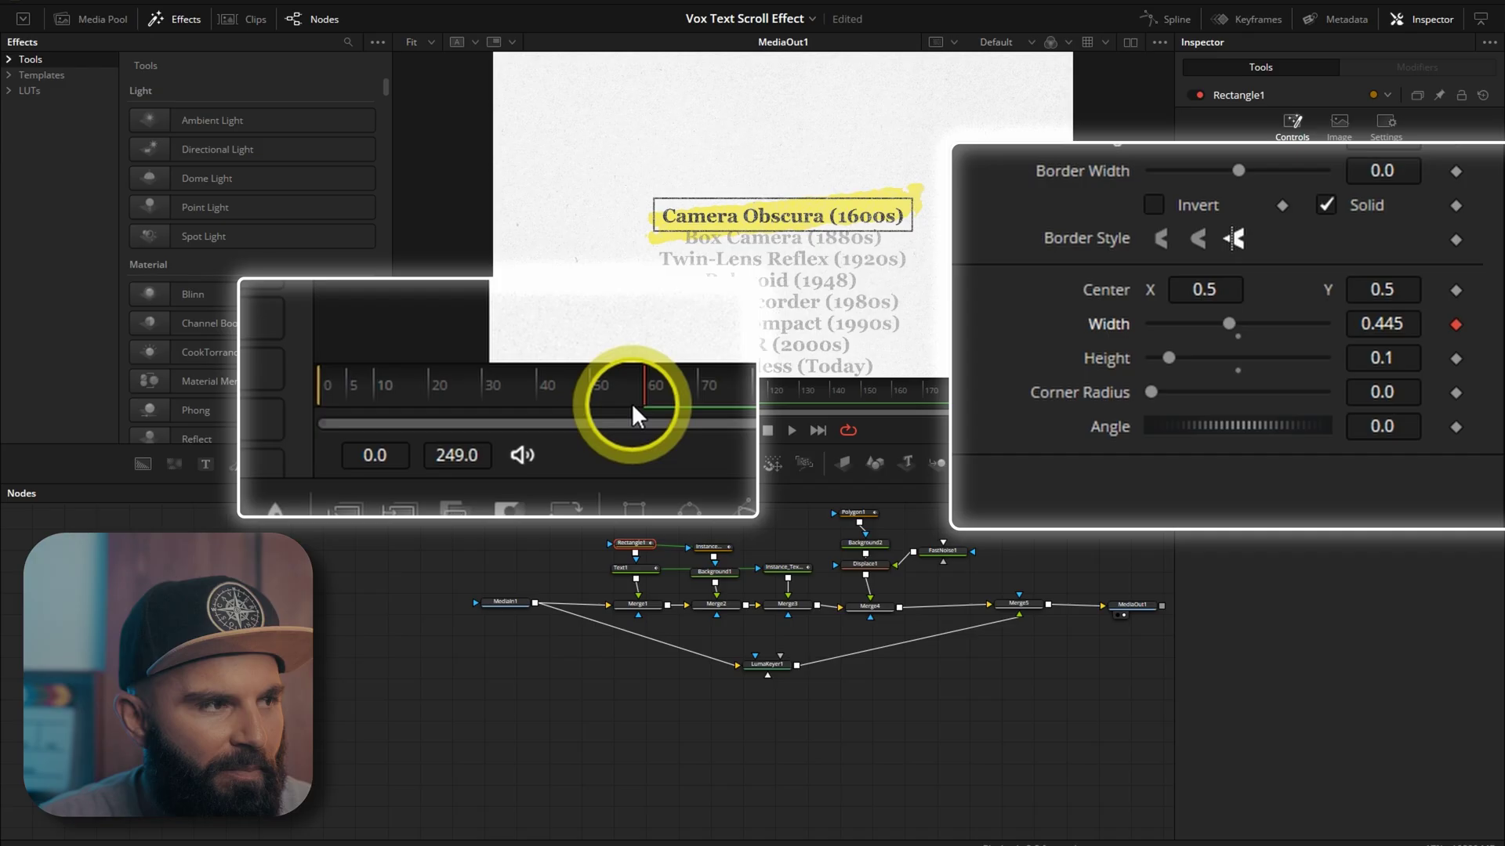
left_click_drag(507, 402, 311, 403)
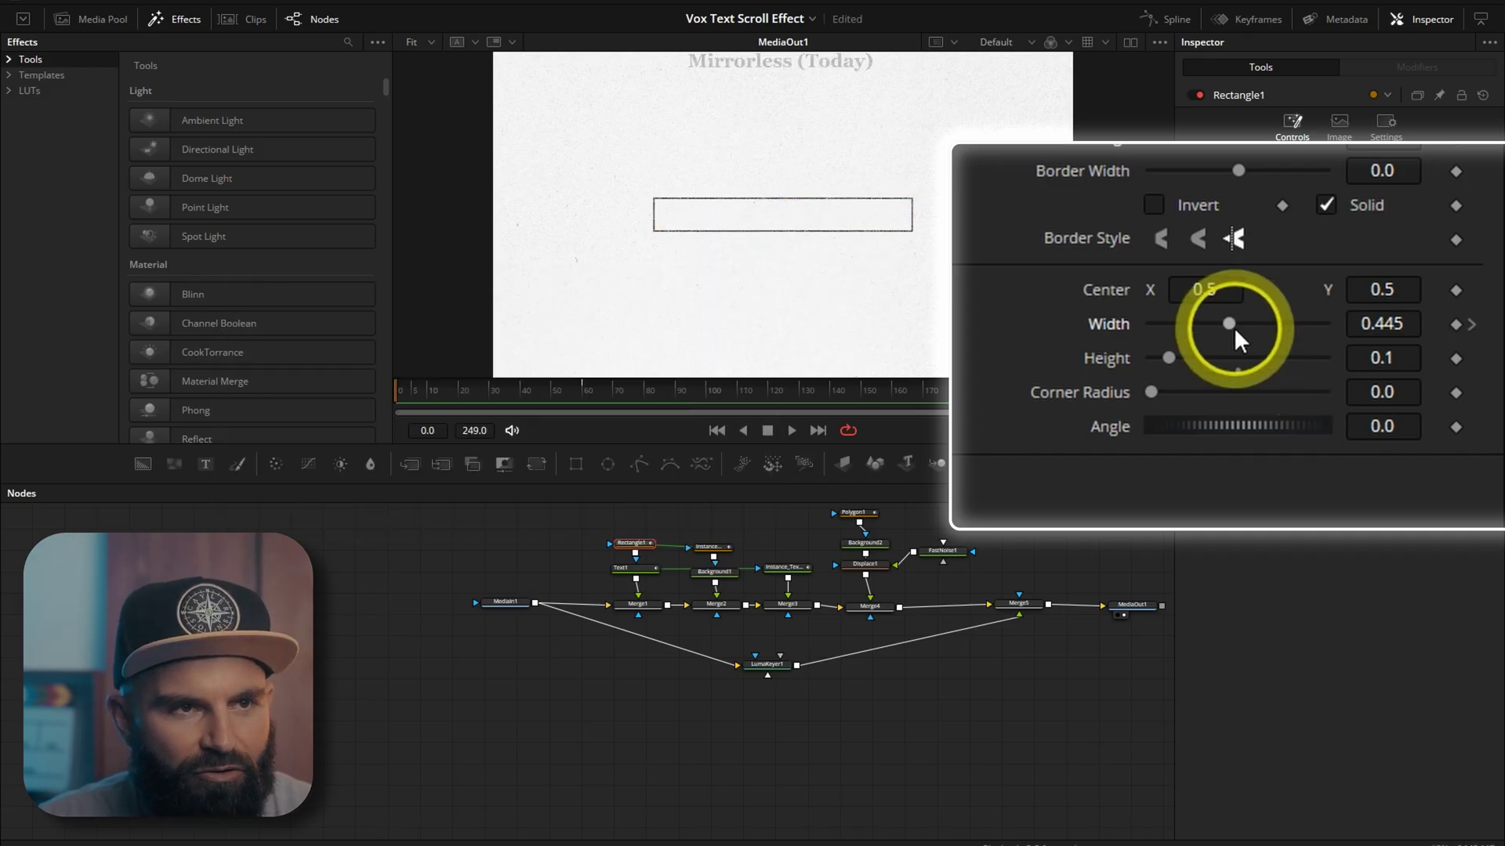
left_click_drag(1229, 323, 1168, 326)
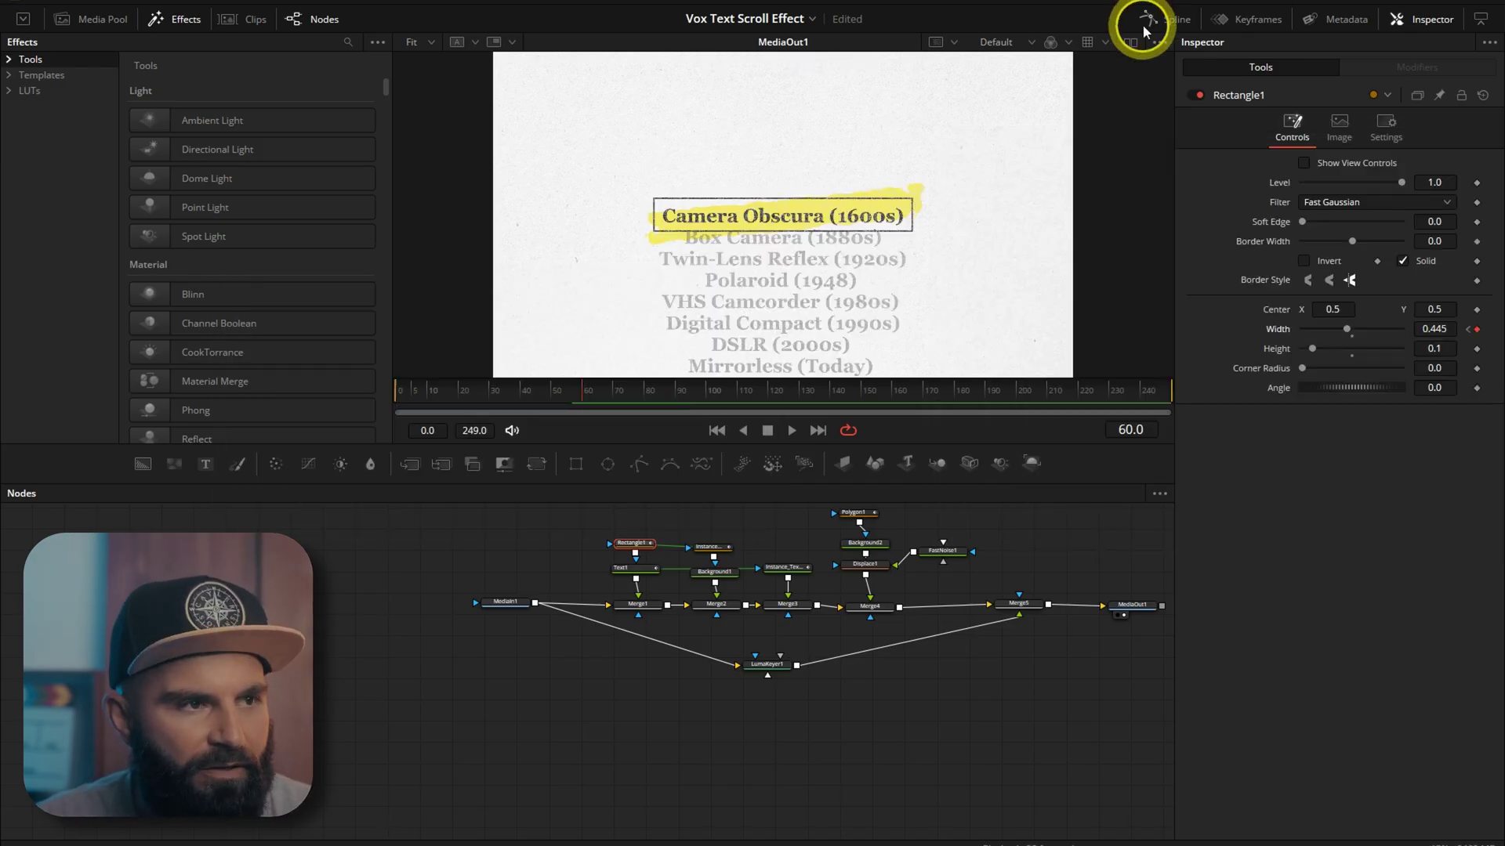
- Smooth the ease-in of the box Width curves in the Spline editor
left_click(1161, 19)
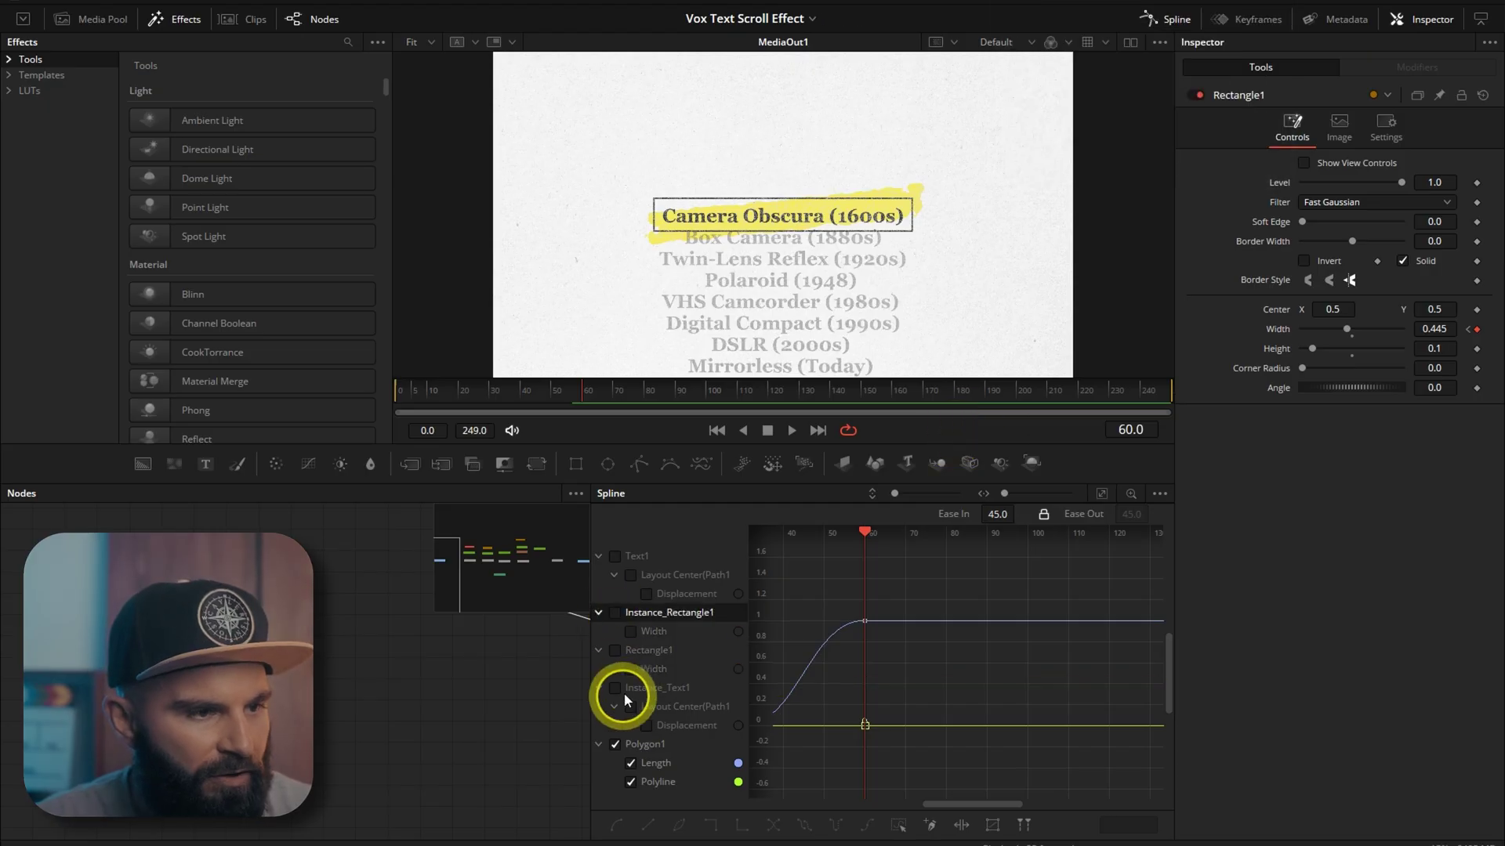
left_click(620, 748)
left_click(1102, 493)
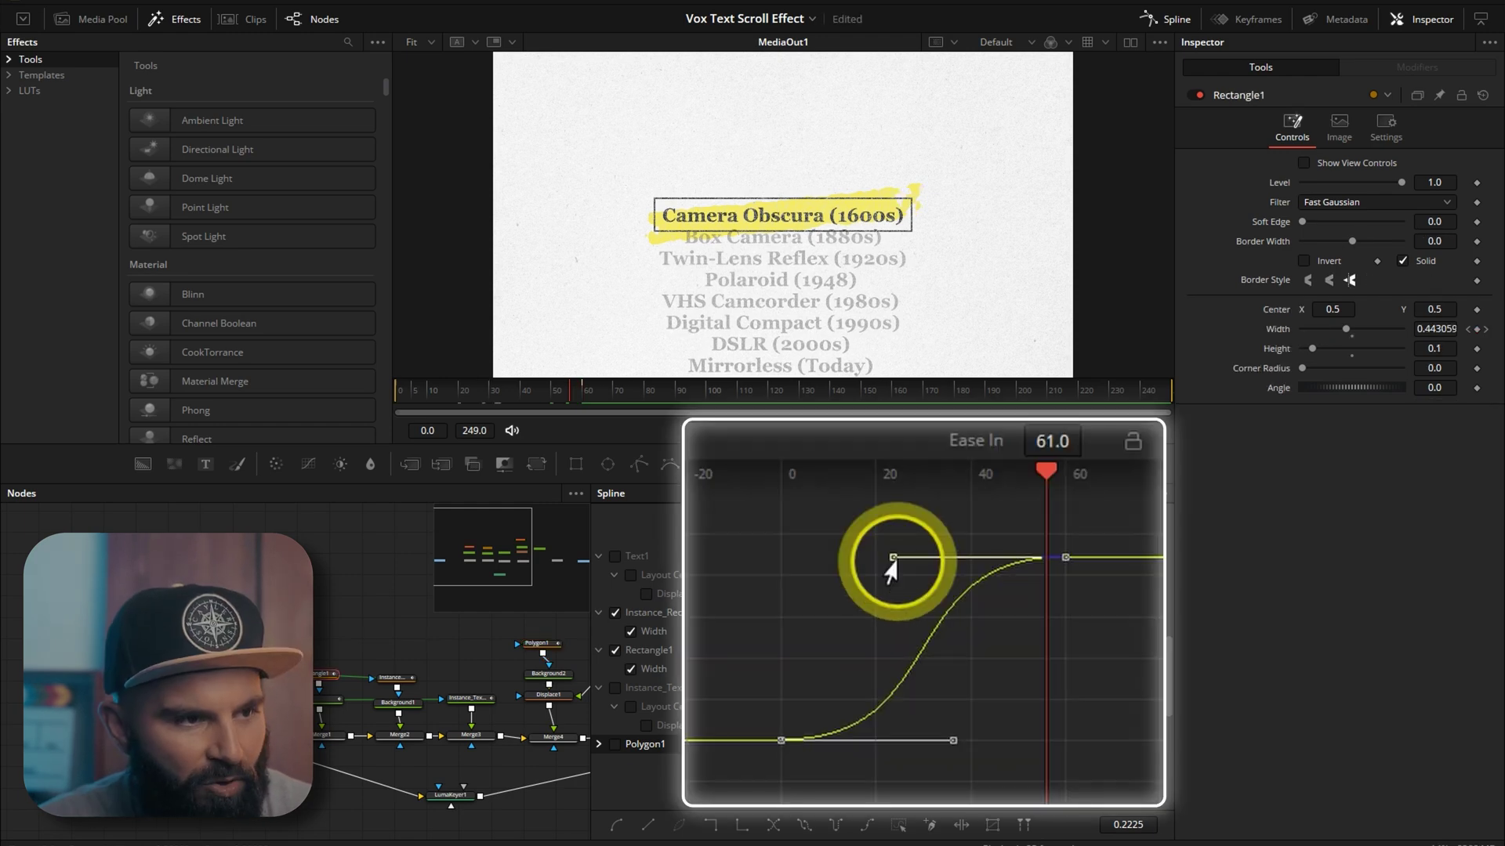
left_click_drag(902, 589, 840, 589)
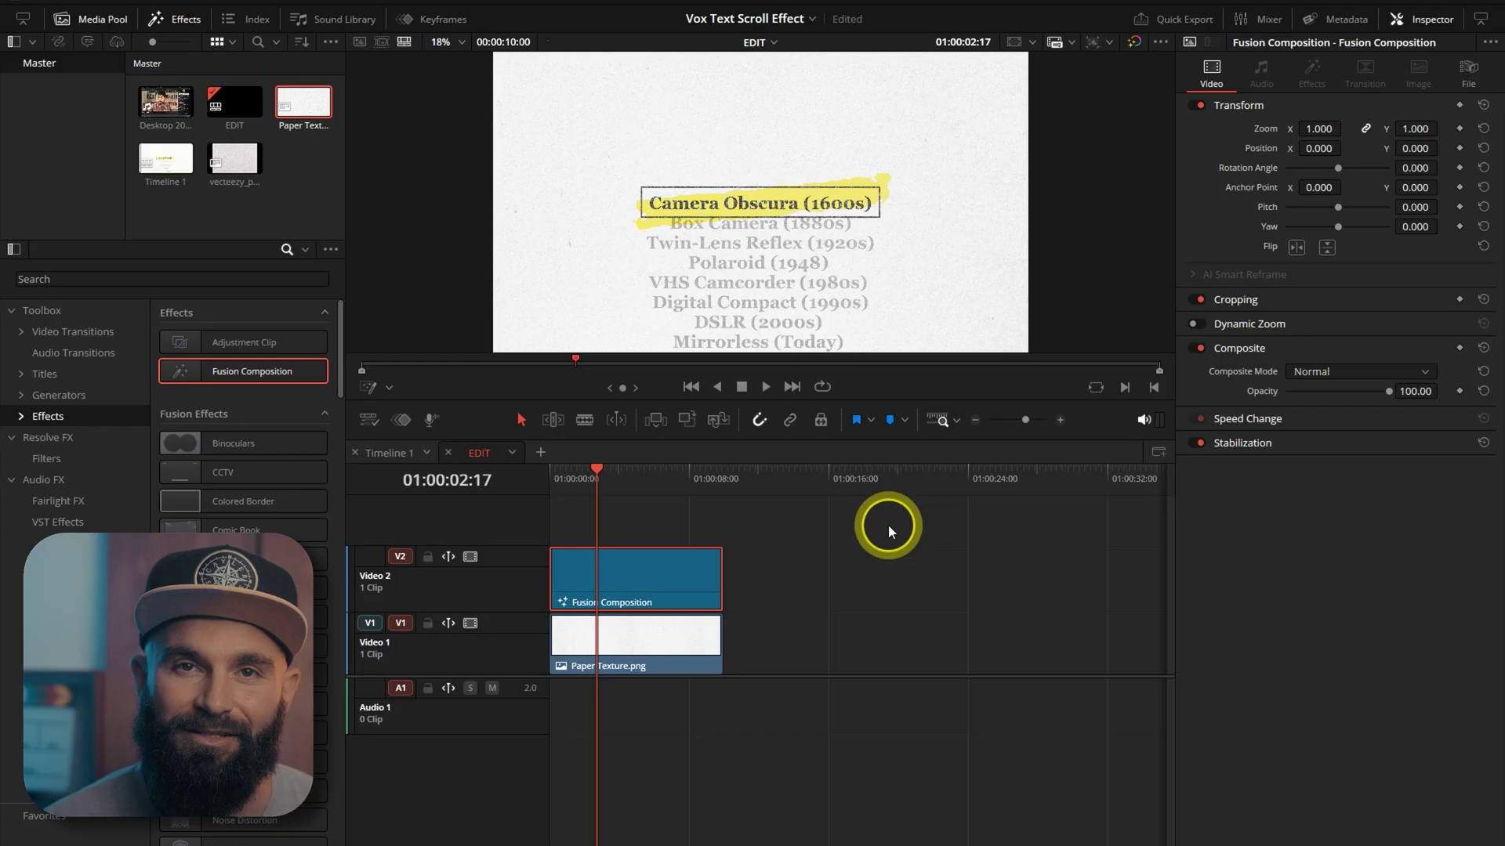
- Place Paper Texture.png on the timeline
left_click(888, 527)
left_click(298, 111)
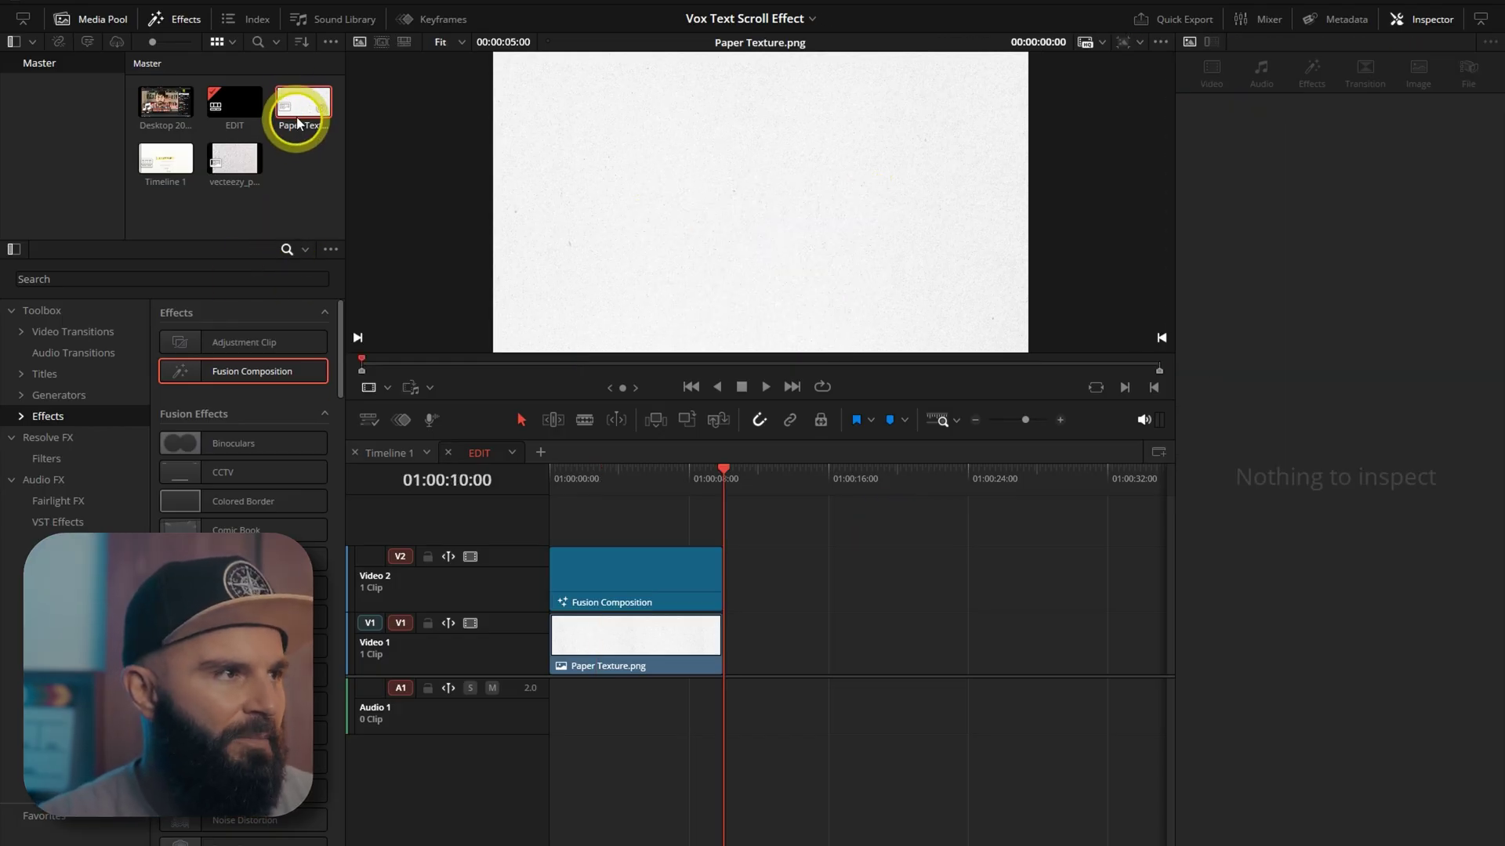
left_click_drag(303, 106, 746, 505)
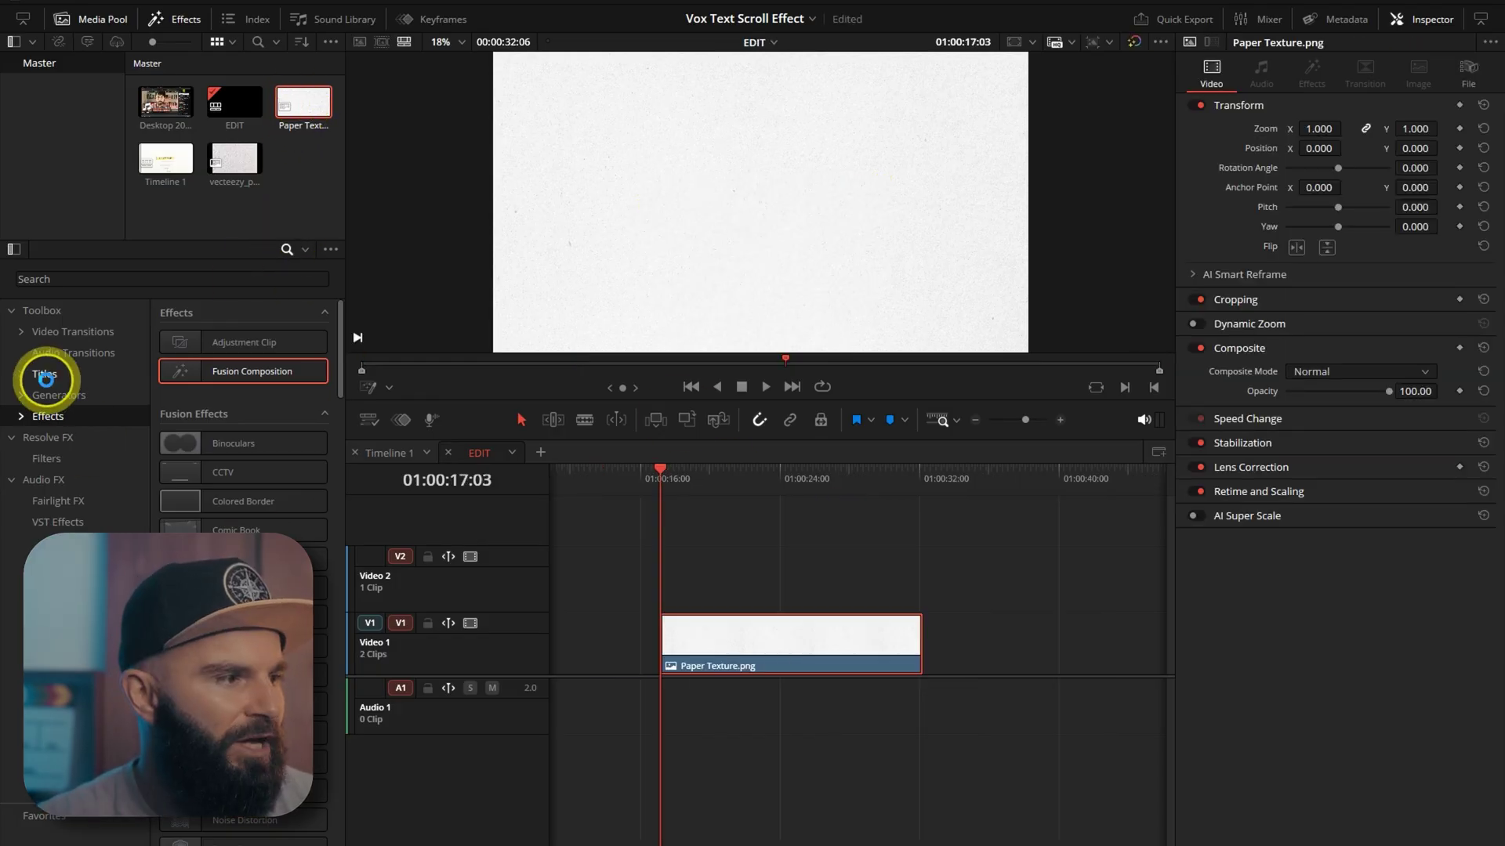
- Add a black Text+ camera list on V2 at size 0.075, keyframing Center Y from 1.156 to 0.25
left_click(45, 376)
left_click_drag(208, 510, 690, 580)
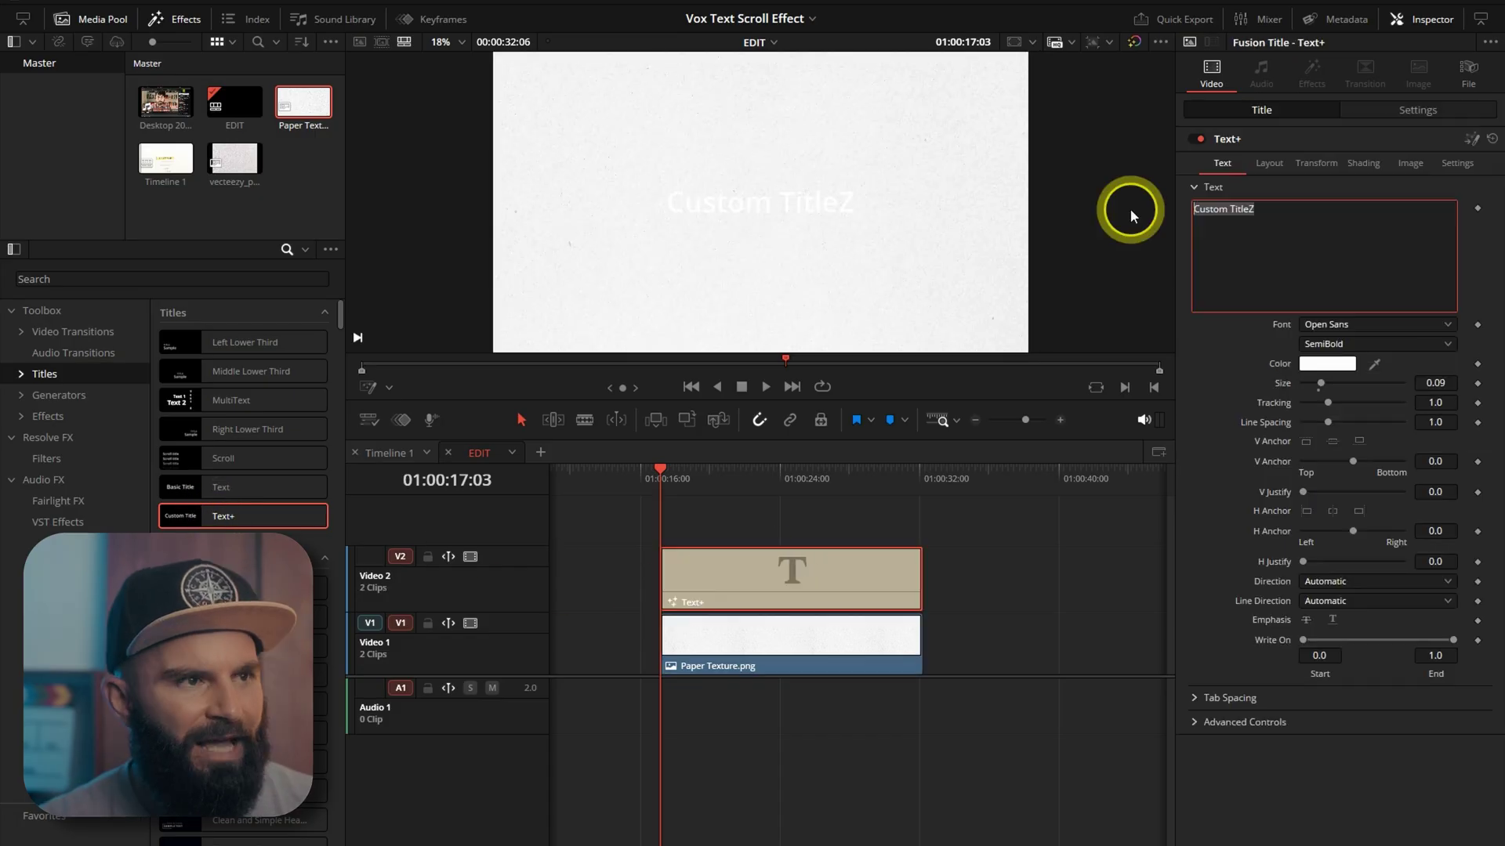
left_click(1340, 364)
left_click(571, 313)
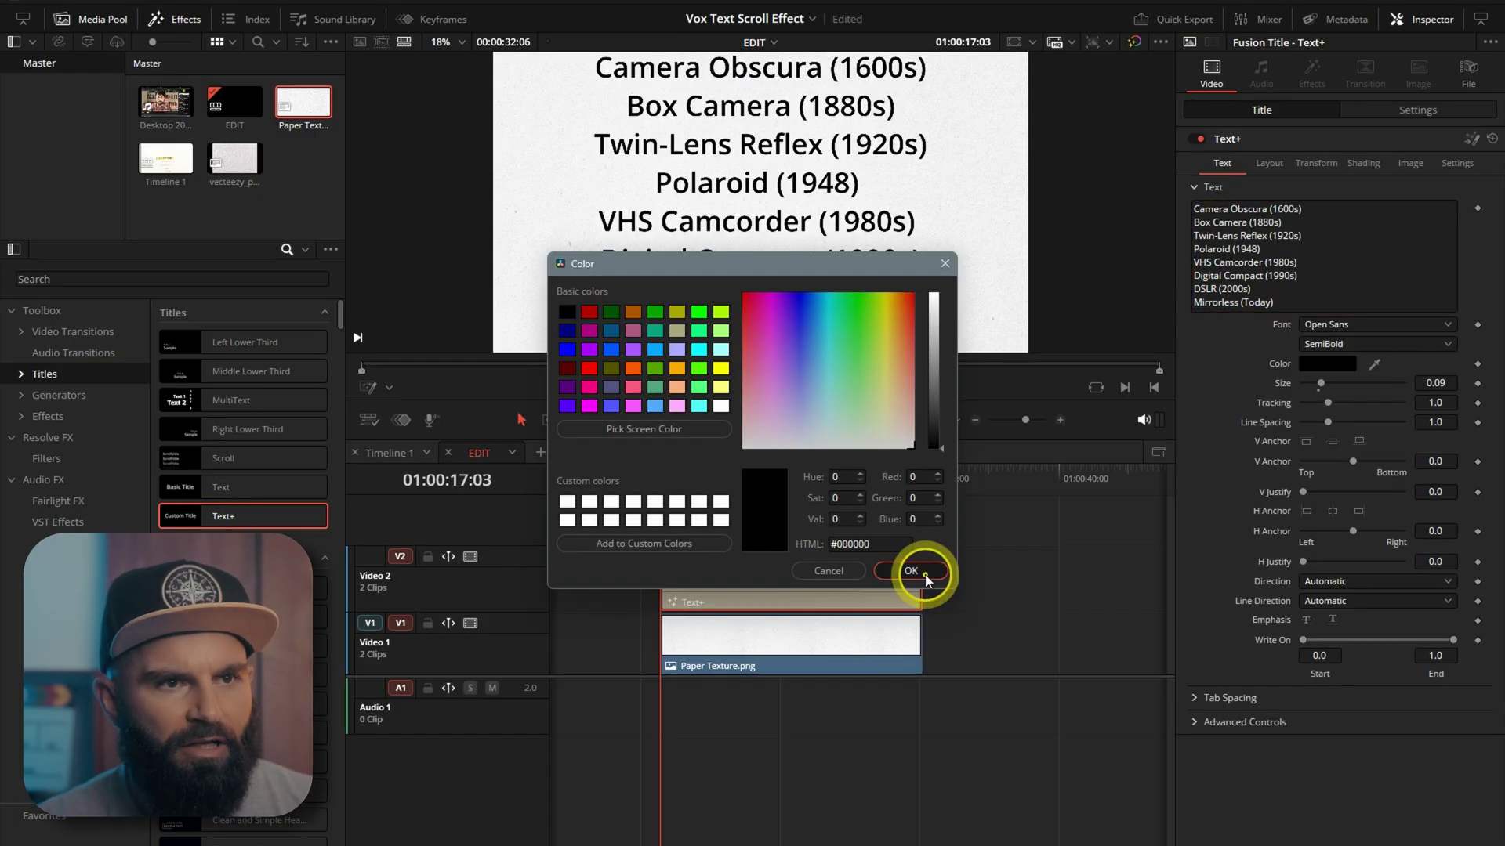
left_click(927, 572)
left_click_drag(1321, 383, 1307, 384)
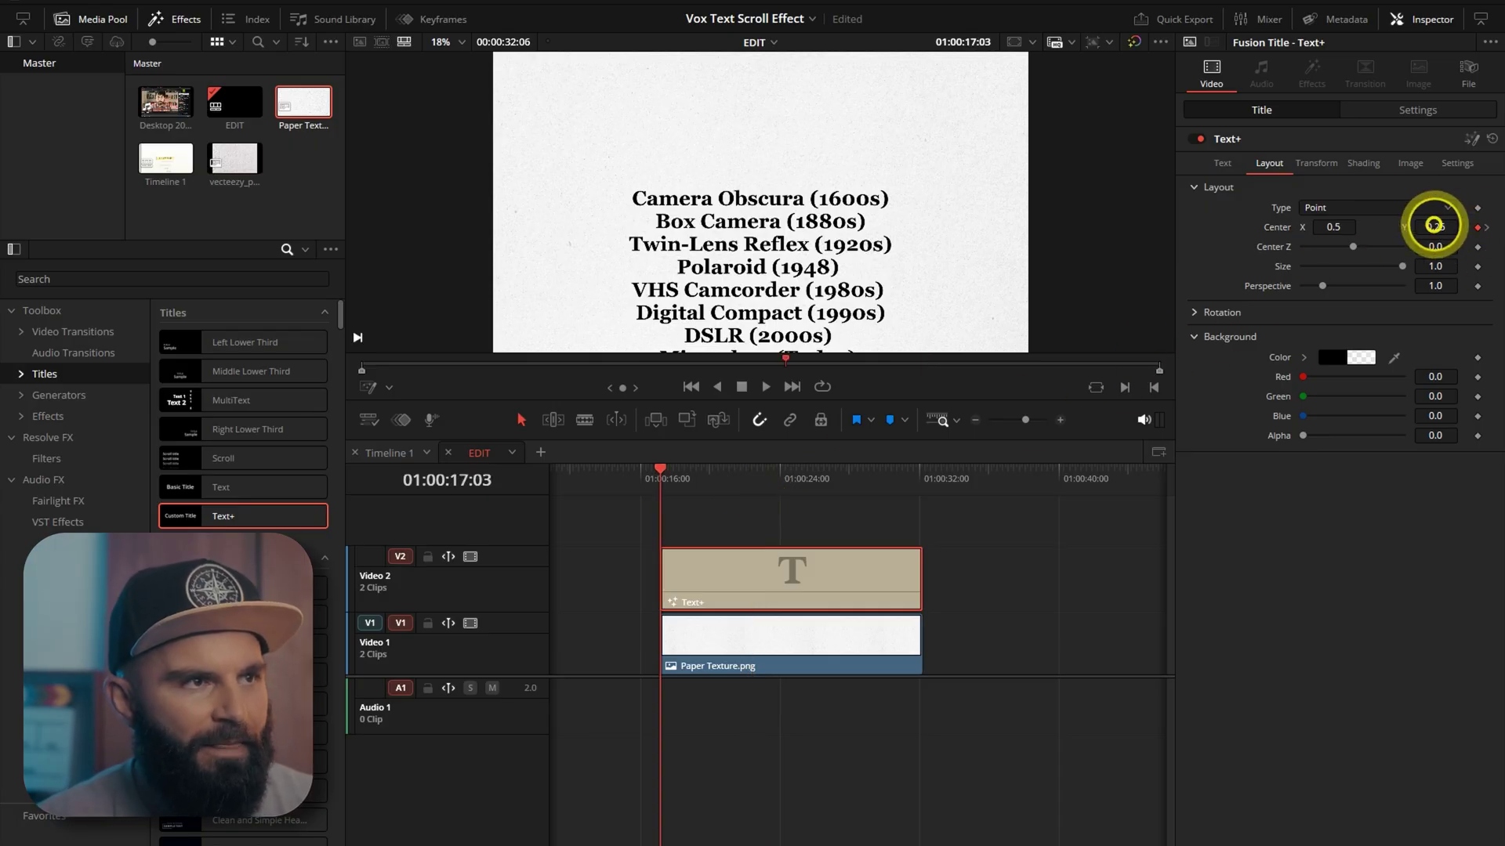
left_click_drag(1434, 225, 1383, 243)
left_click_drag(663, 482, 798, 495)
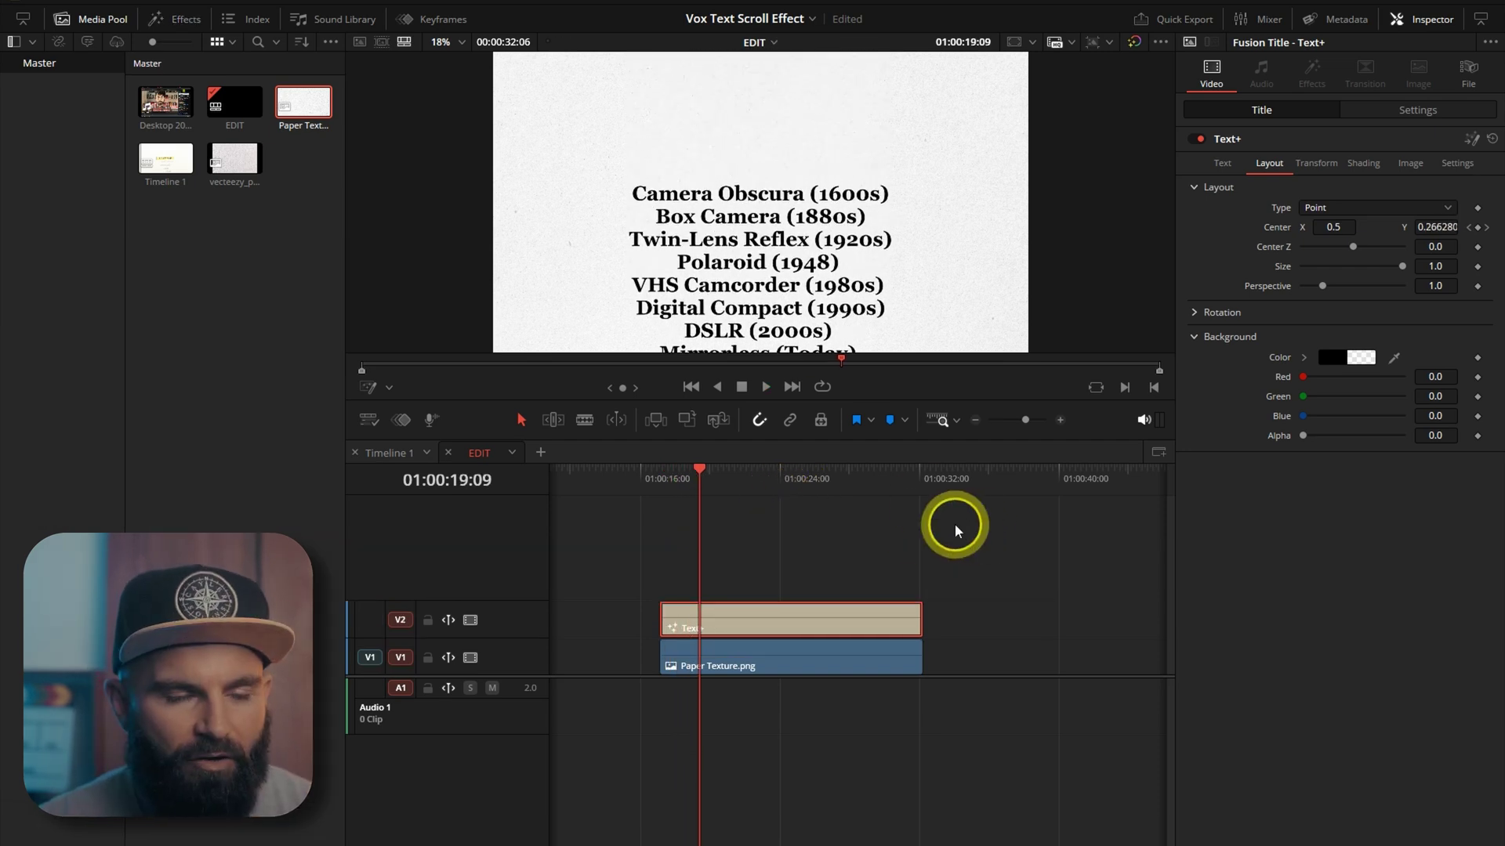
- Add Highlight Pro on V3, shortening, shifting right and tilting the yellow bar over Camera Obscura
left_click(170, 20)
left_click_drag(196, 345, 831, 605)
left_click_drag(741, 594, 755, 598)
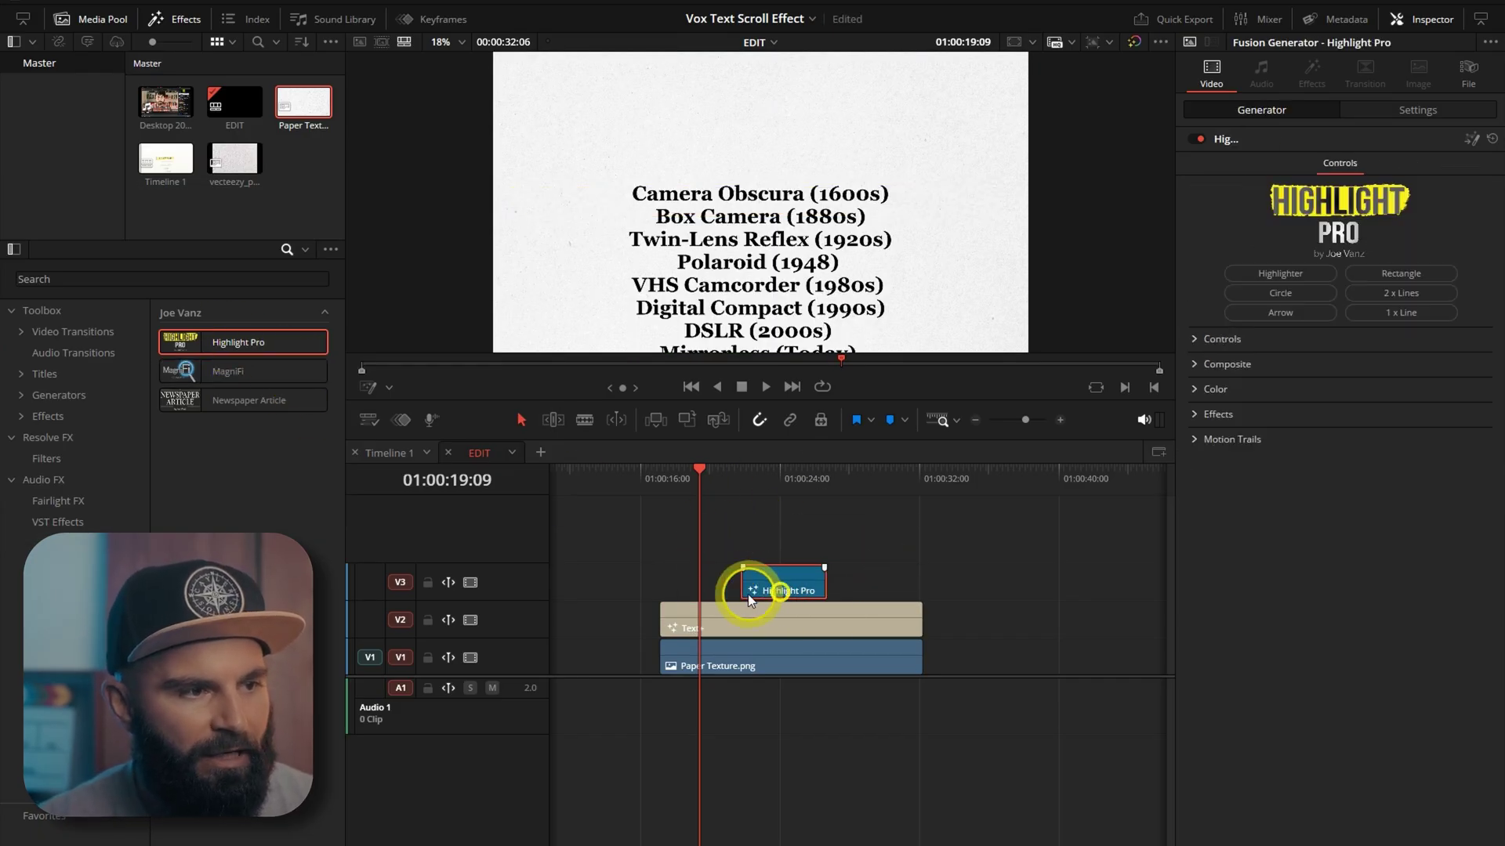
left_click(731, 472)
left_click(1217, 342)
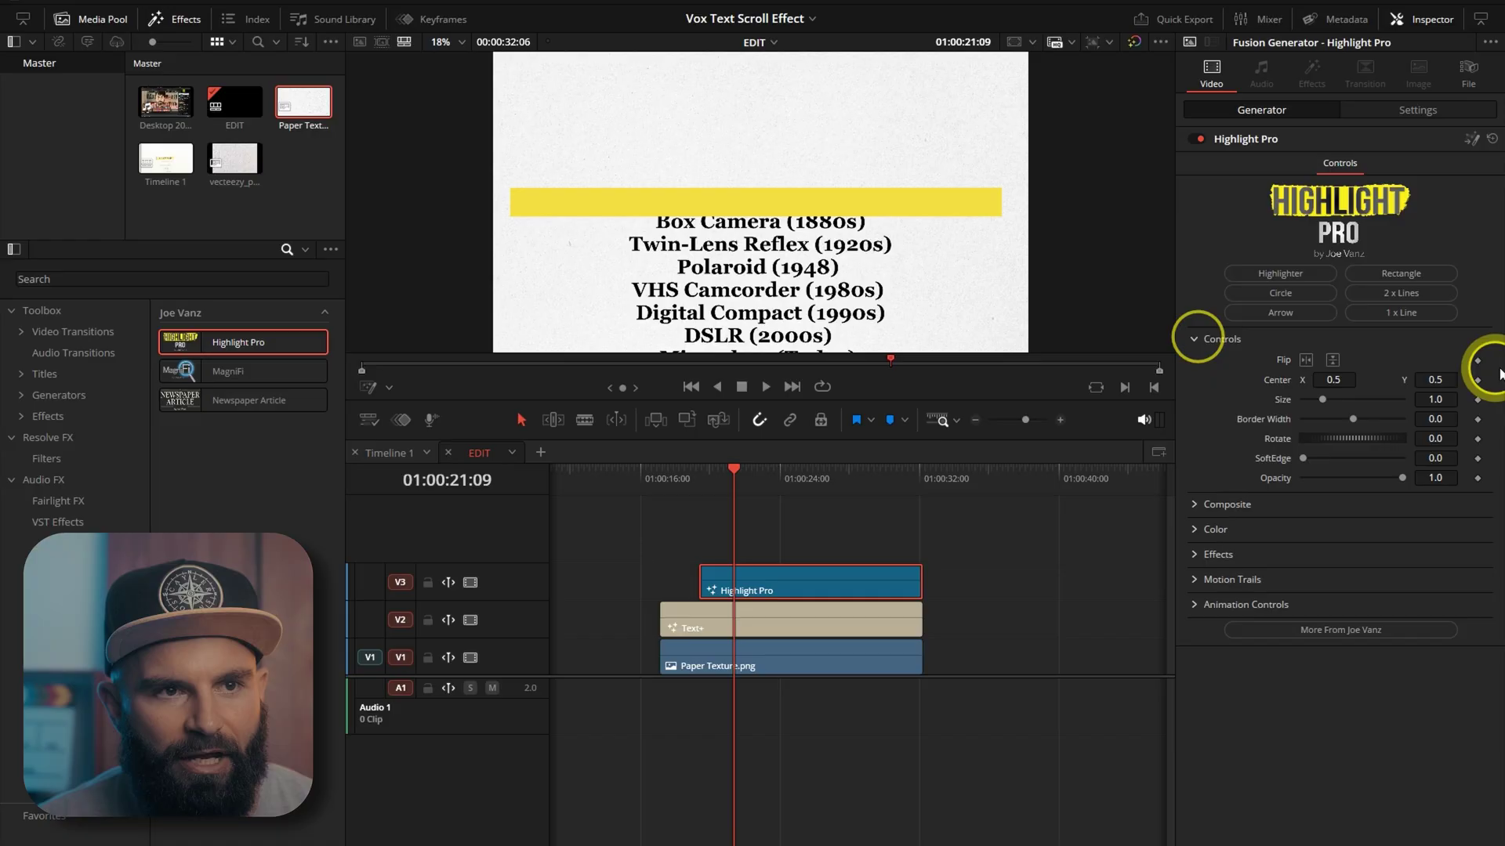
left_click_drag(1421, 399, 1207, 396)
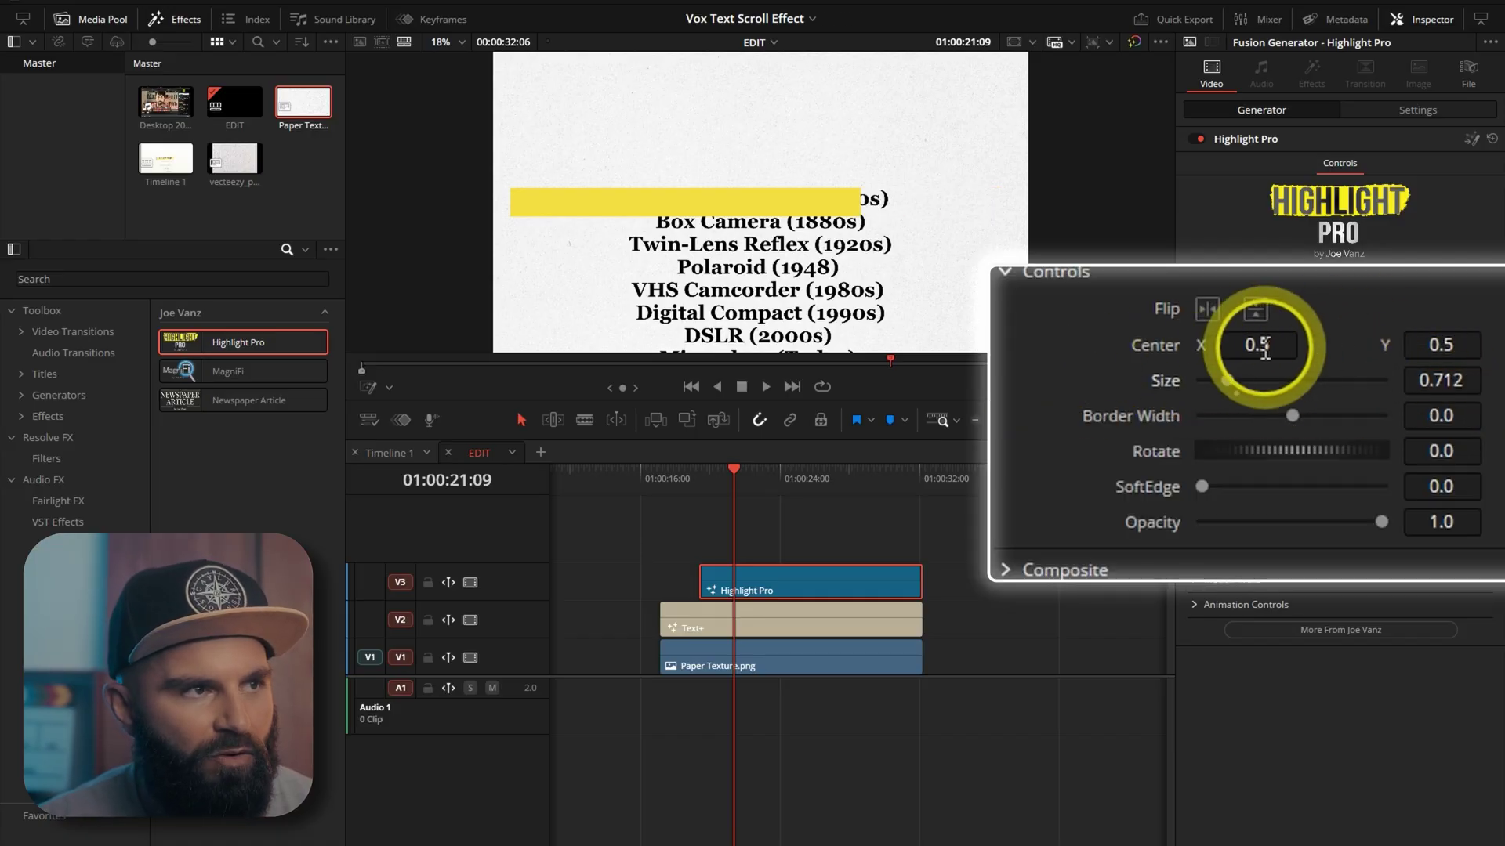
left_click_drag(1264, 347, 1384, 338)
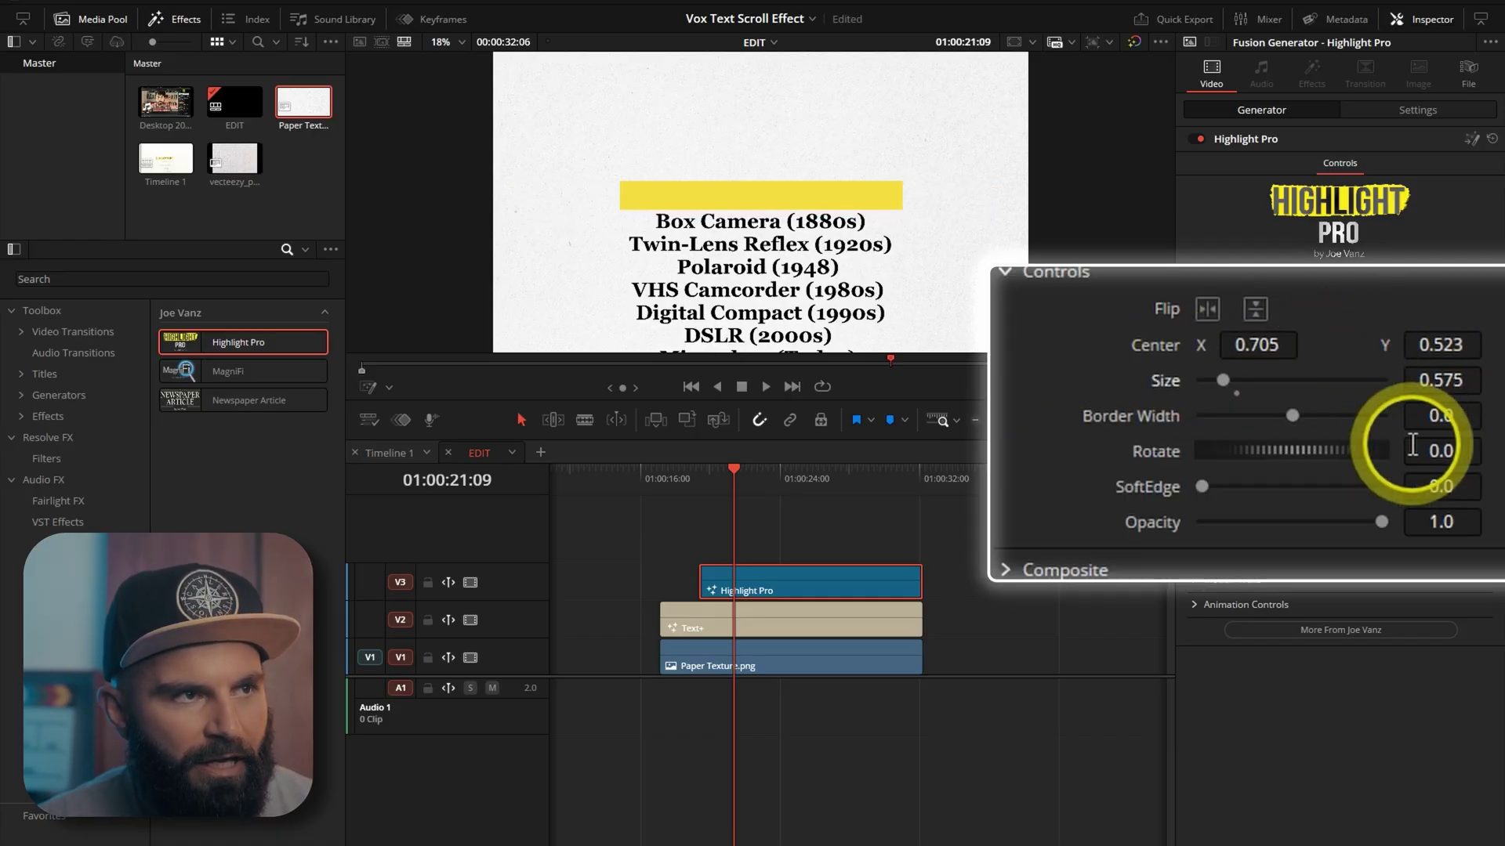
left_click_drag(1346, 442, 1372, 442)
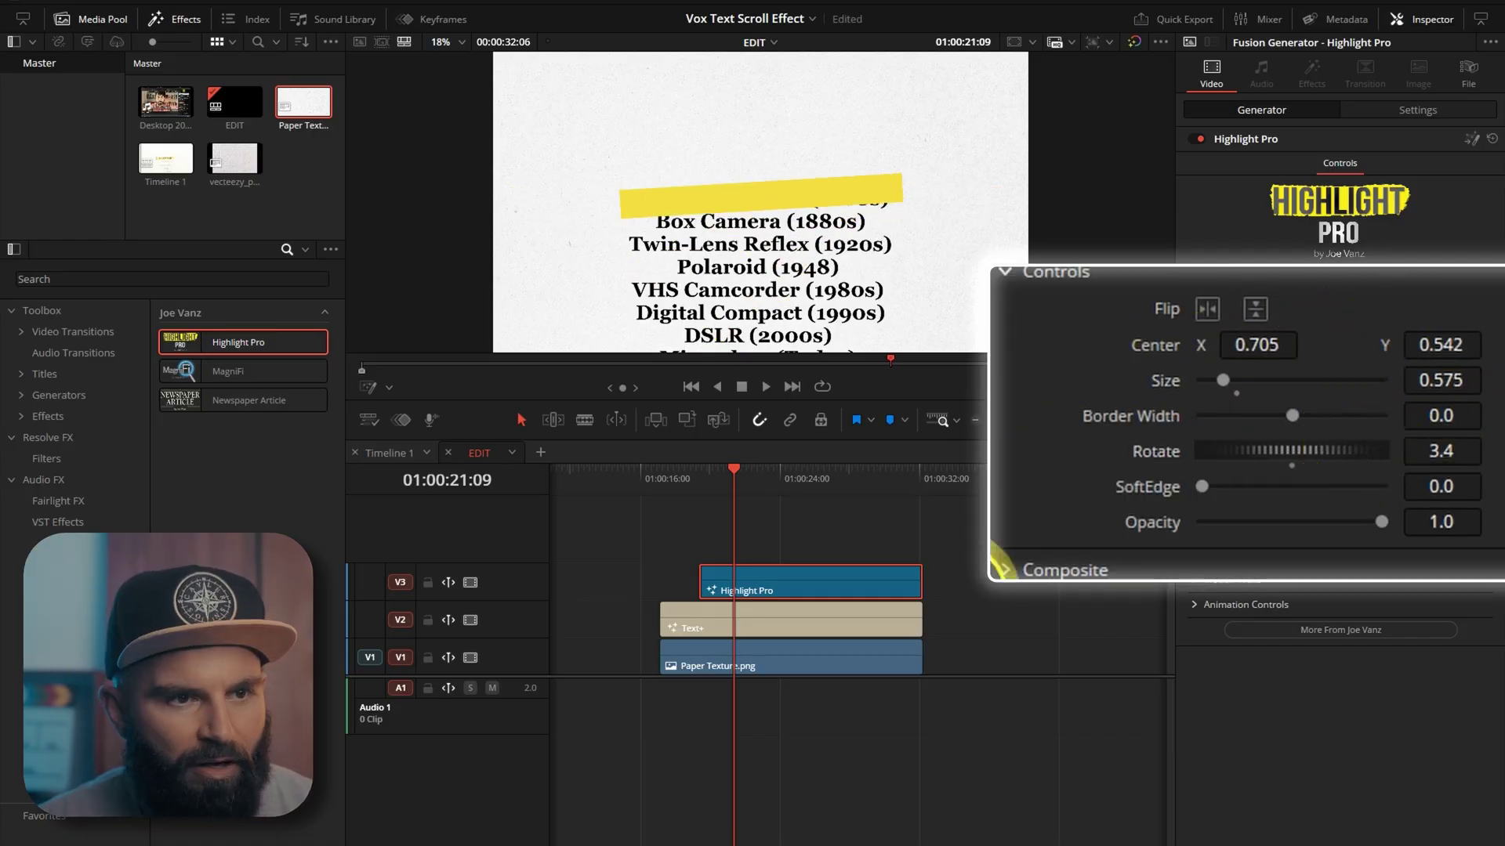
- Set the highlight's Apply Mode to Multiply and Texture Level to 0.984, then play it back
left_click(1194, 505)
left_click(1301, 502)
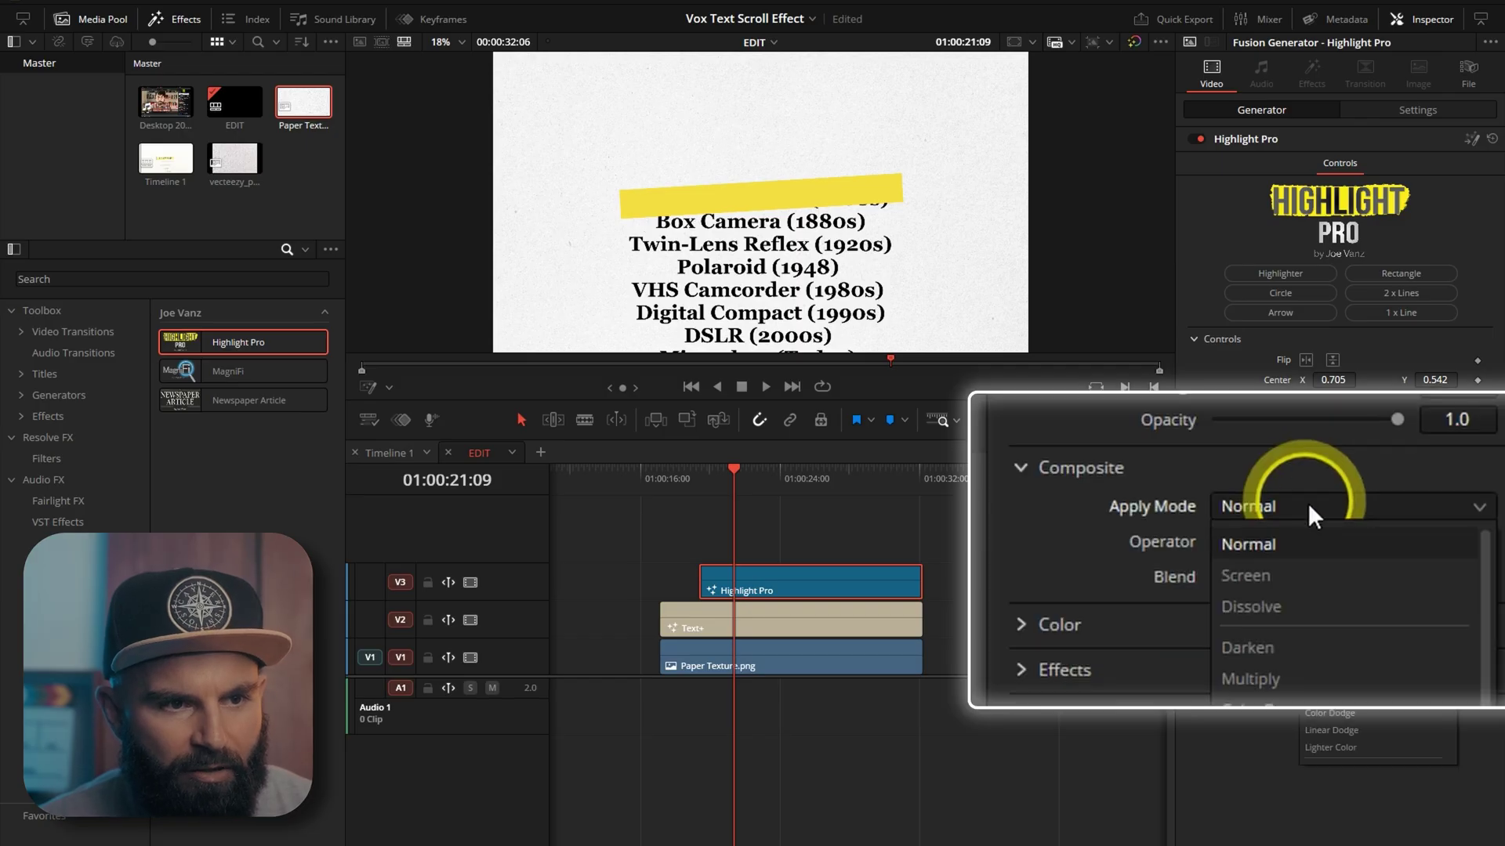
left_click(1262, 678)
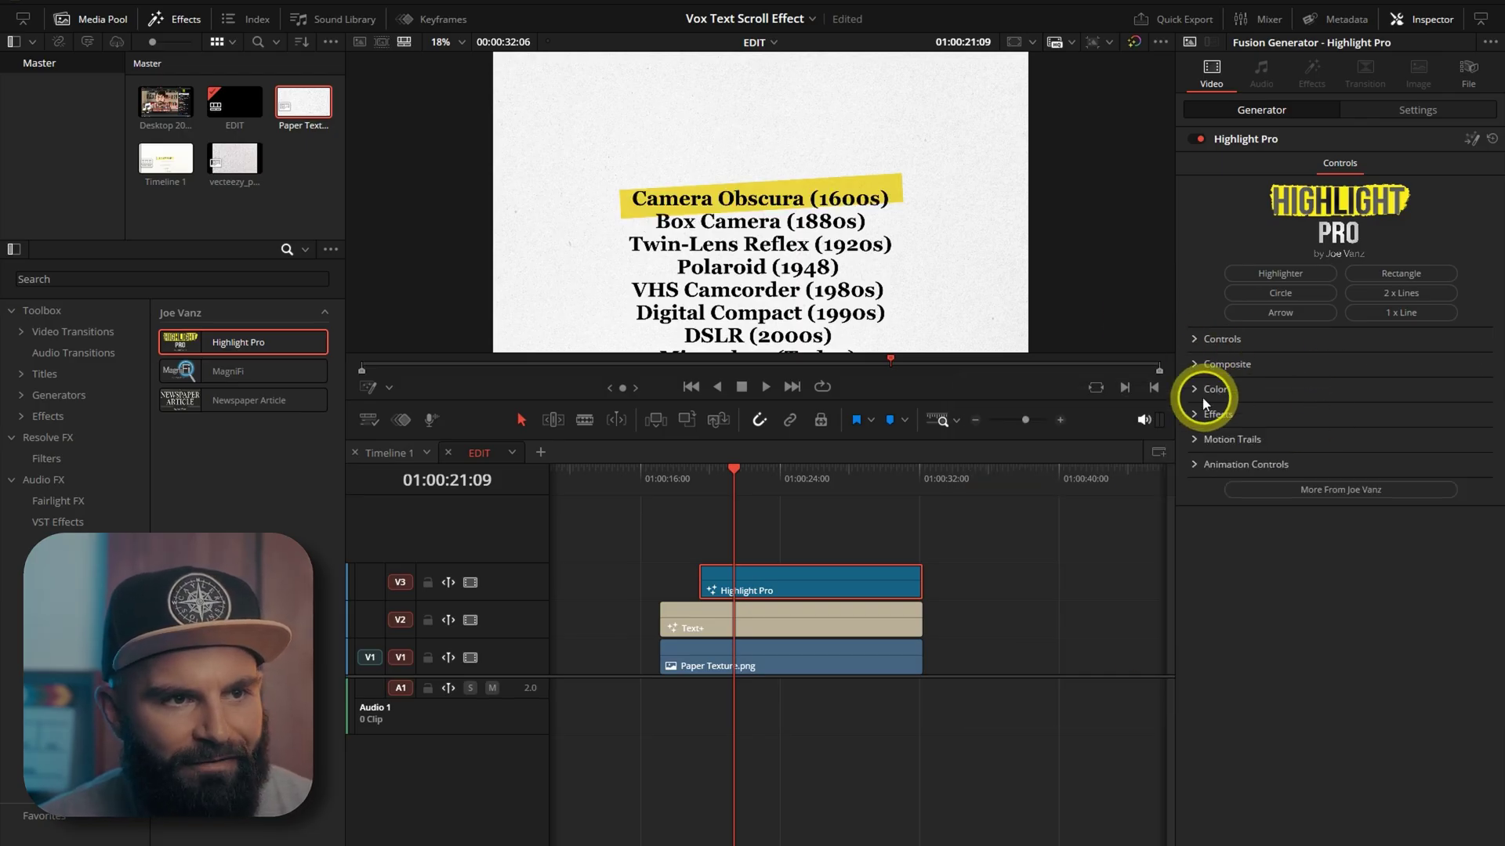
left_click(1190, 415)
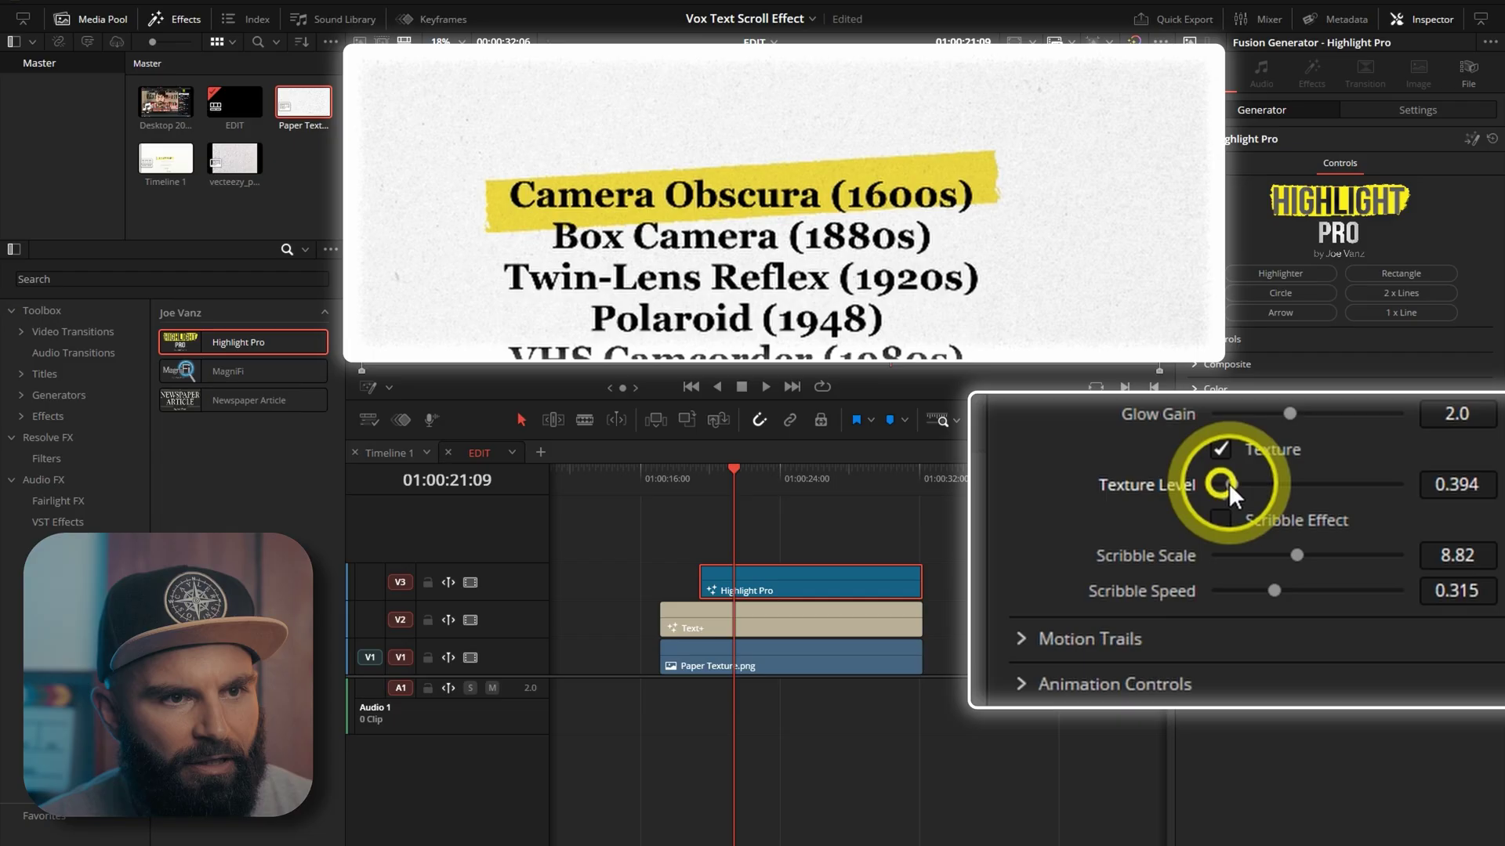
mouse_move(1248, 483)
left_mouse_down()
mouse_move(1234, 482)
mouse_move(1248, 483)
left_mouse_up()
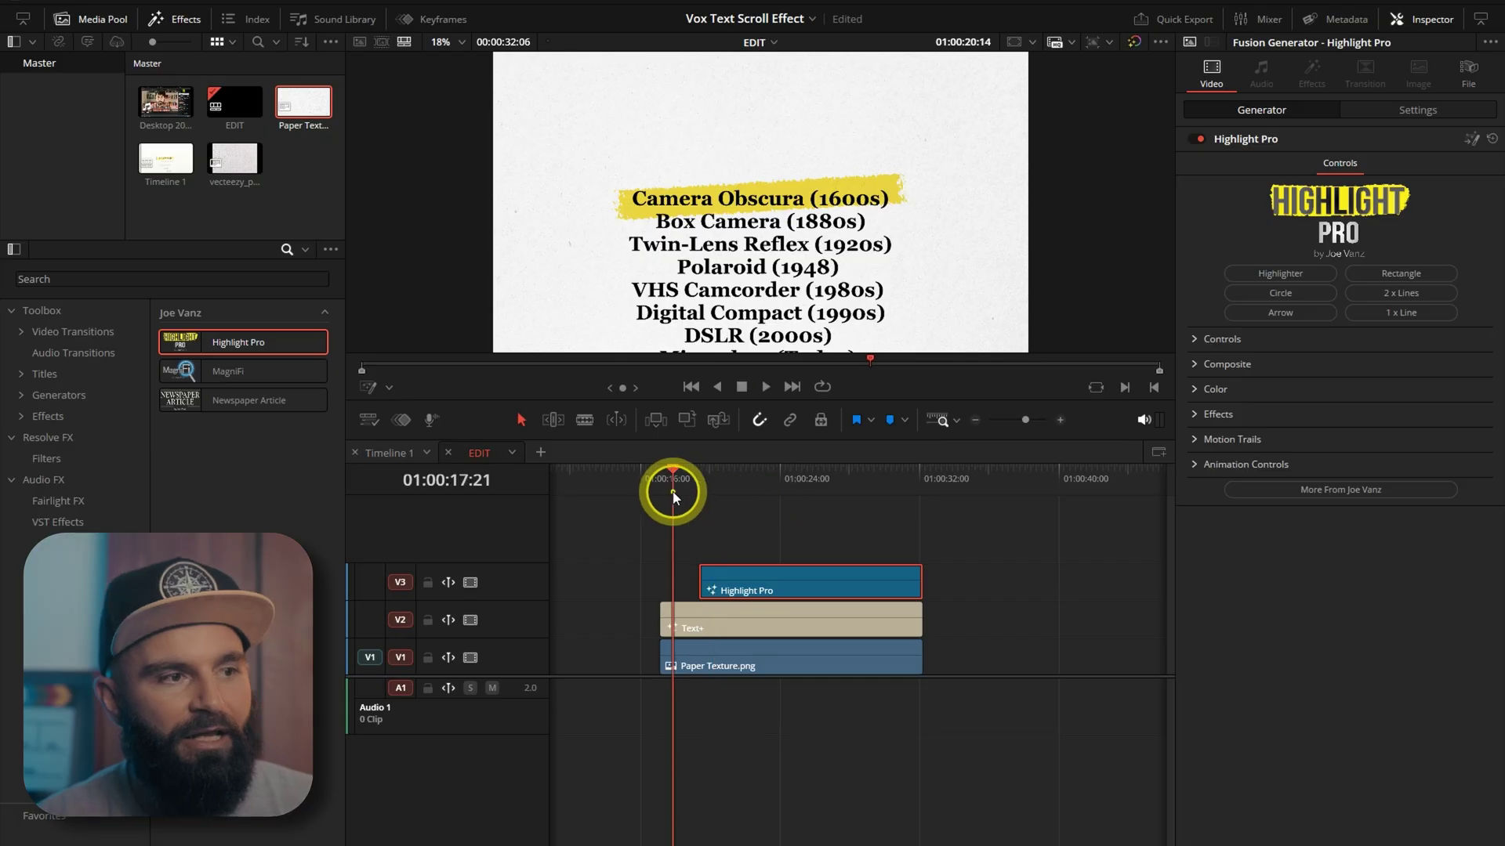
key("space")
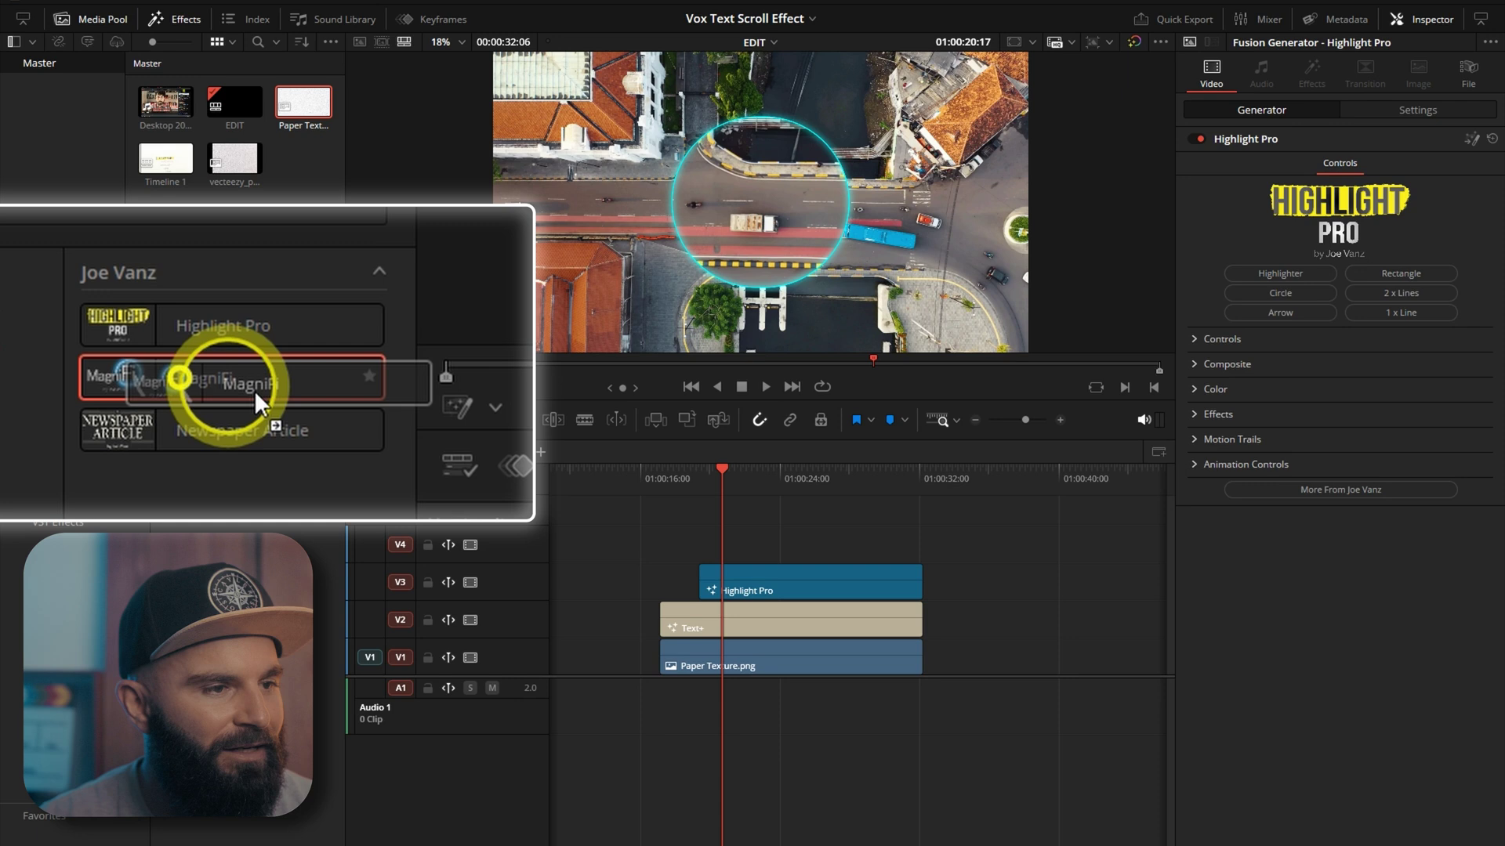
- Add MagniFi on Video 4 as a wide, short rectangle with magnification set to 0
left_click_drag(235, 377, 922, 547)
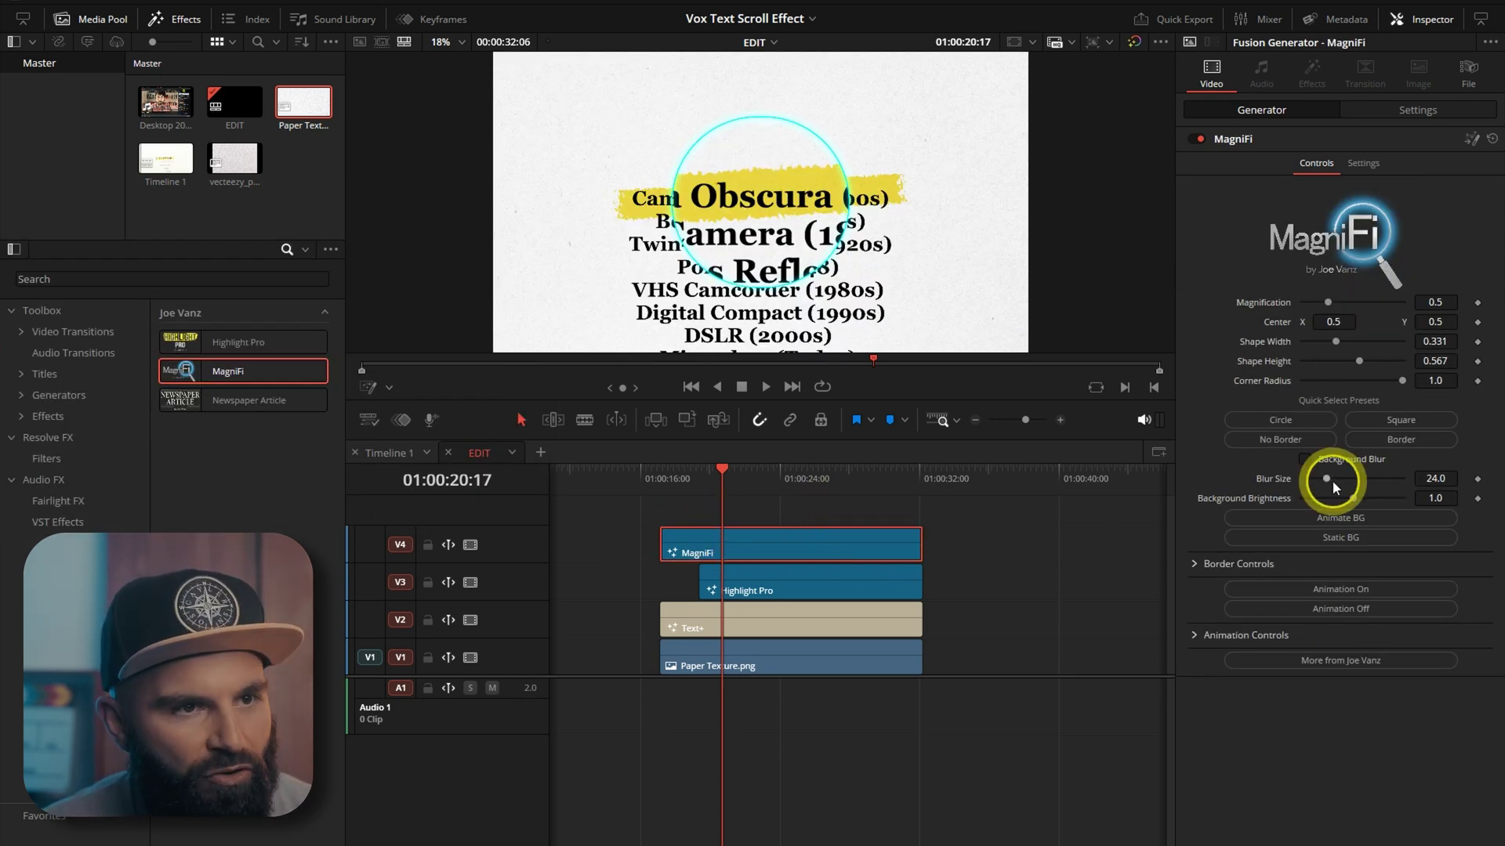
left_click(1401, 420)
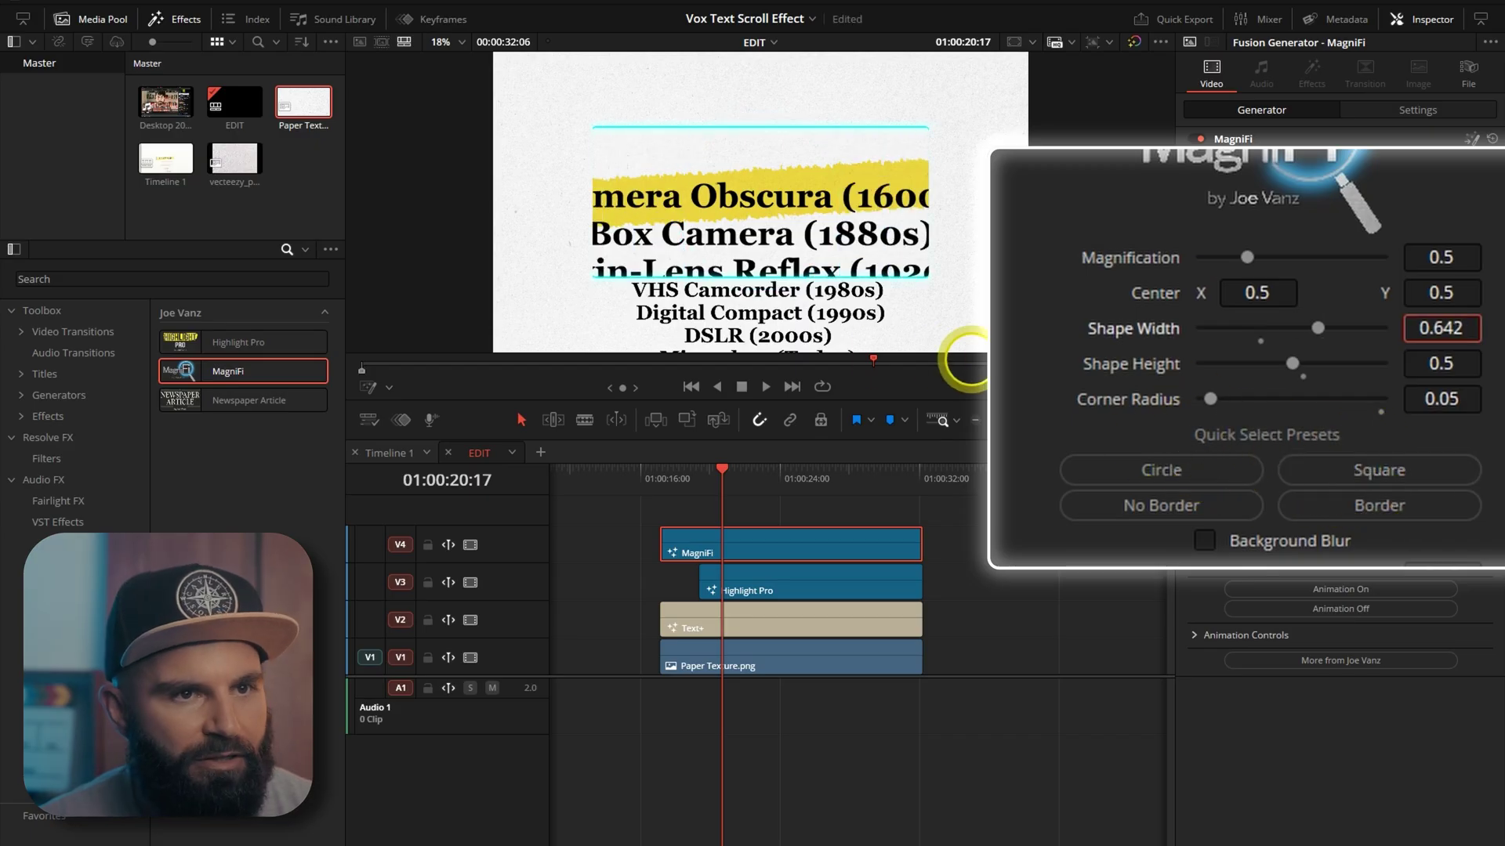
left_click_drag(1442, 366, 1222, 359)
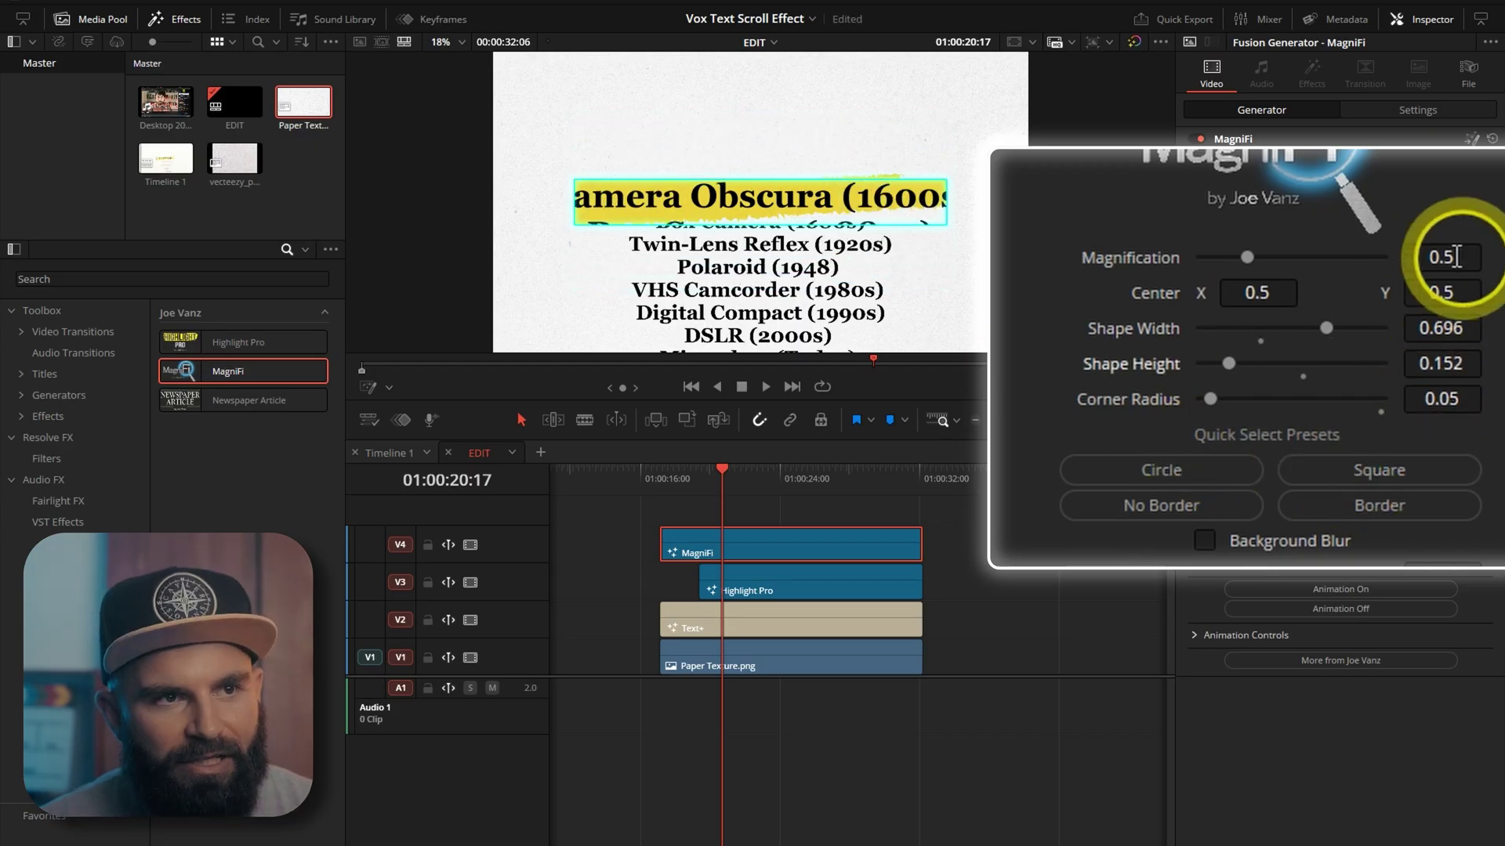
left_click_drag(1246, 259, 1178, 245)
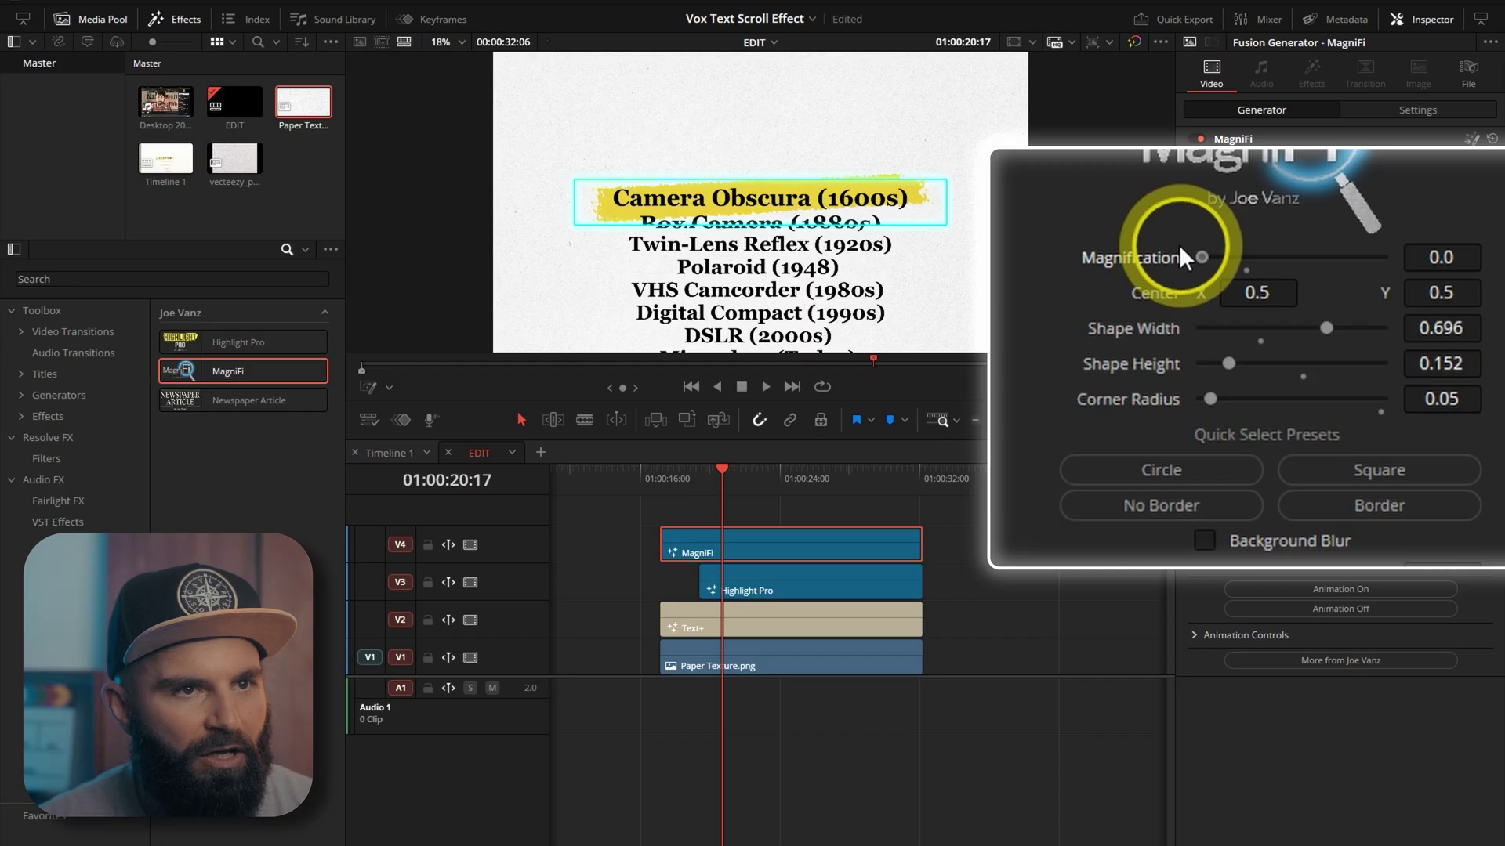
- Change the MagniFi box border colour from cyan to black
left_click(1191, 563)
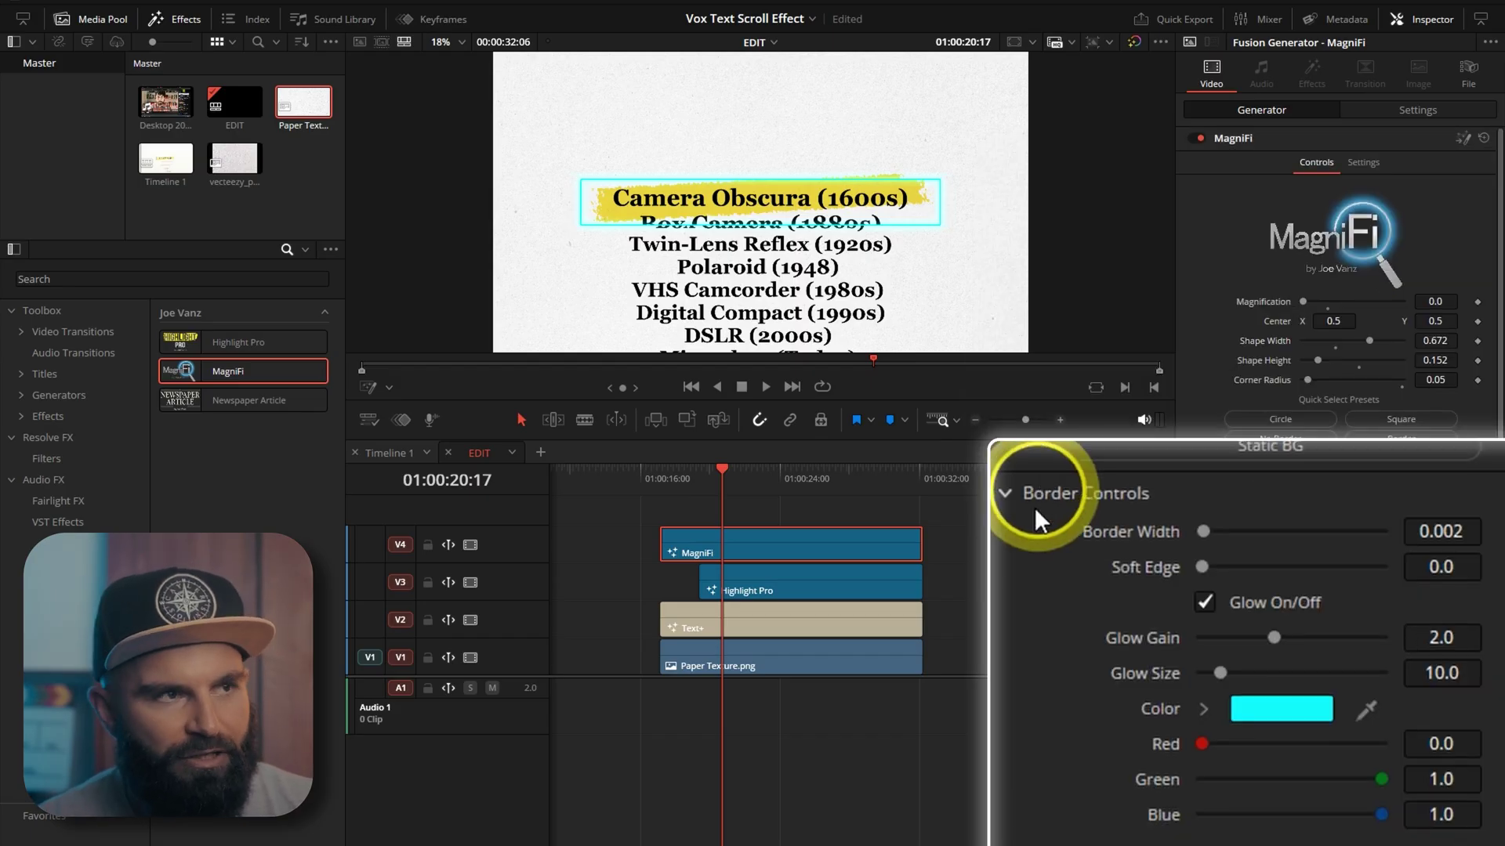
left_click(1294, 715)
left_click(569, 317)
left_click(910, 571)
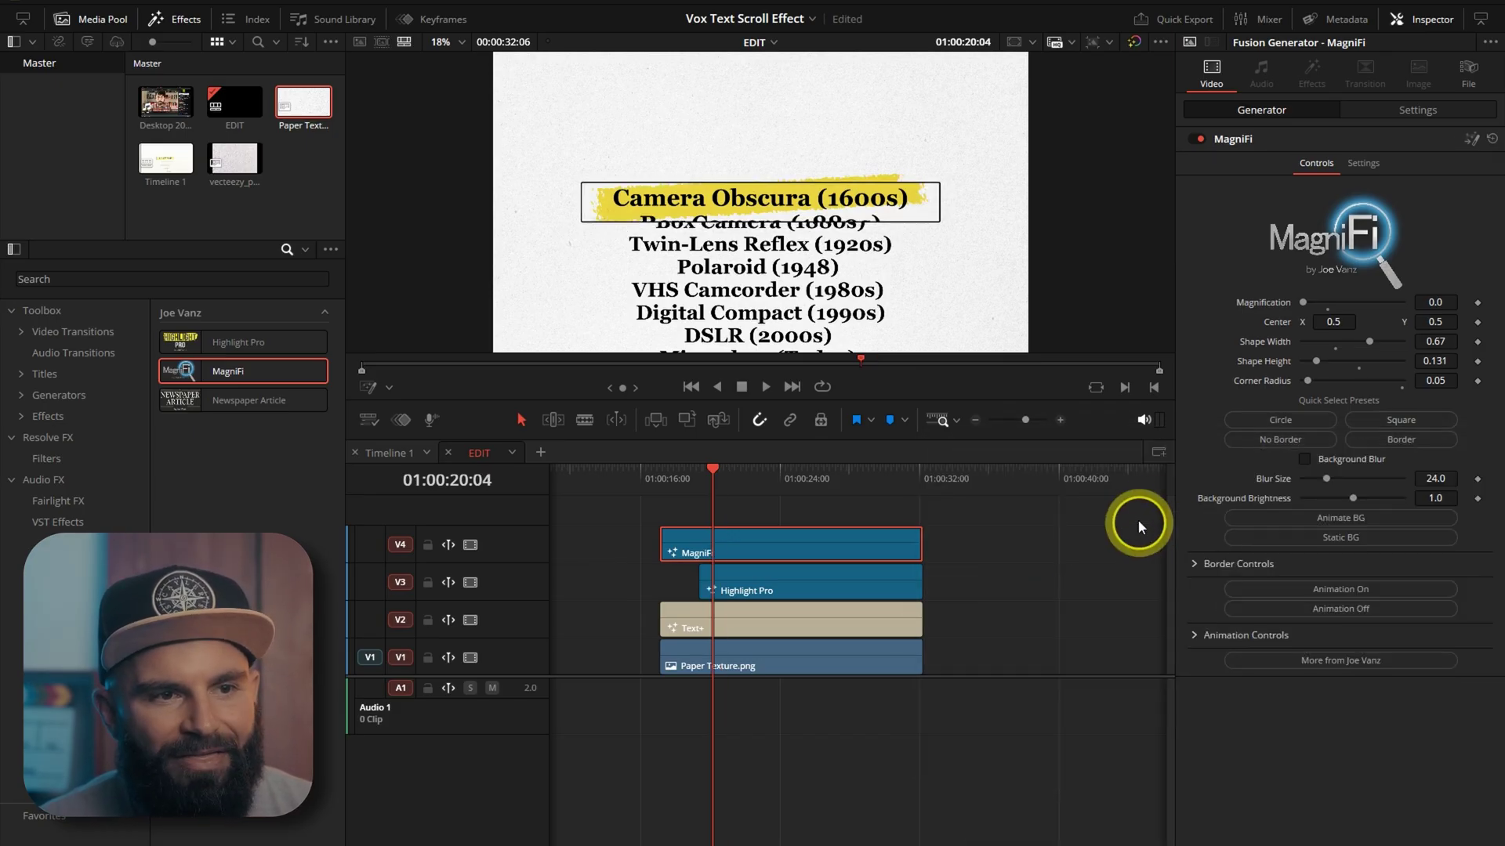
- Enable MagniFi's Background Blur at a lower Blur Size and turn on Animate BG
left_click(1304, 459)
left_click_drag(1442, 480, 1182, 471)
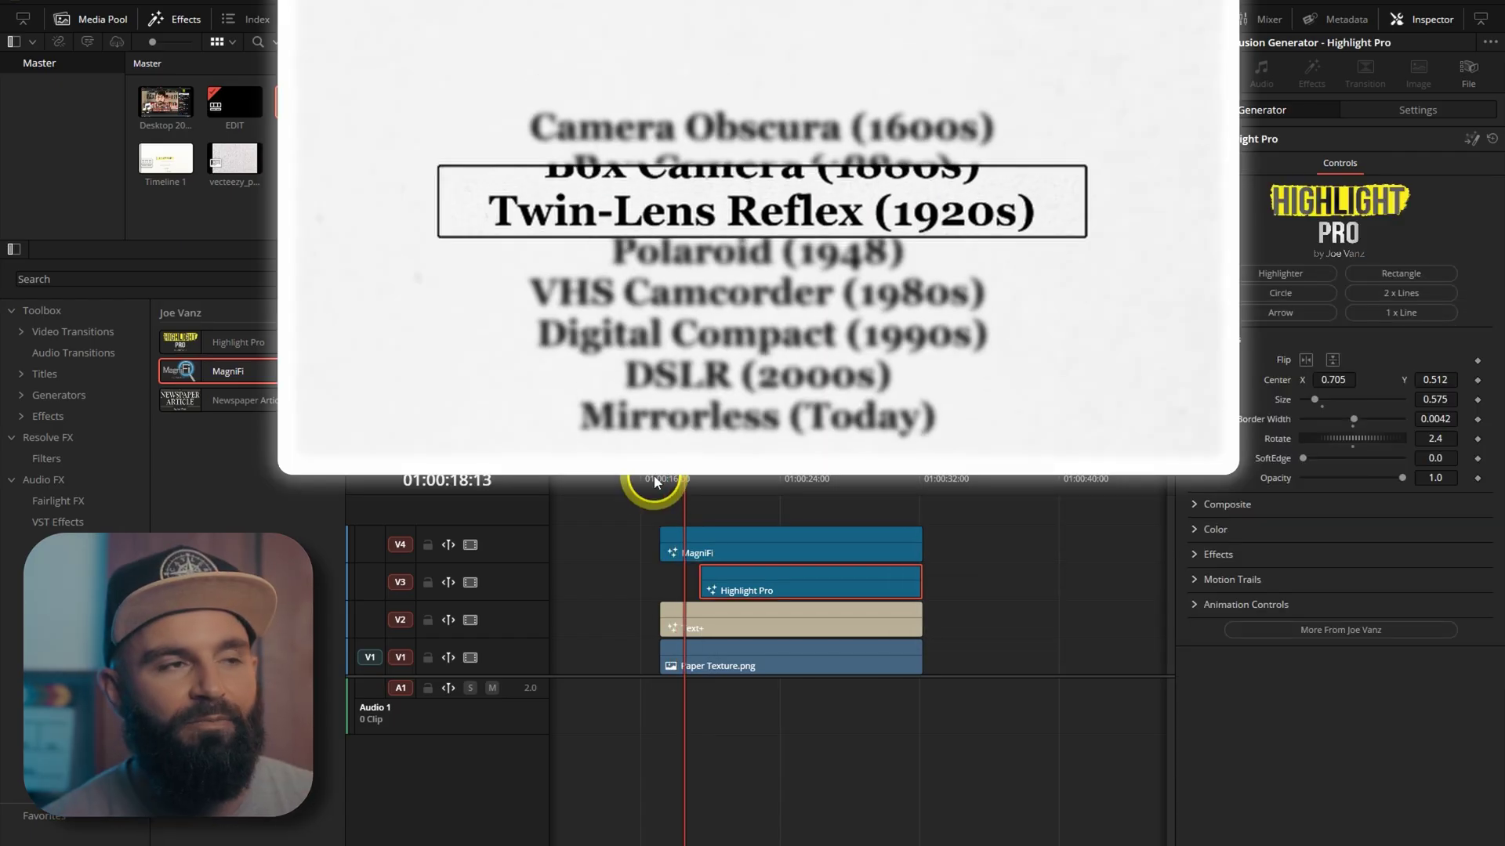
left_click(786, 529)
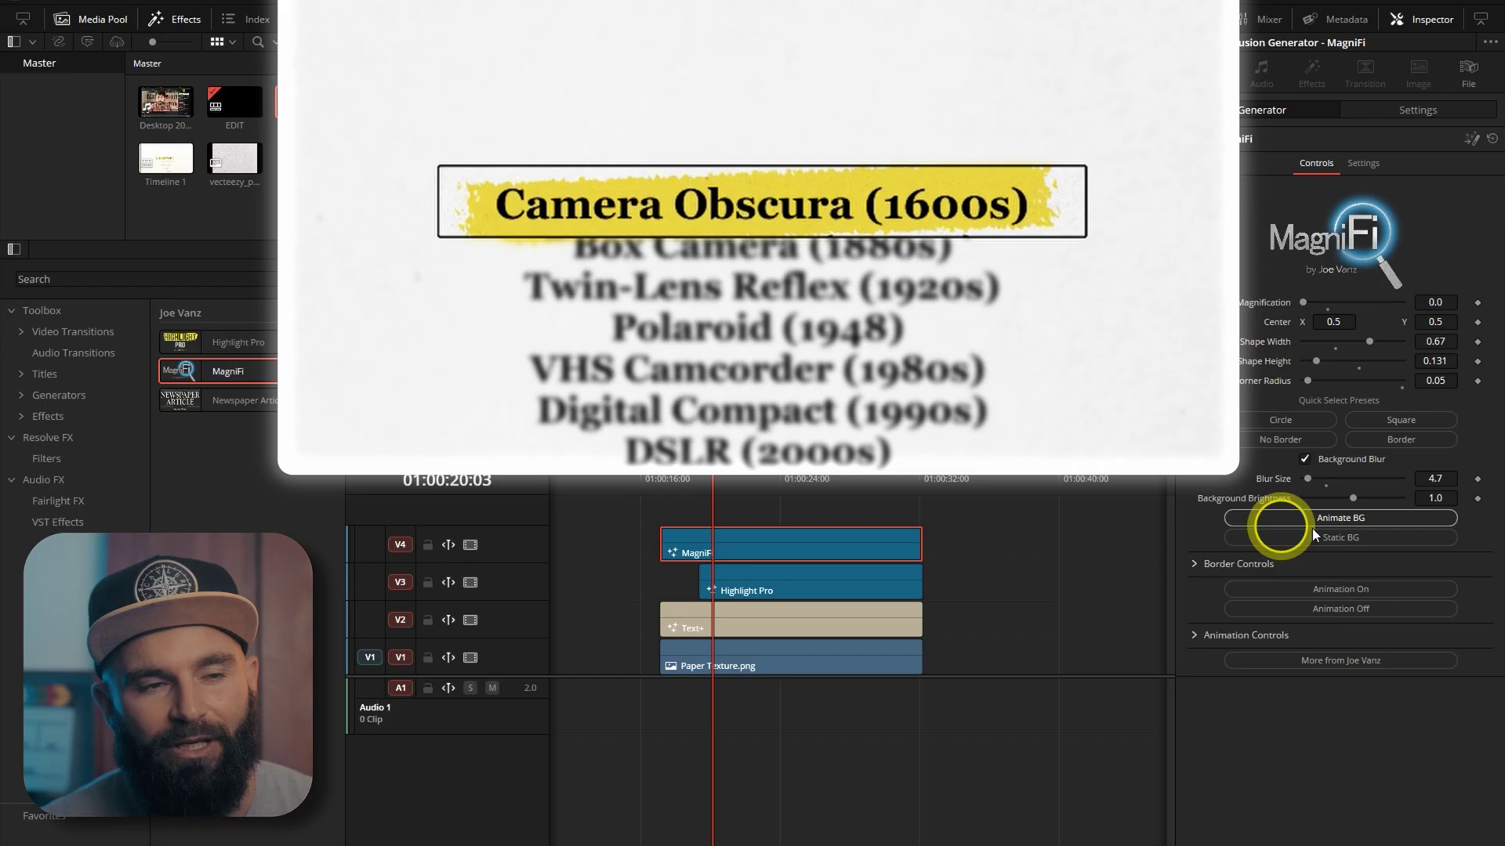
left_click(1315, 519)
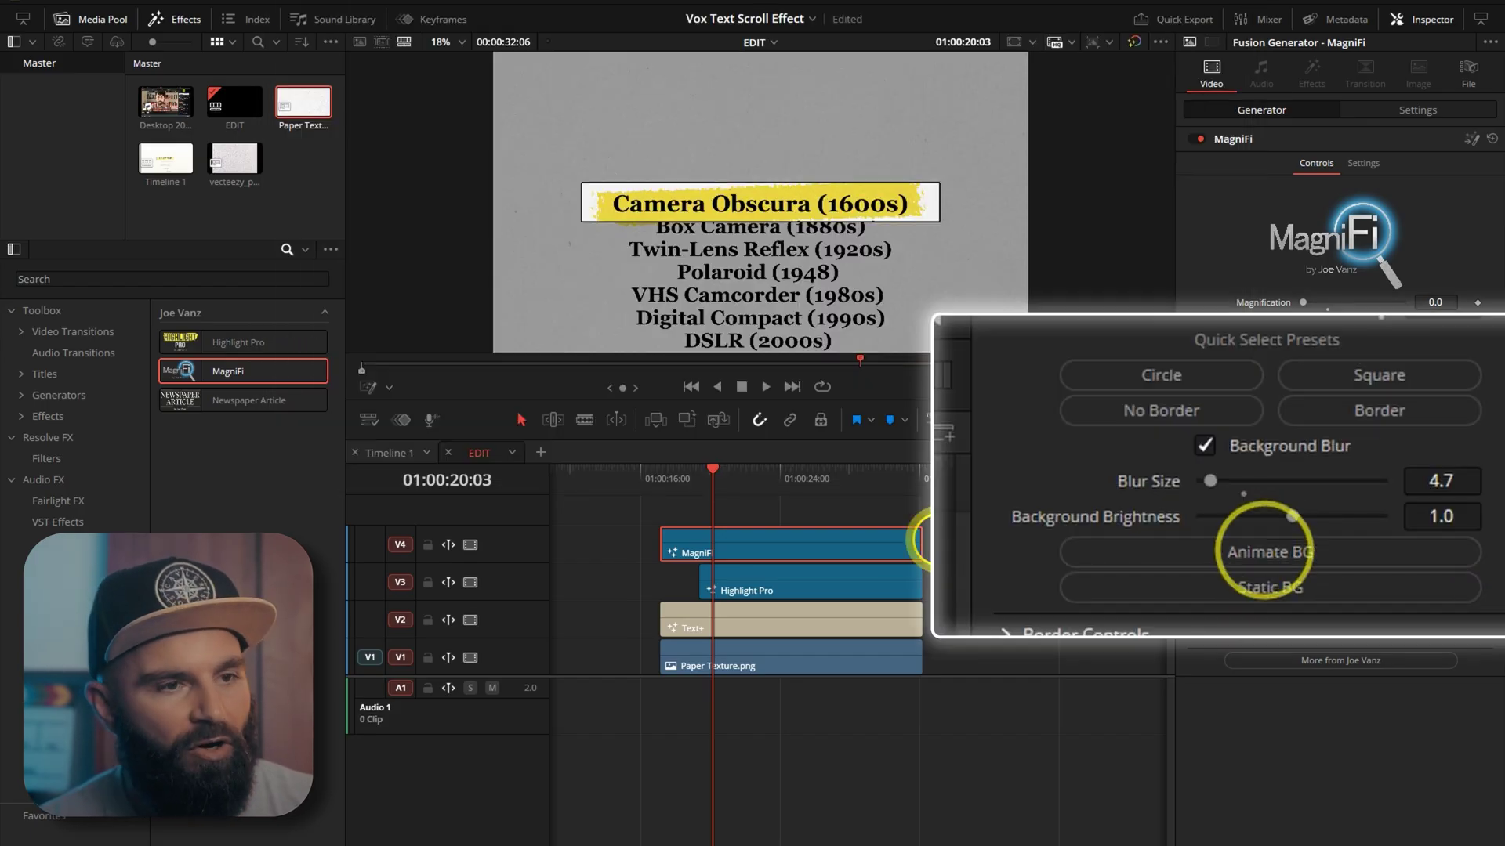
- Preview the effect and raise Blur Size to 12.1, replaying to check
left_click(660, 477)
key("space")
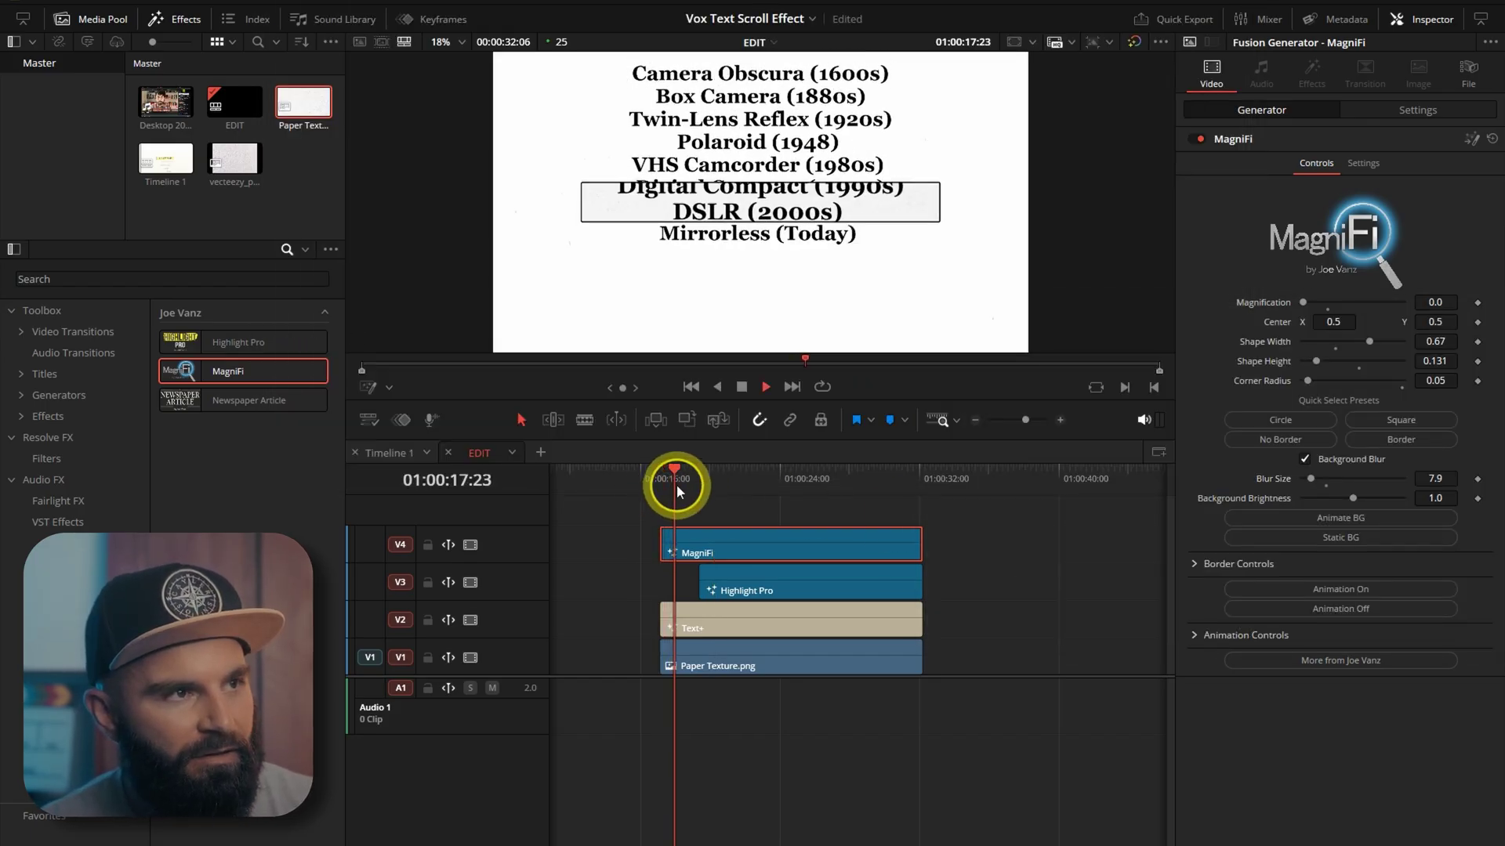
key("space")
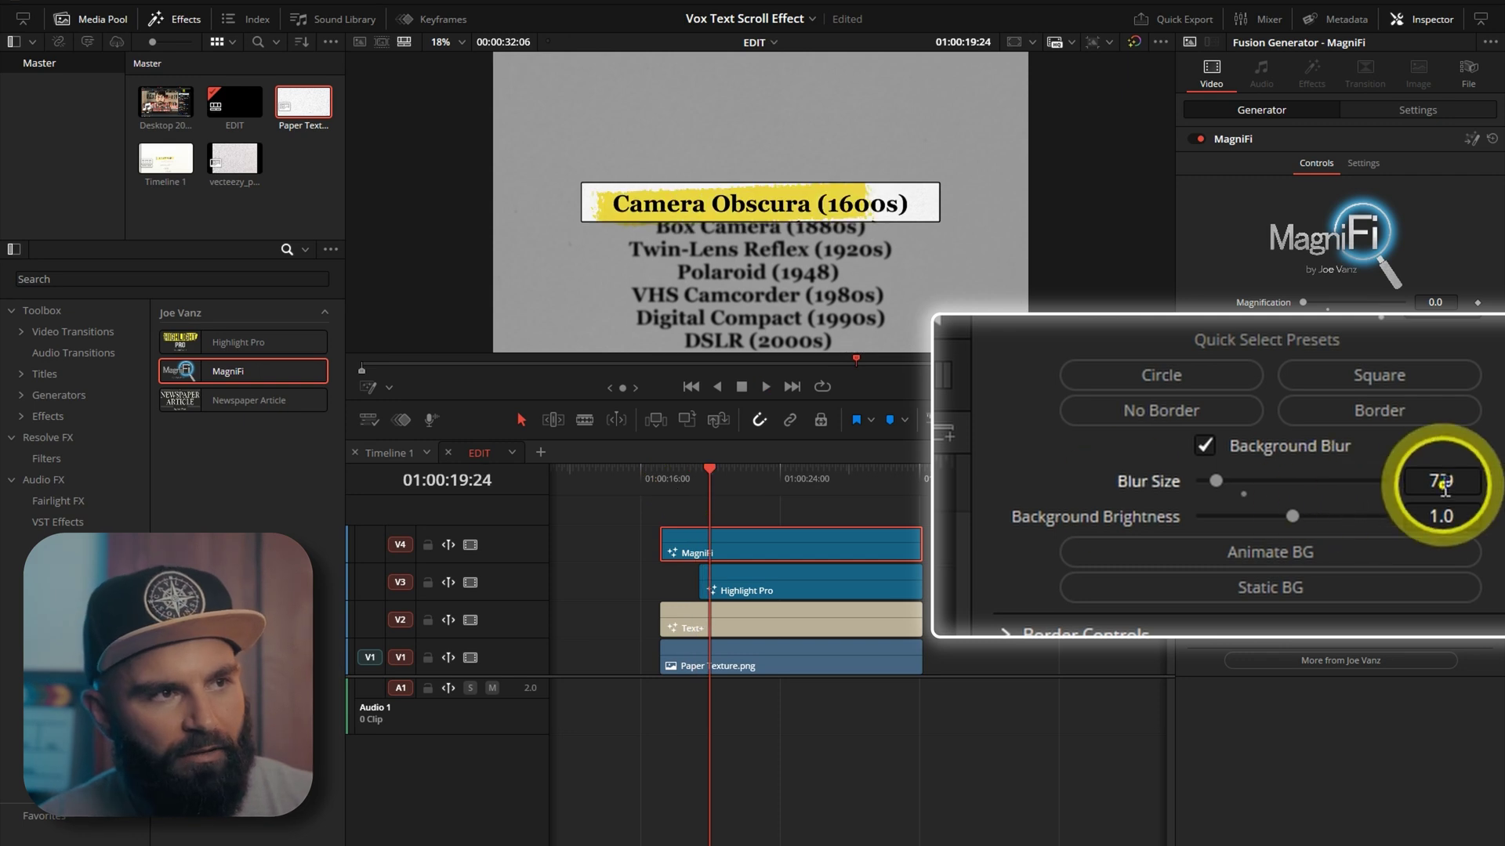
left_click_drag(1442, 483, 1493, 480)
left_click(660, 476)
key("space")
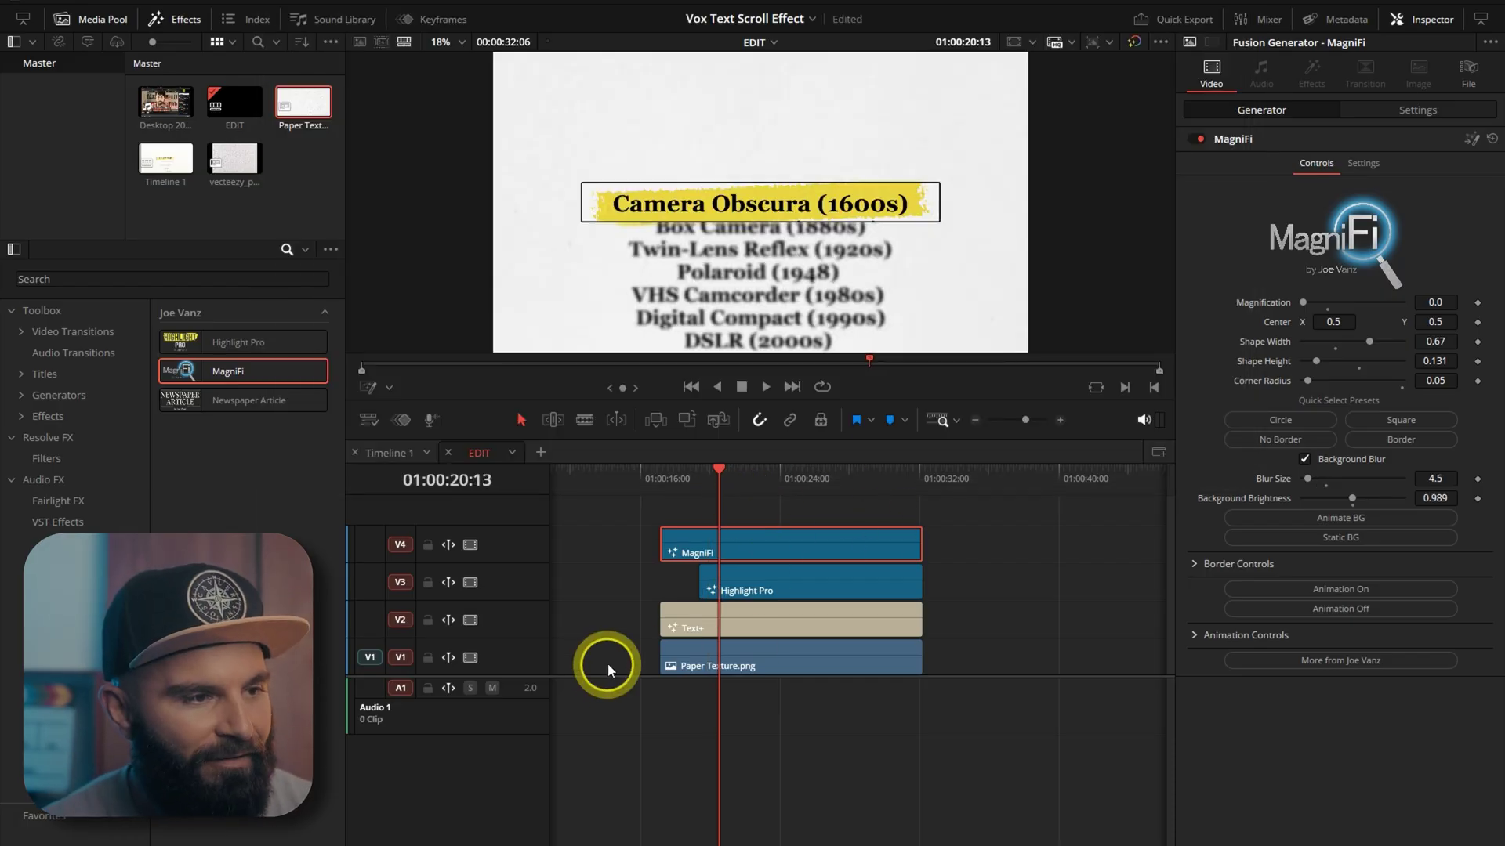
- Place a Highlight Pro clip on a new V5 track, extended to match the clips below
scroll(627, 648, "down", 2)
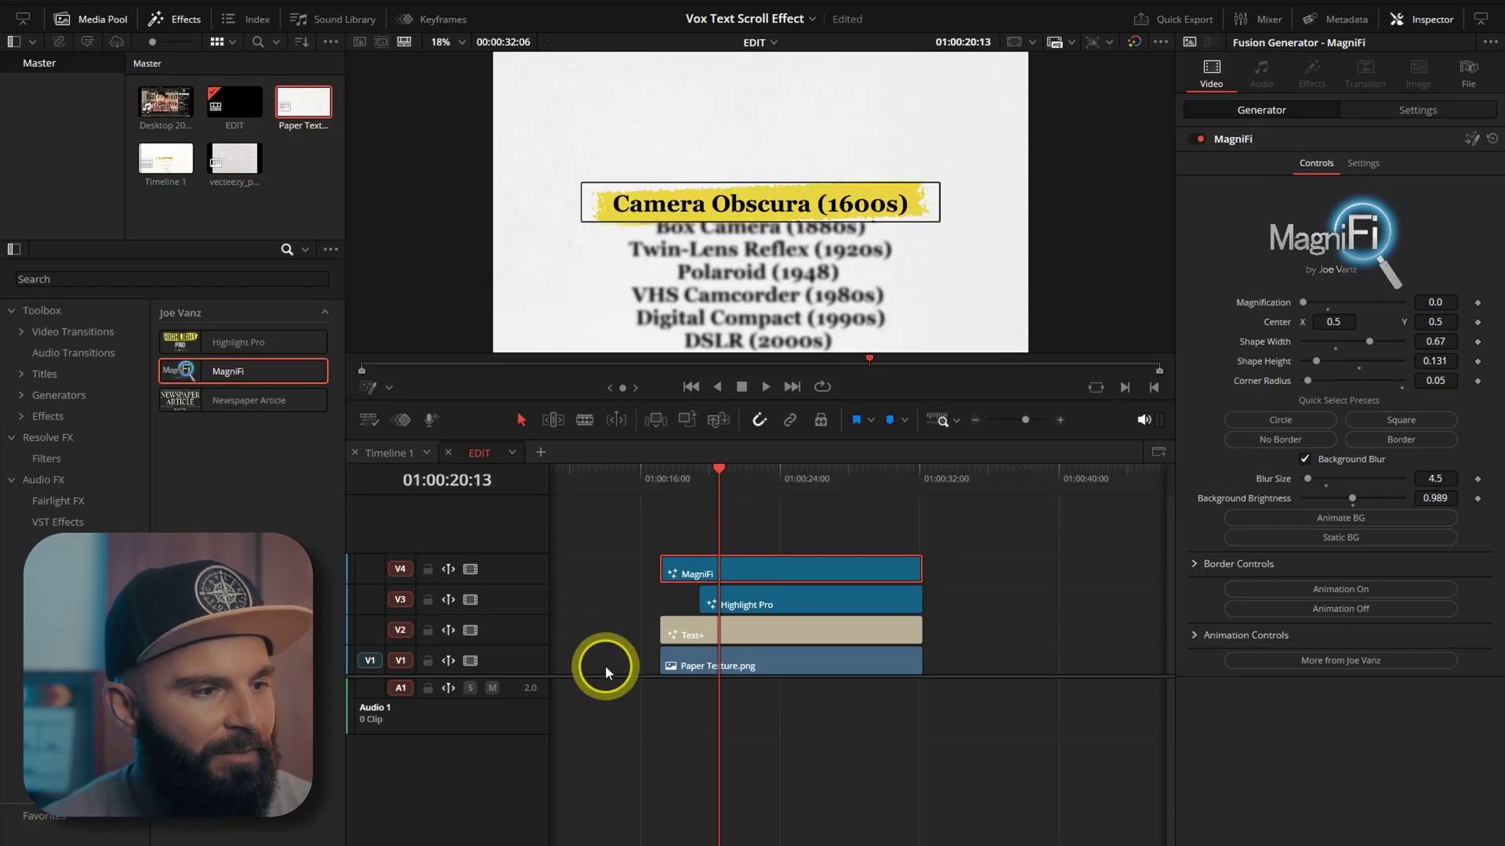
left_click(601, 674)
left_click_drag(599, 695, 729, 714)
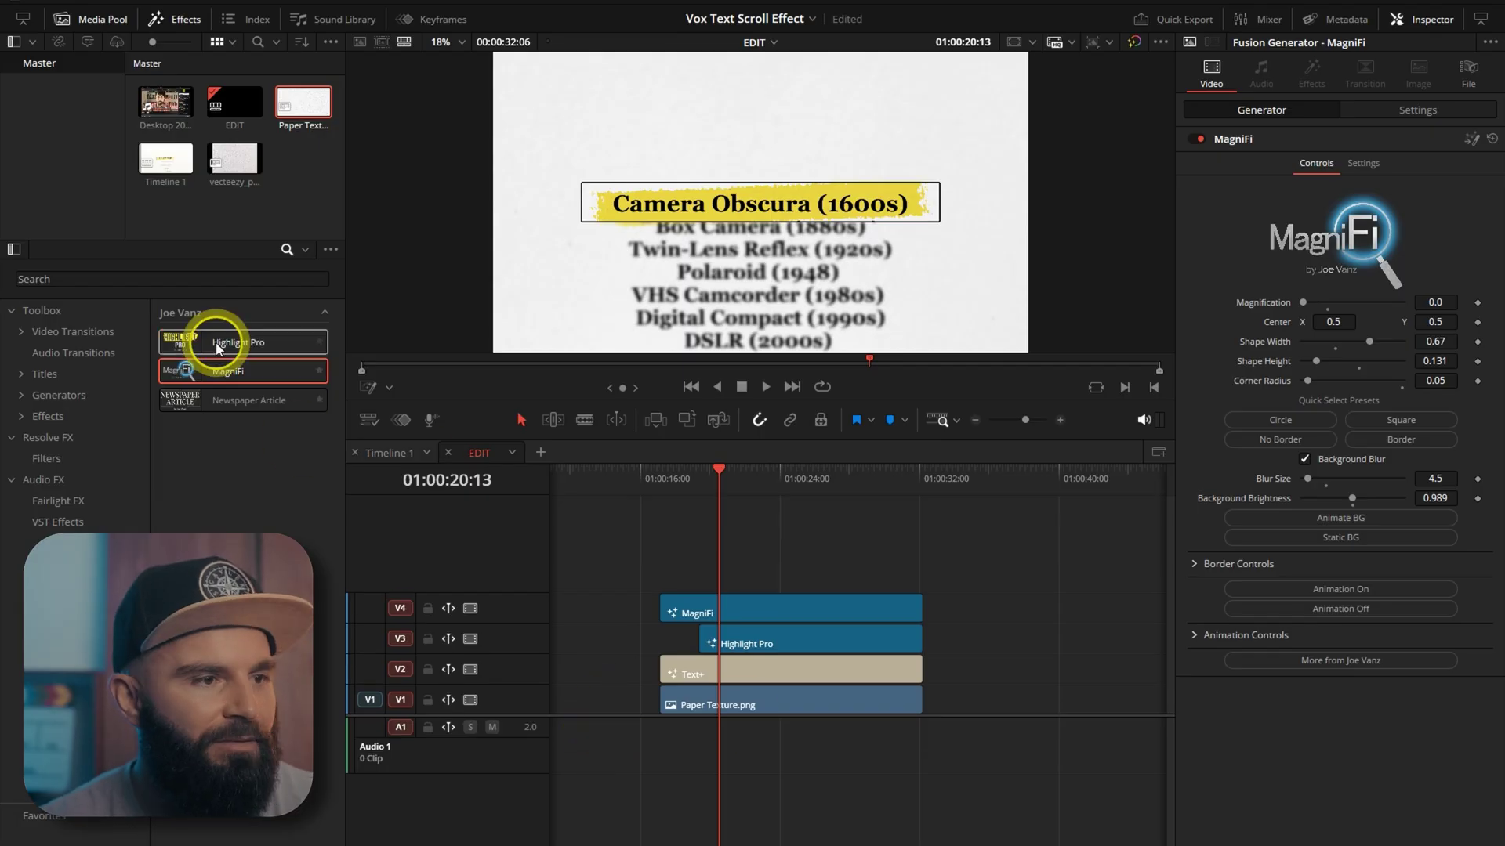
left_click_drag(212, 342, 789, 576)
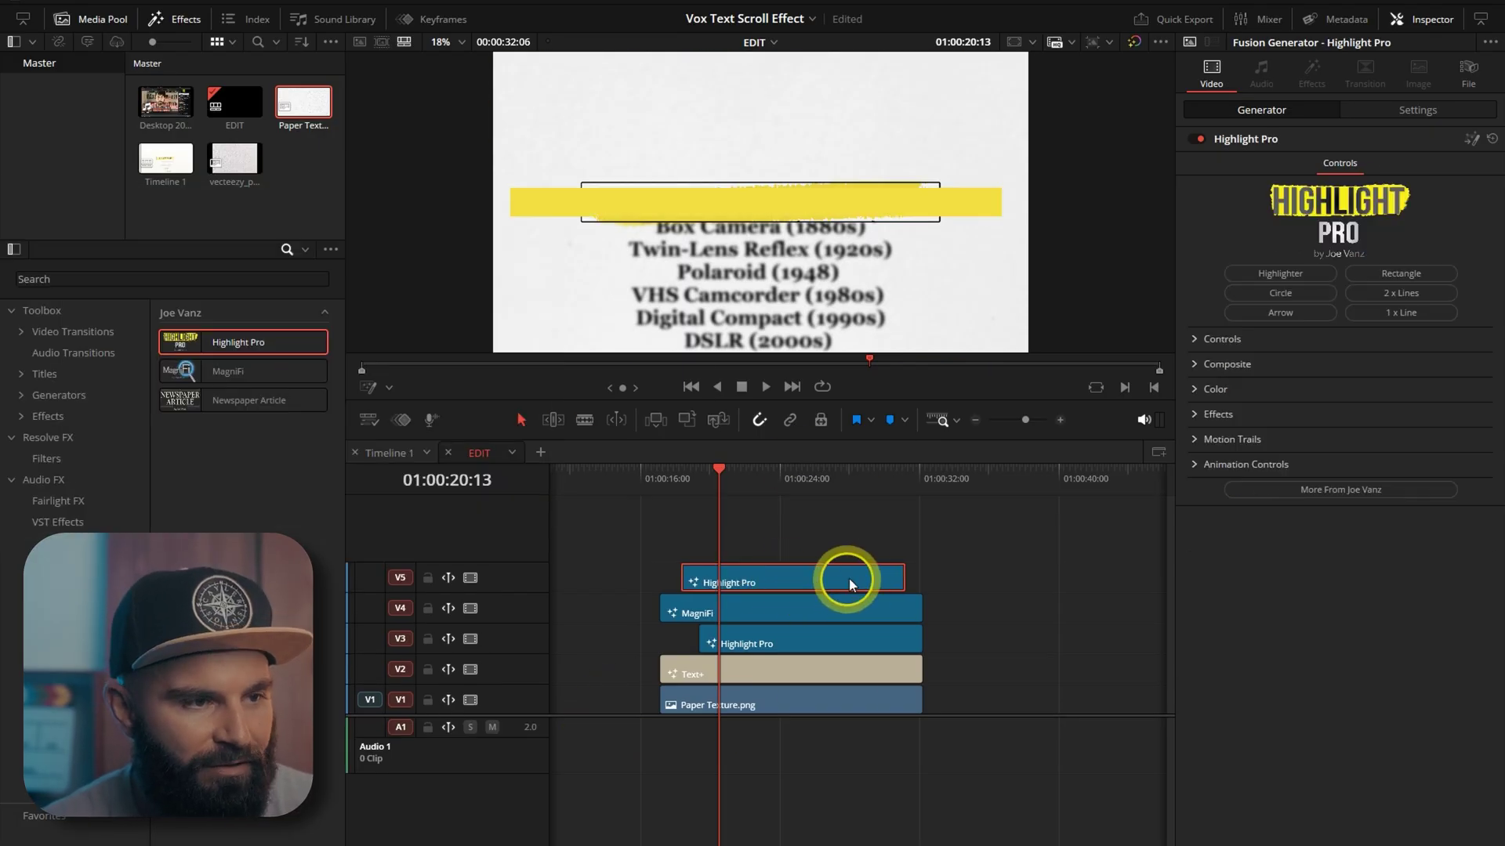
left_click_drag(898, 578, 919, 577)
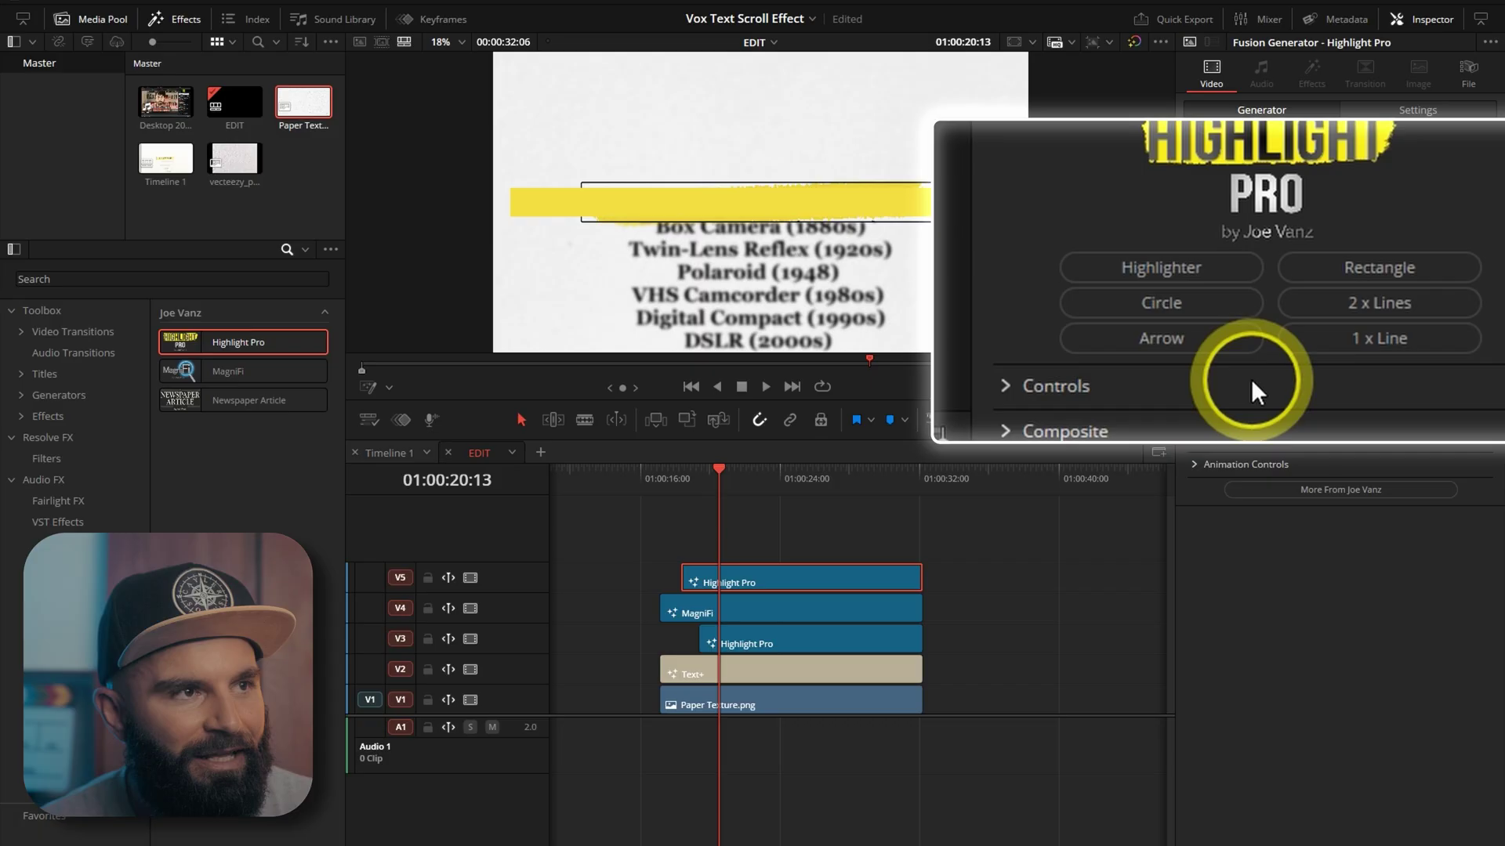
- Set the Highlight Pro arrow colour to red and show its editable shape points in the viewer
left_click(1201, 390)
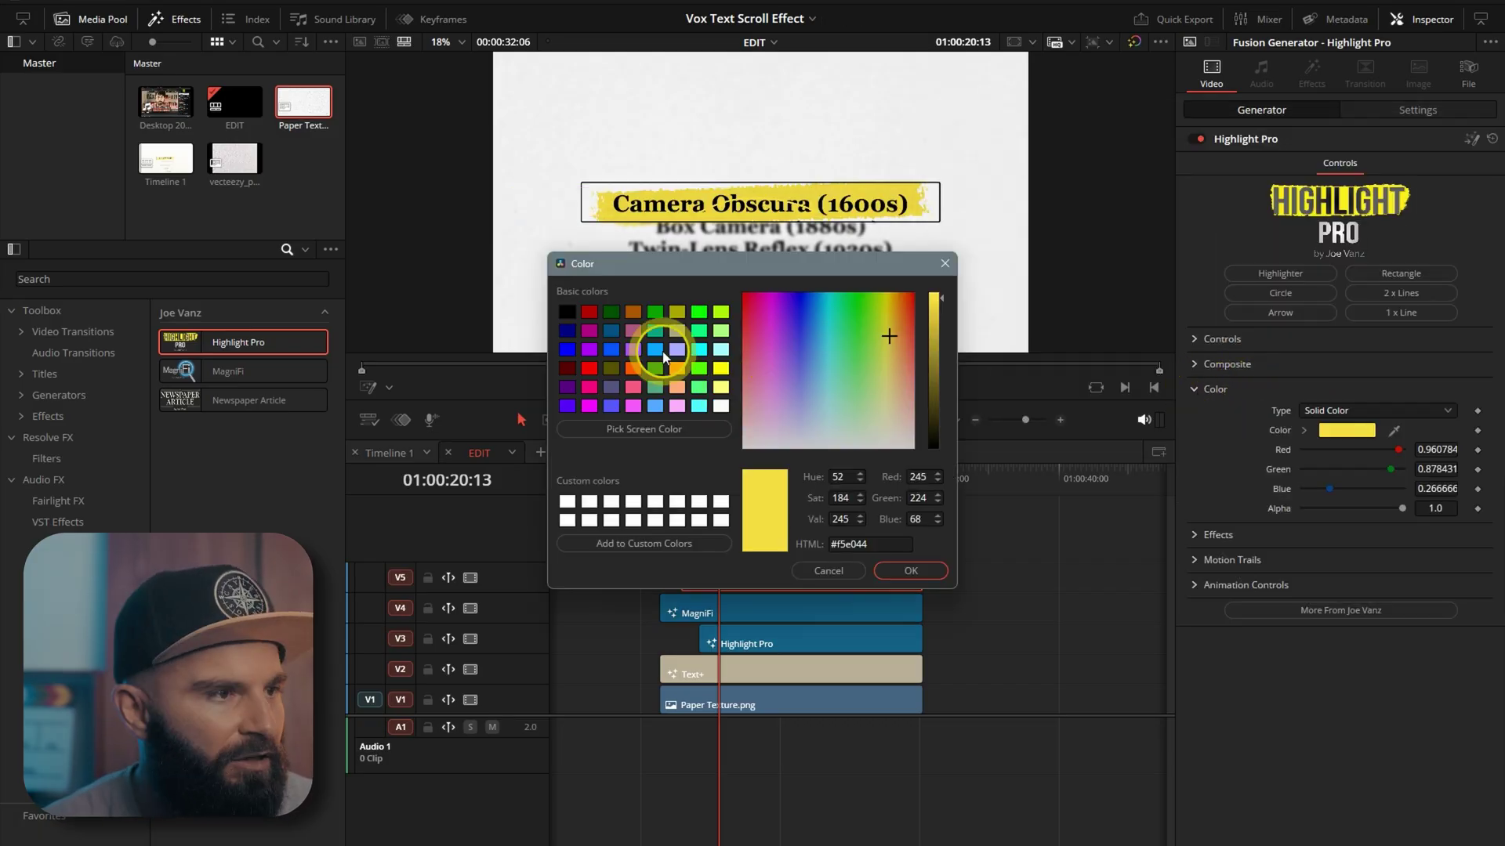
left_click(590, 368)
left_click(911, 571)
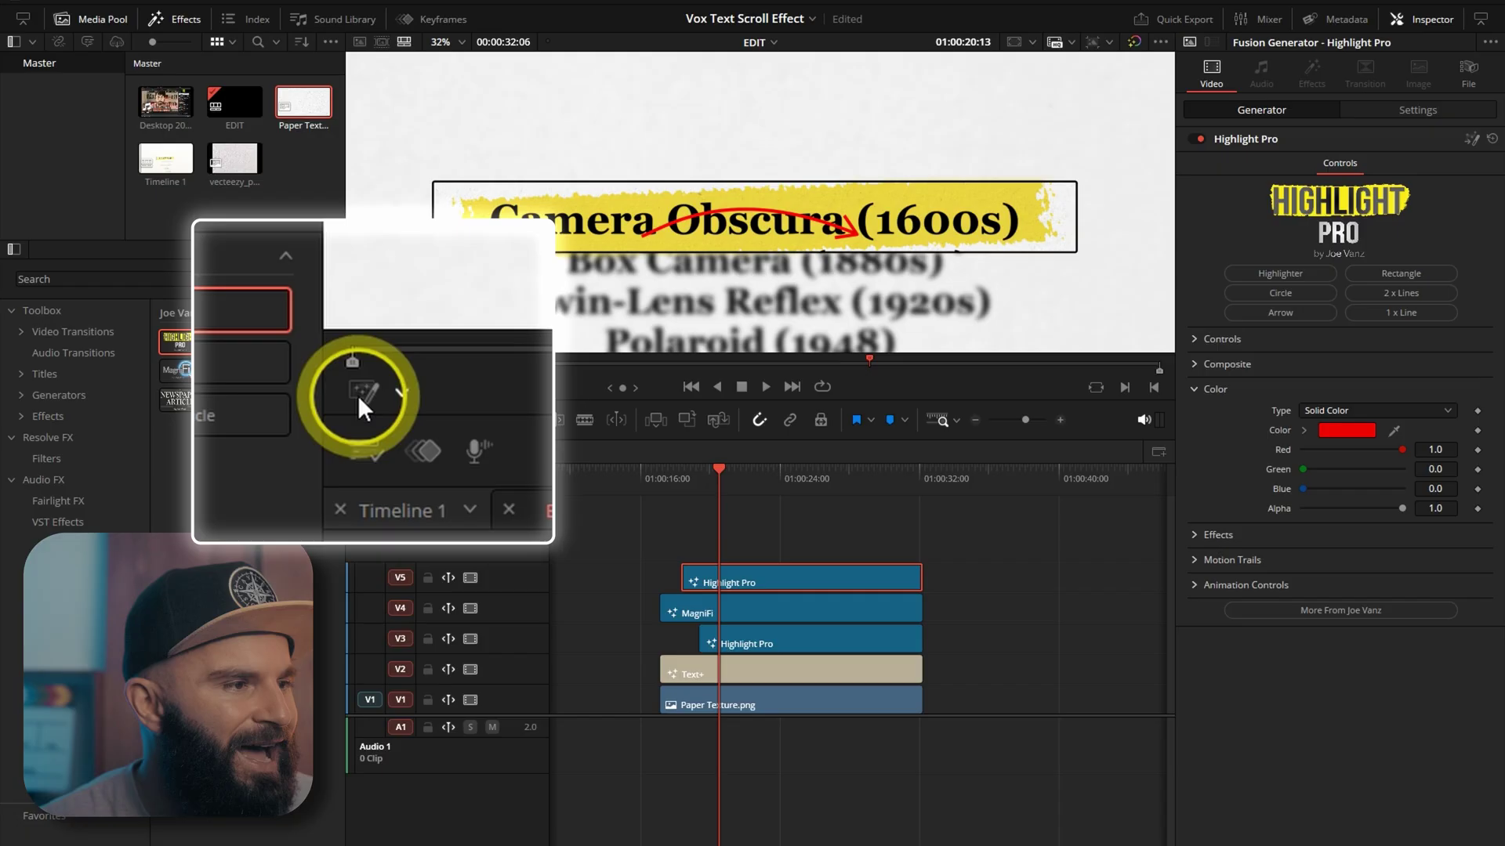
left_click(359, 396)
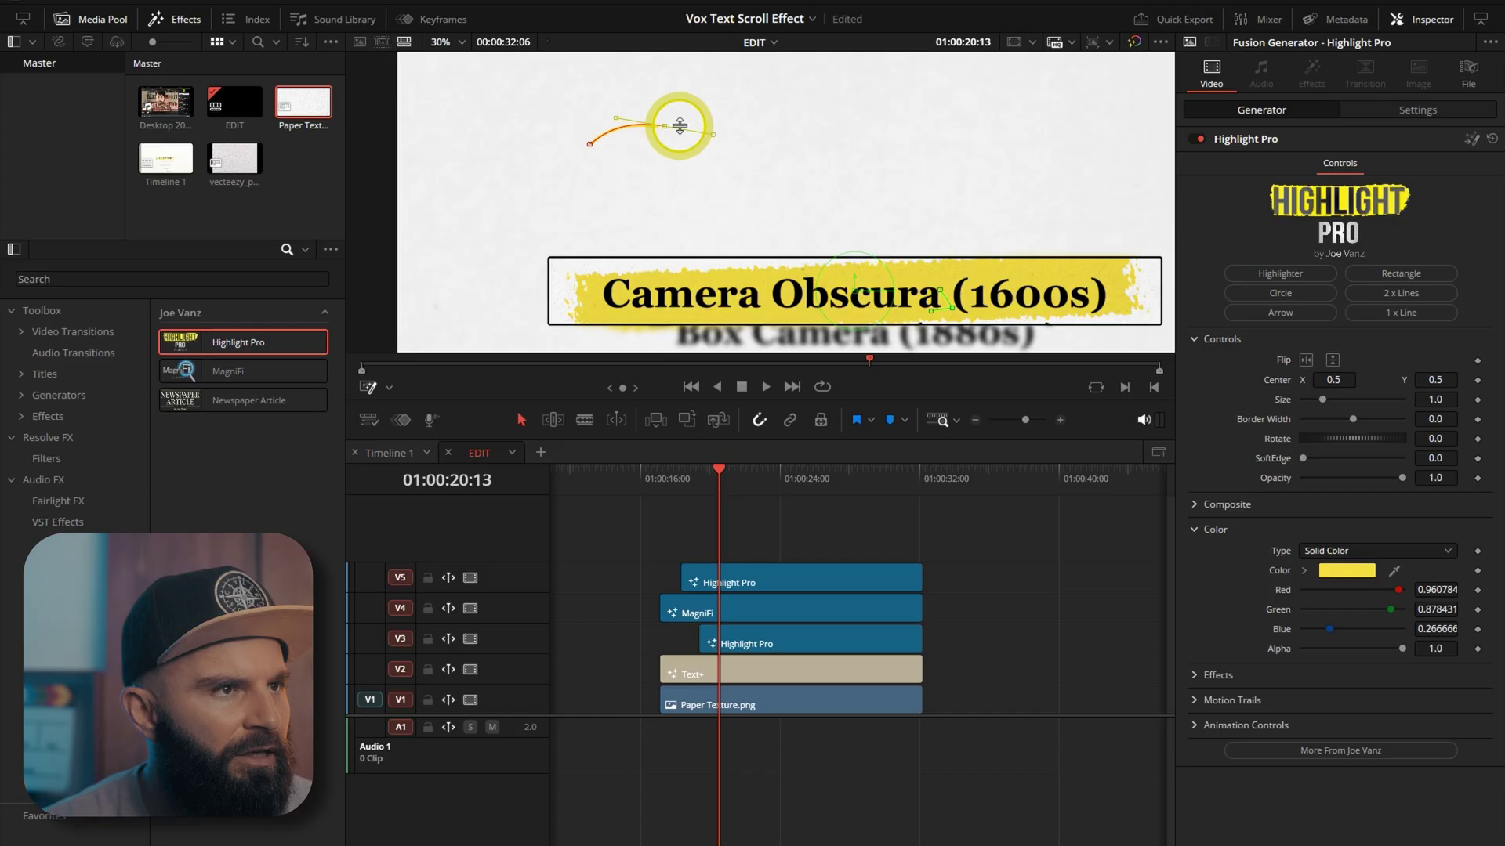
- Reshape the arrow so its tip sits beside the Camera Obscura box and its tail enters the frame
left_click(734, 134)
left_click(803, 174)
left_click_drag(815, 135, 502, 291)
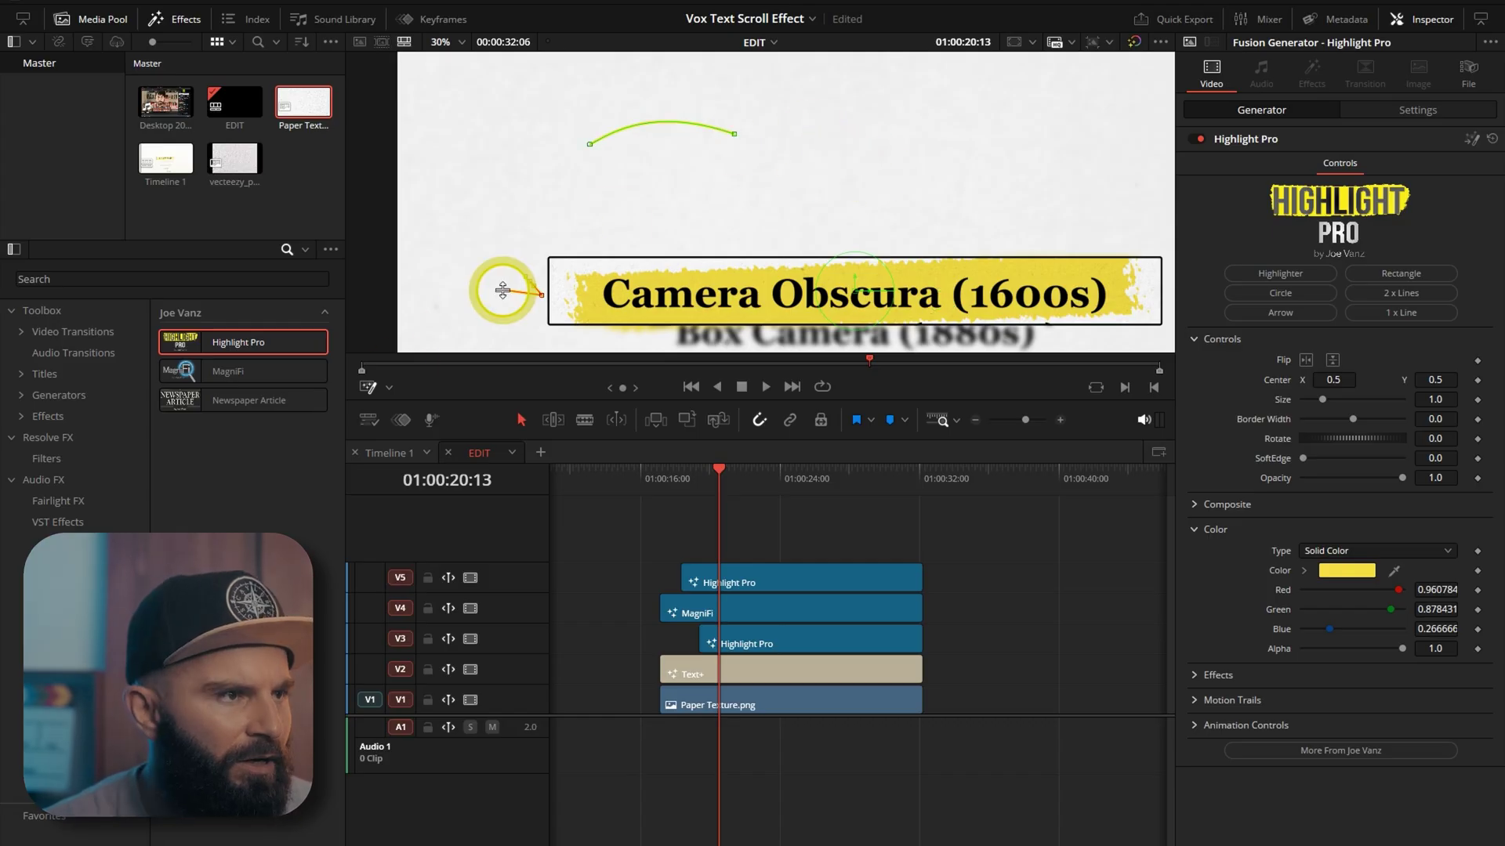
left_click_drag(530, 311, 534, 307)
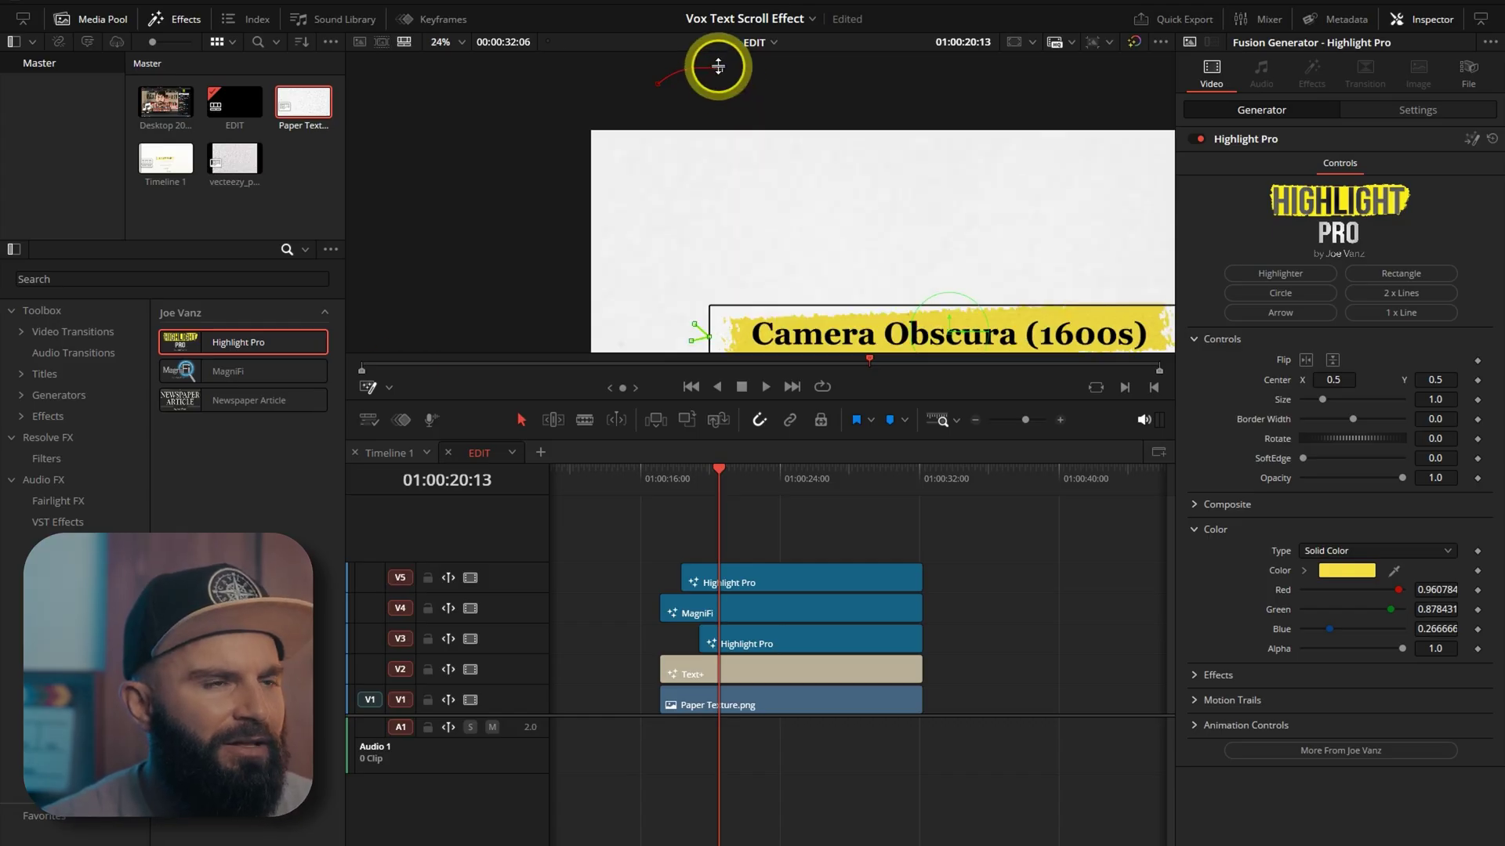
left_click_drag(717, 67, 714, 173)
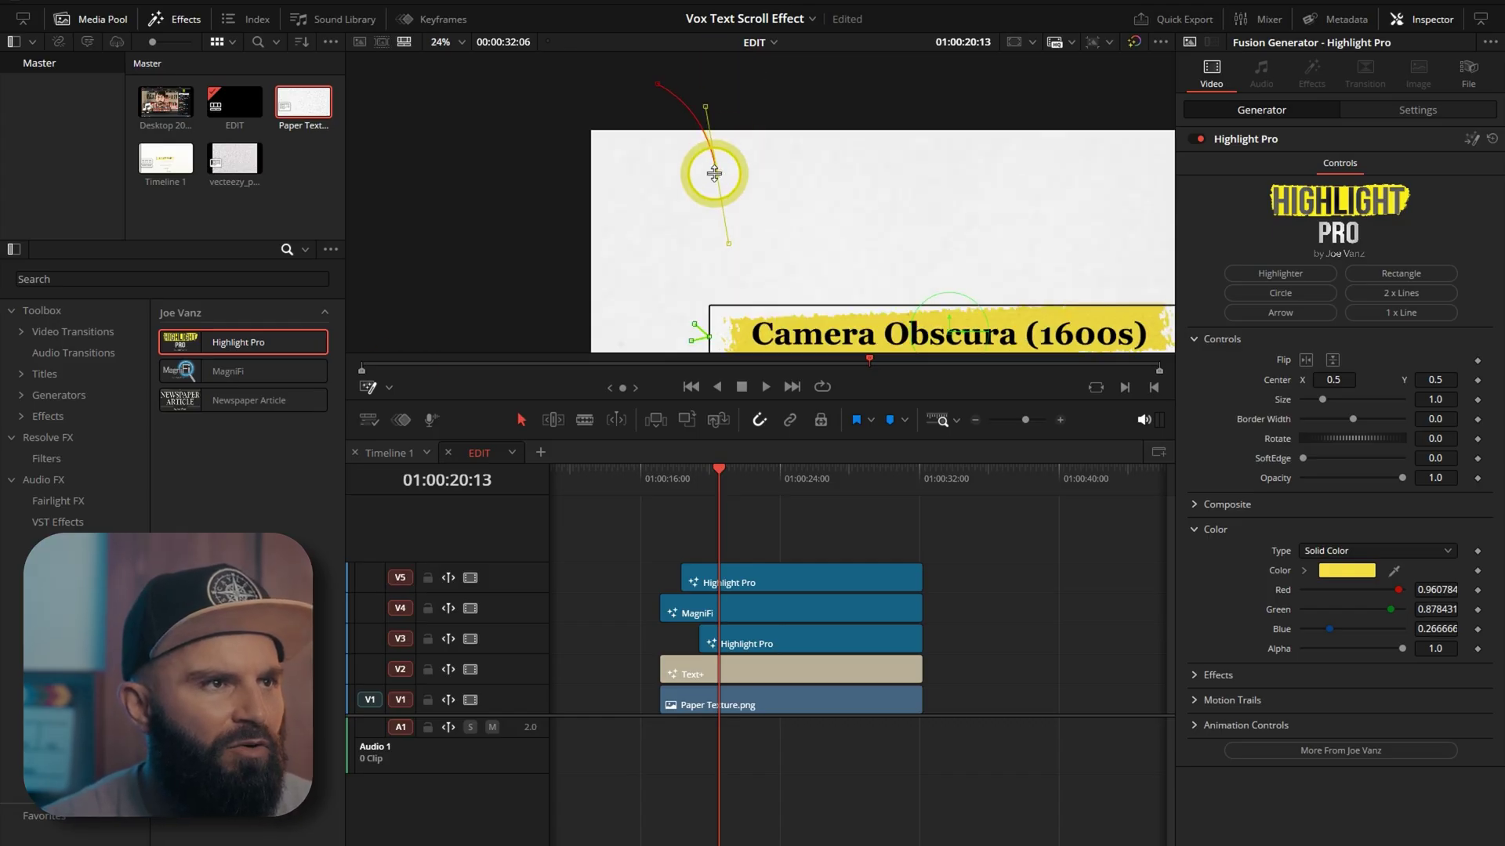
- Switch to Click Append mode and add points forming a loop that ends at the box
right_click(683, 174)
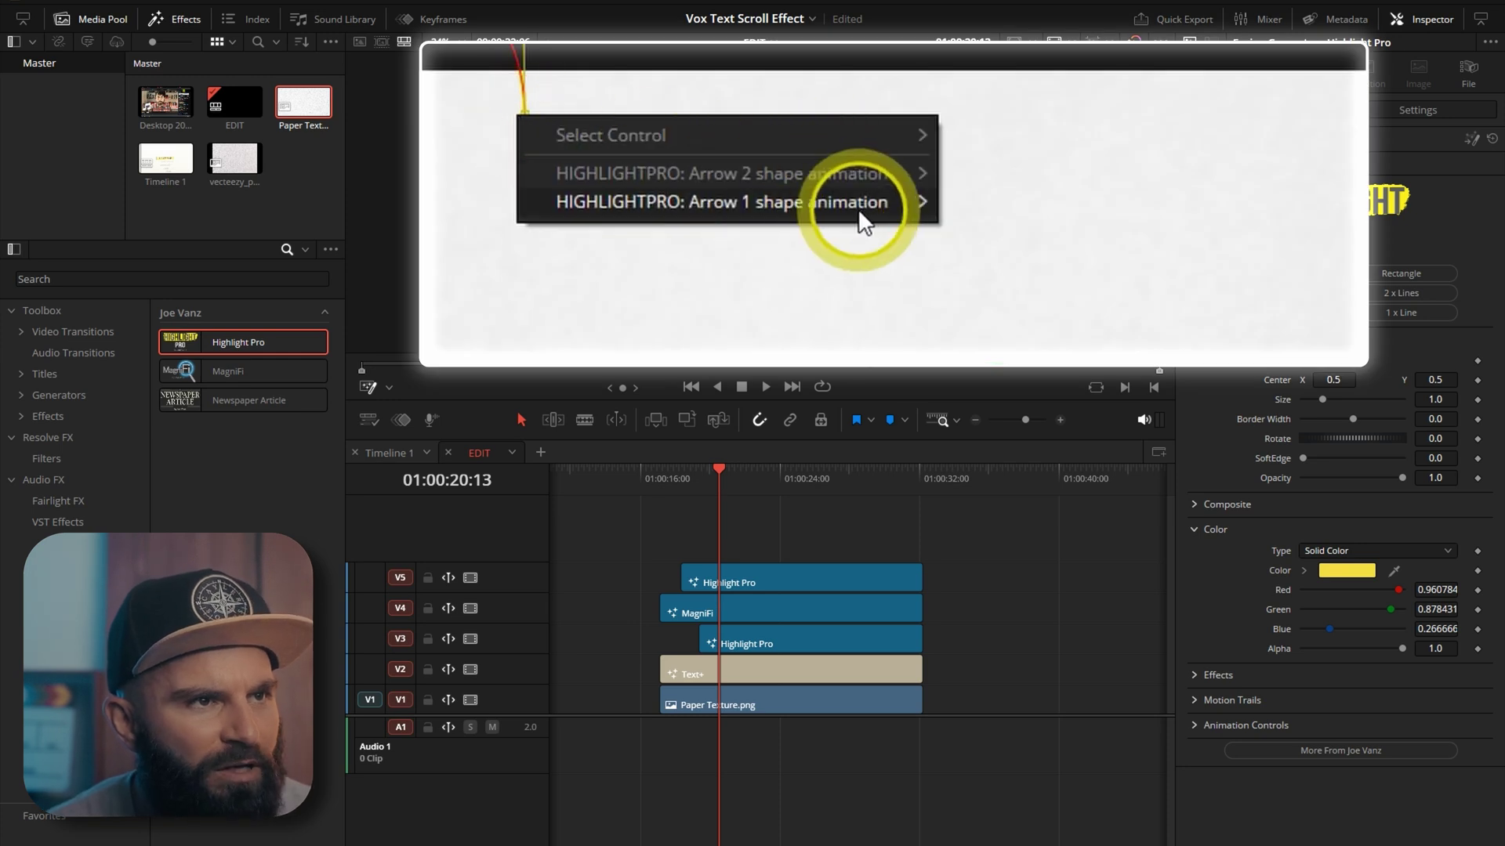
mouse_move(884, 221)
left_click(1028, 205)
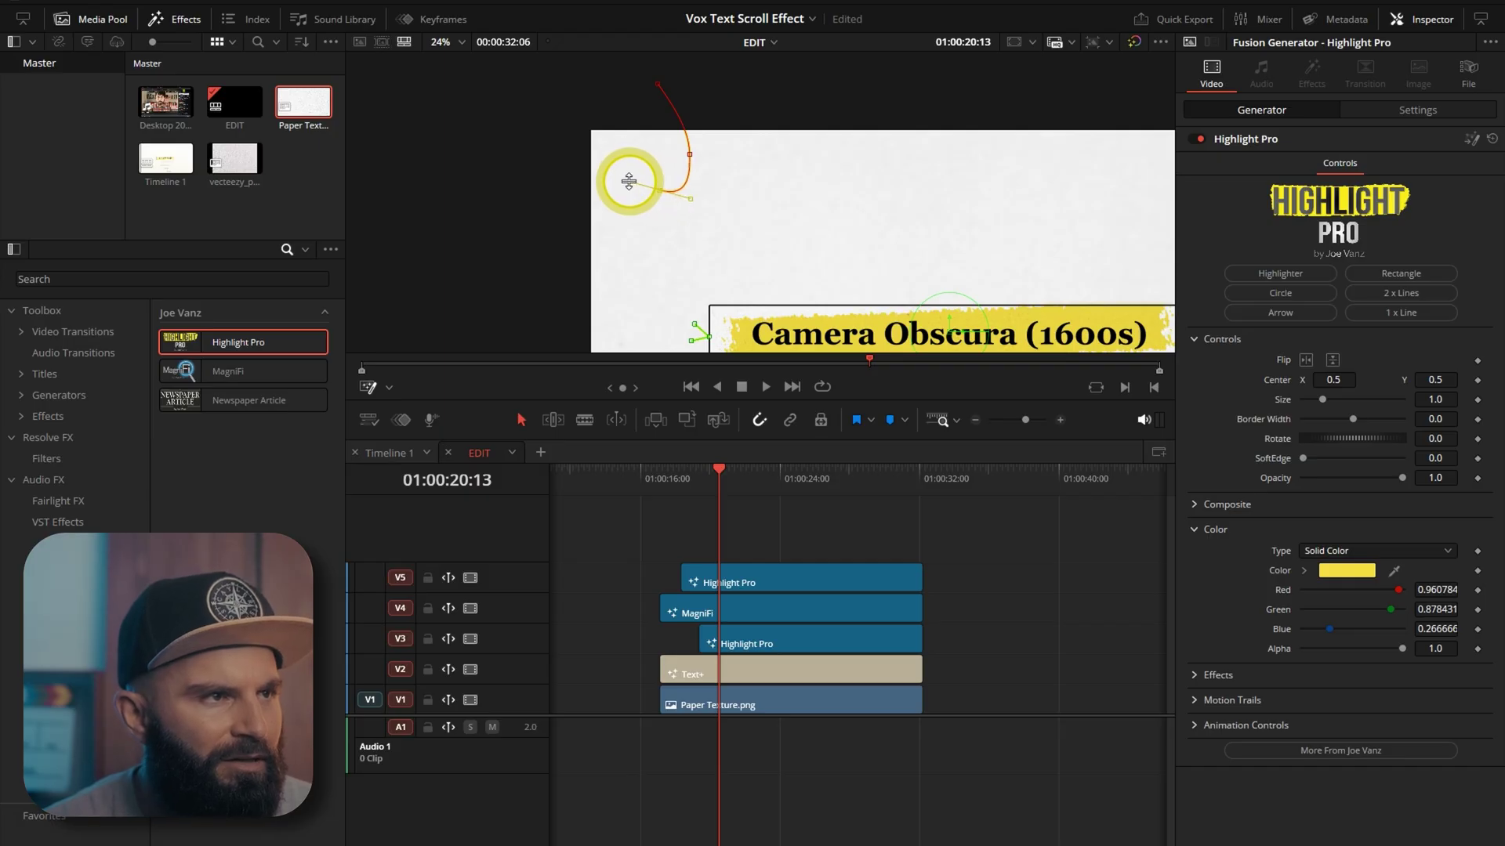
left_click(629, 142)
left_click(720, 141)
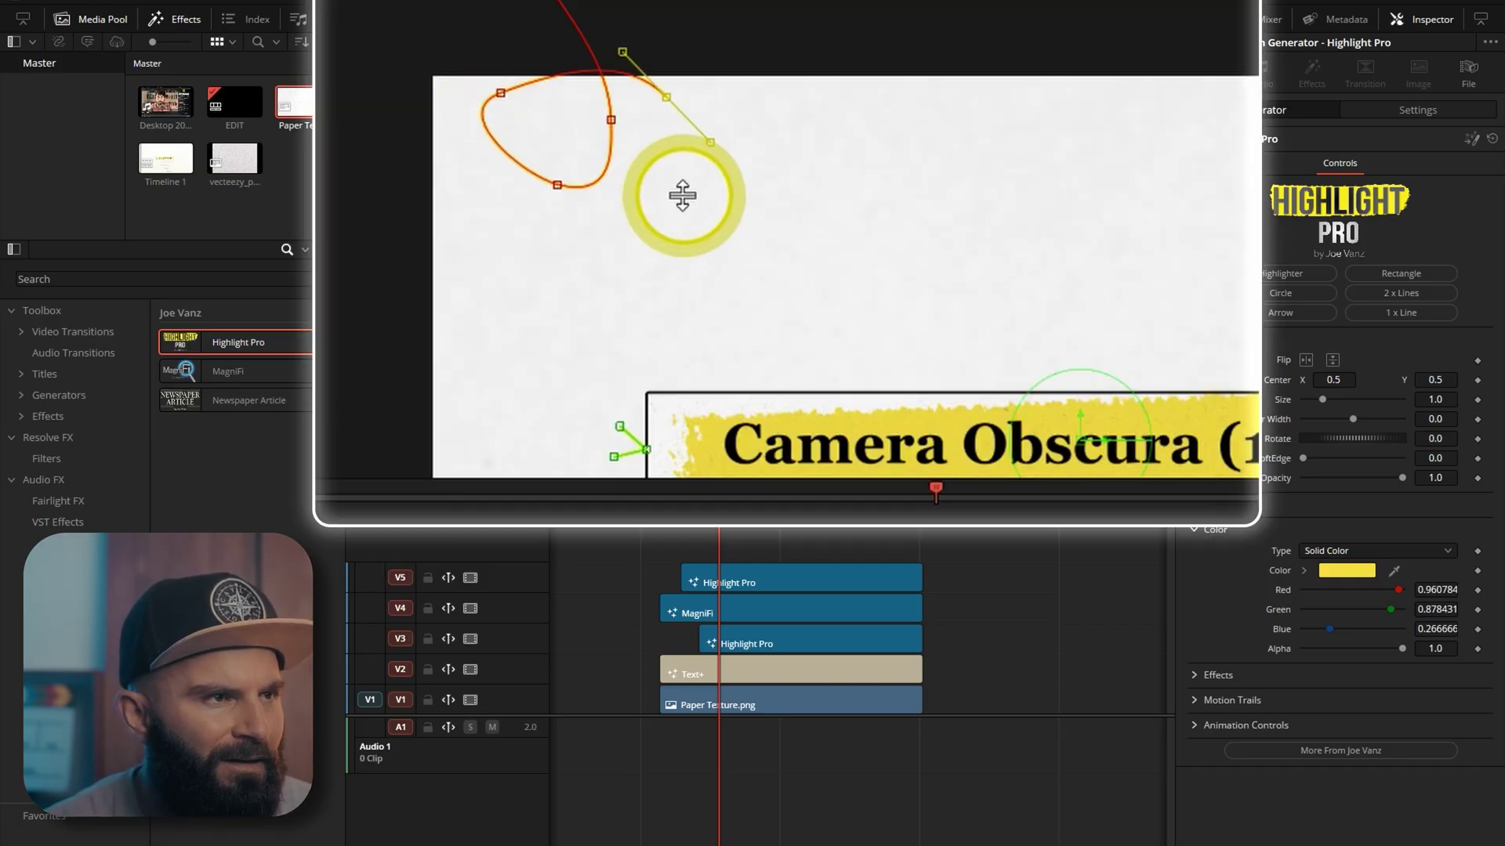
left_click(722, 210)
left_click_drag(670, 223, 647, 246)
left_click(538, 261)
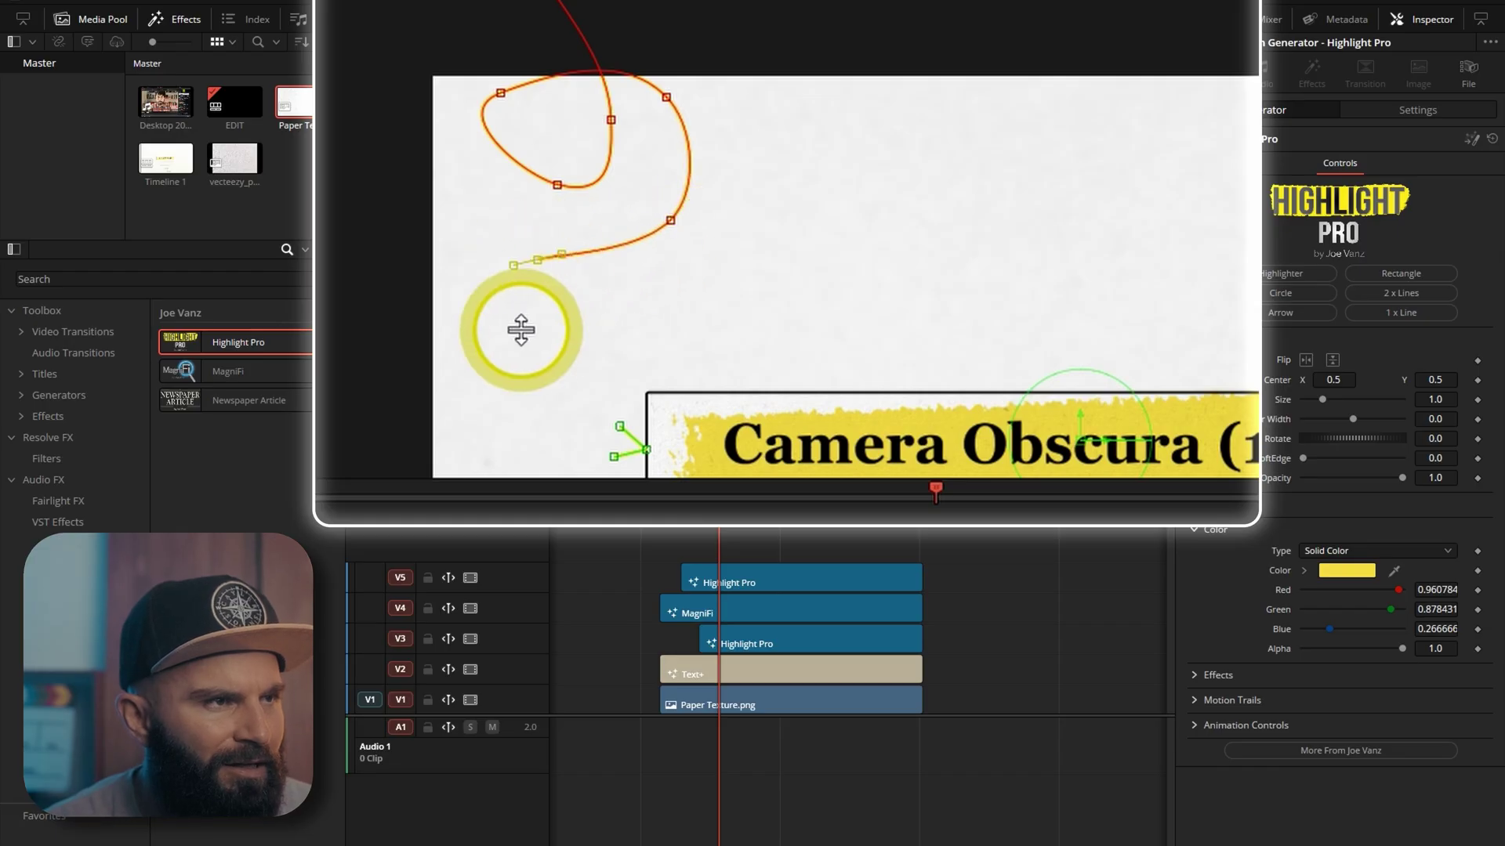
left_click_drag(527, 308, 511, 92)
left_click_drag(471, 148, 470, 166)
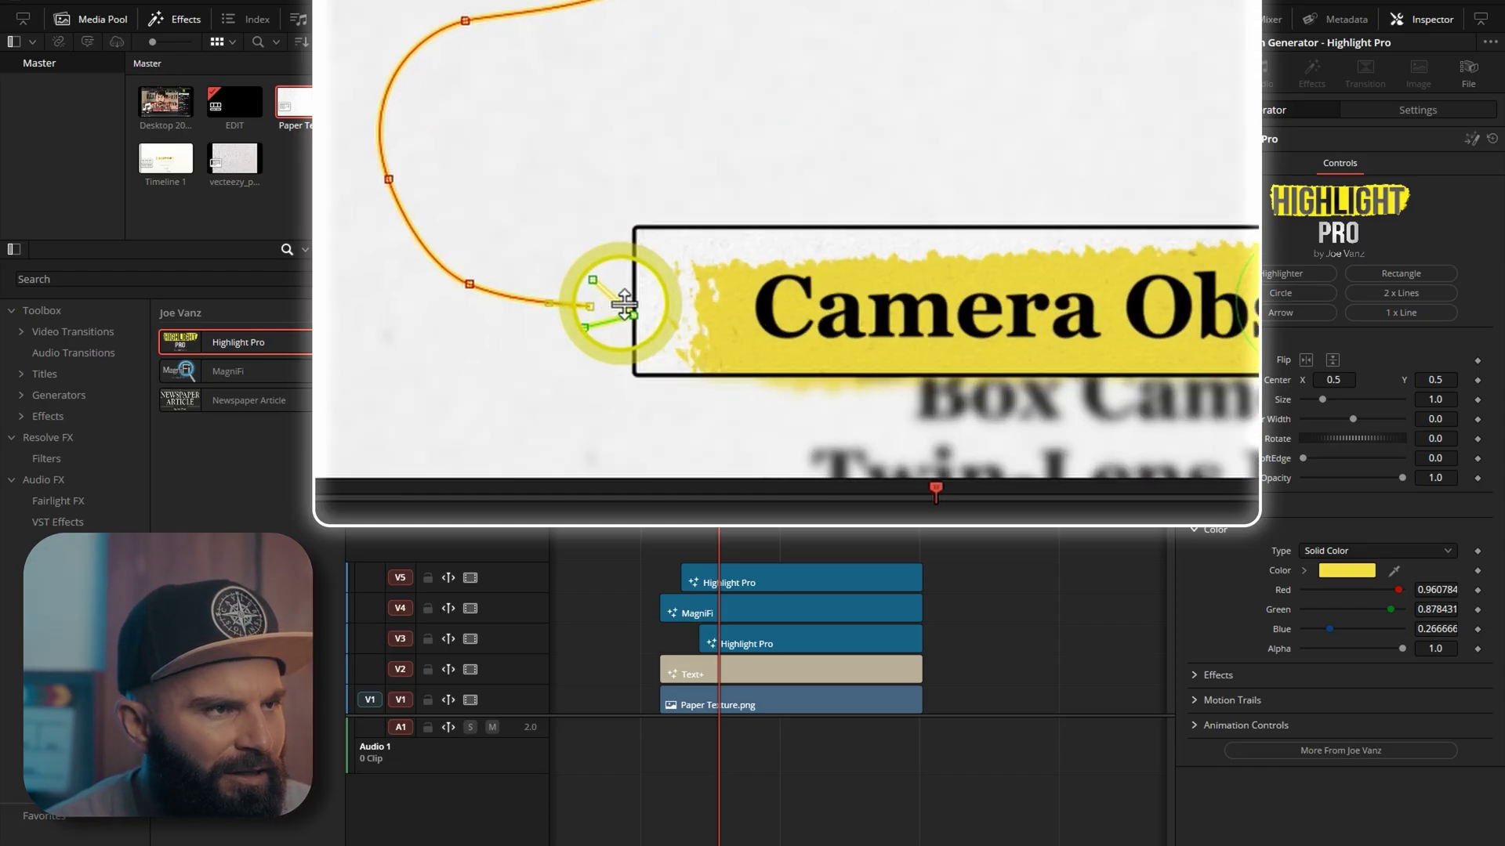
- Change the arrow colour to light gray and raise its Animation Time to 2.362 seconds
left_click(1243, 387)
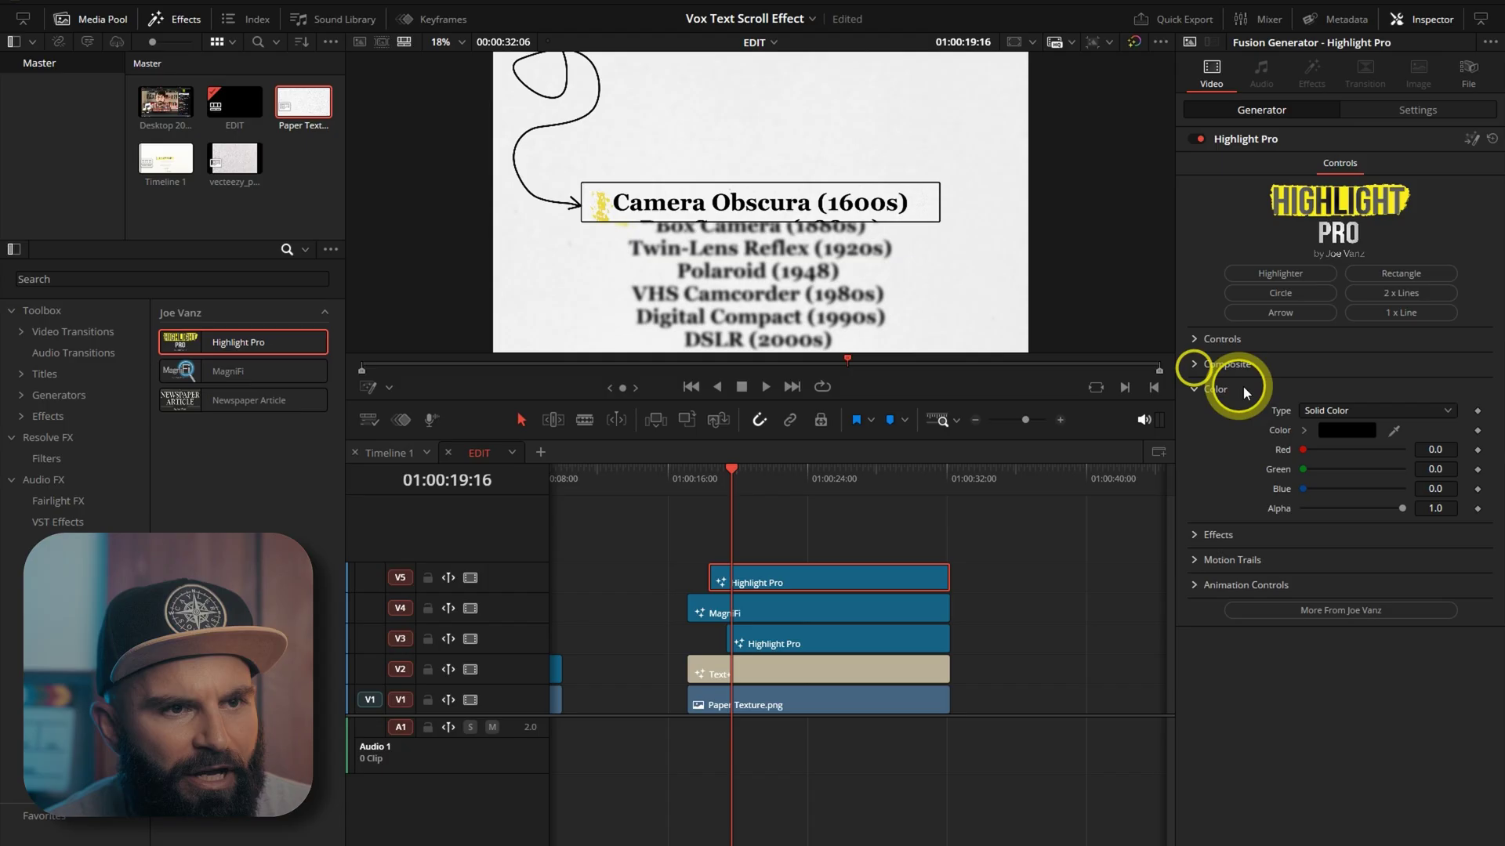
left_click(1324, 429)
left_click_drag(943, 447, 930, 357)
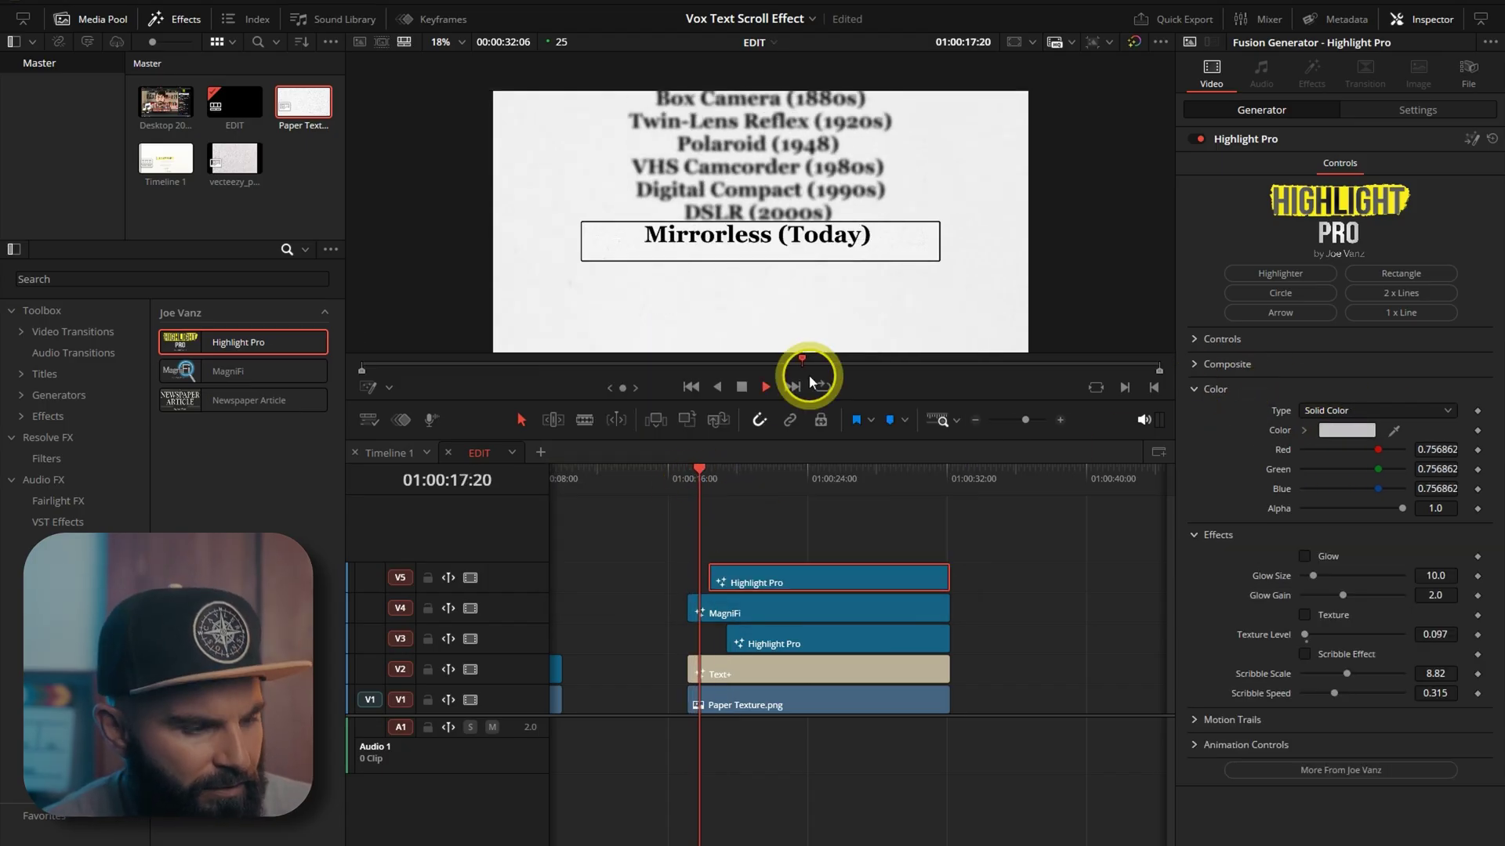
key("space")
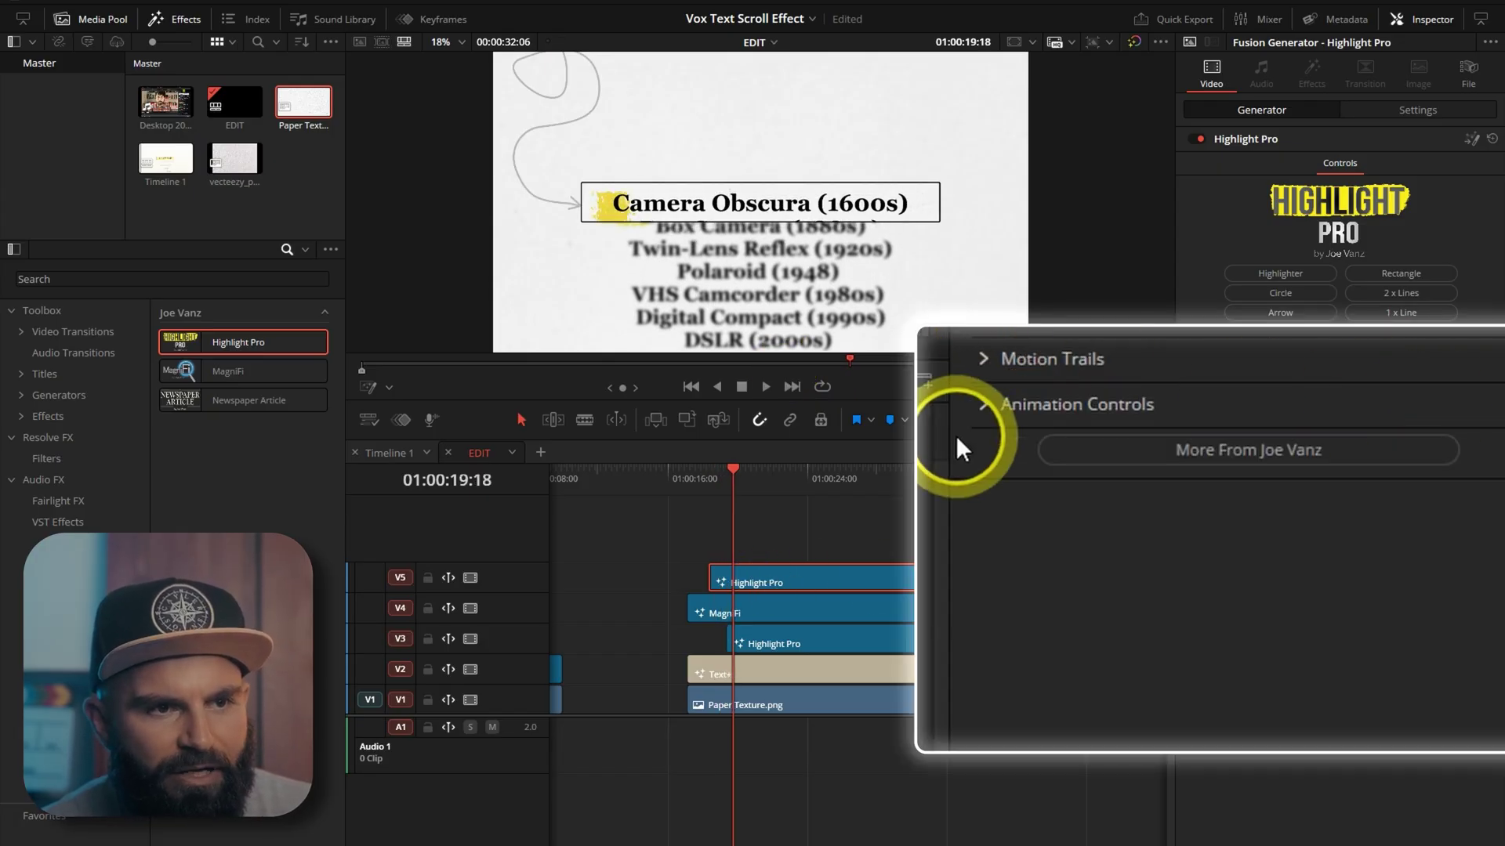
left_click(1194, 745)
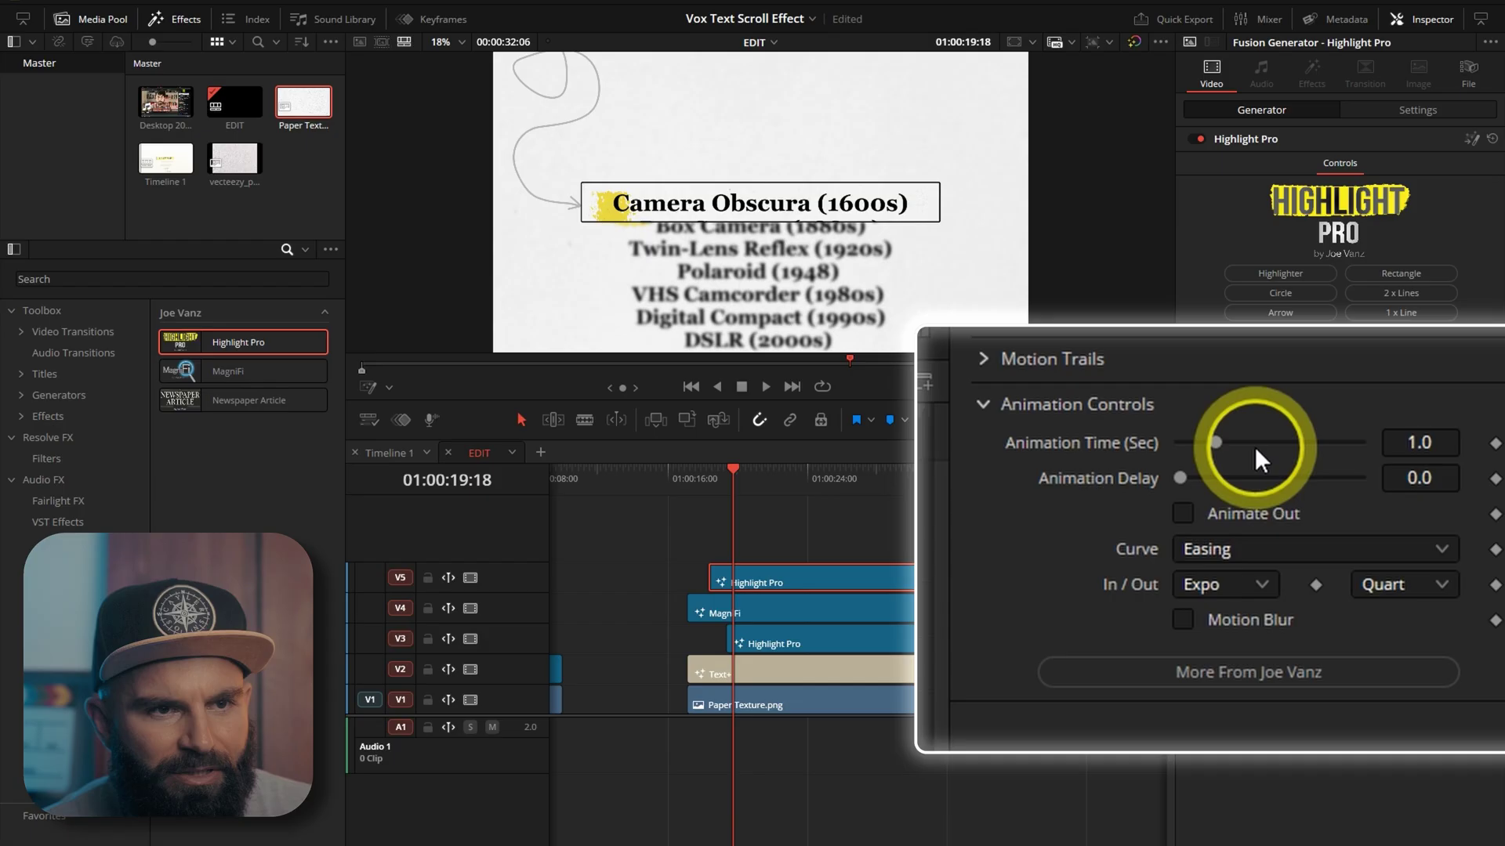
left_click_drag(1213, 443, 1265, 444)
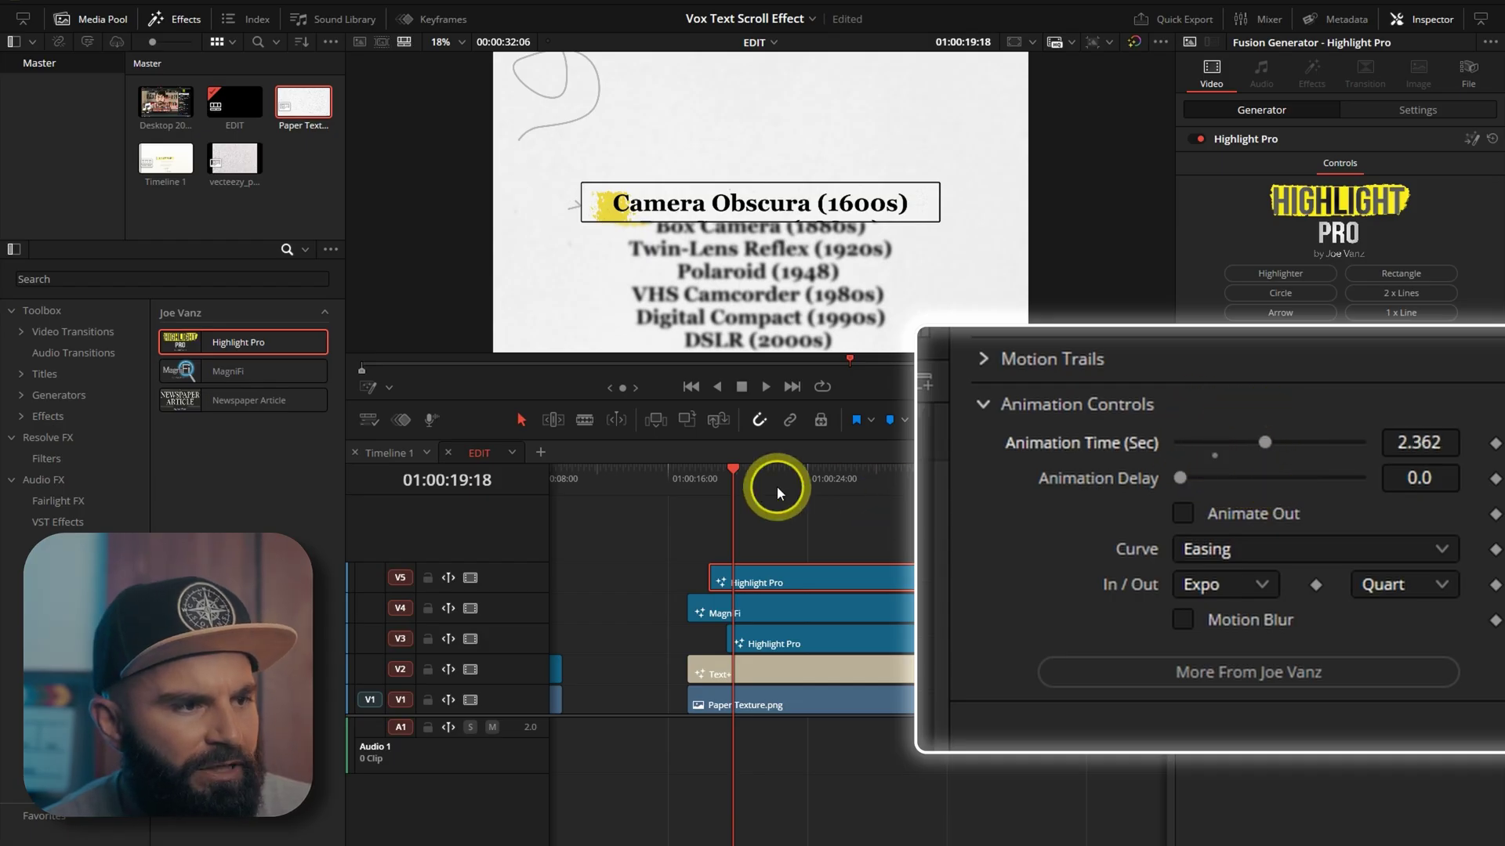